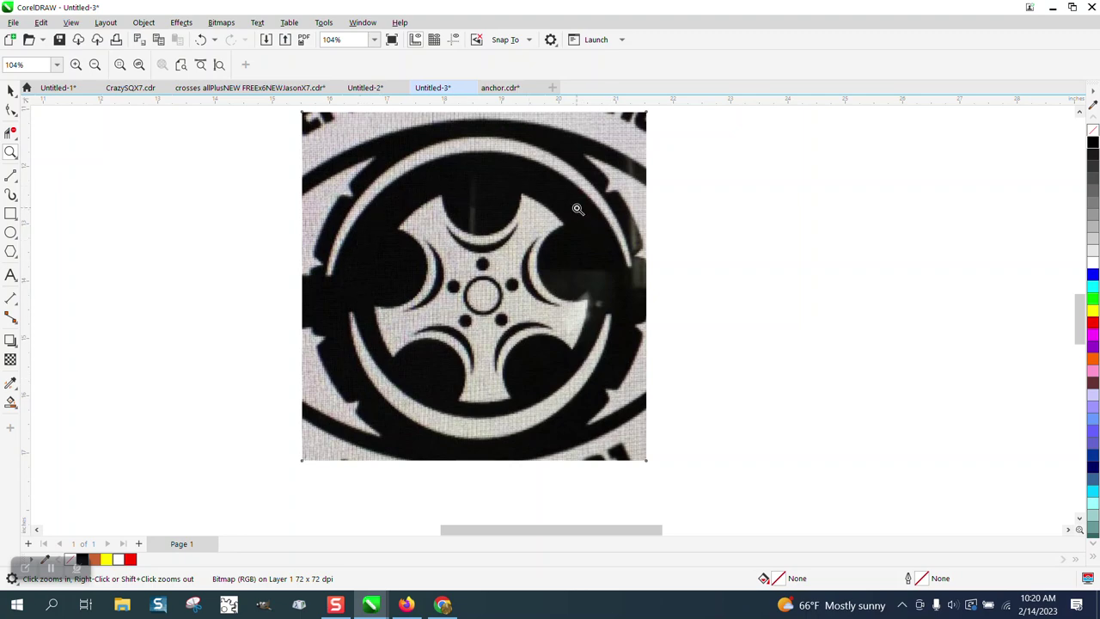
- Select the hubcap bitmap and drag it to X 20.0, Y -14.0
scroll(456, 268, down, 1)
scroll(448, 272, down, 1)
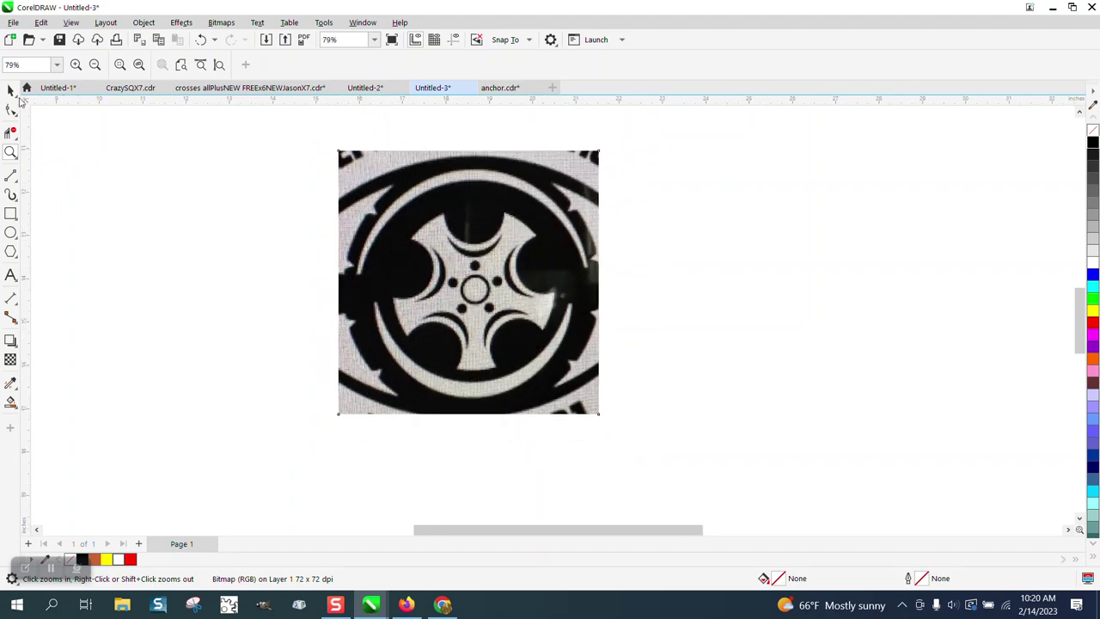
click(10, 89)
drag(498, 281, 562, 276)
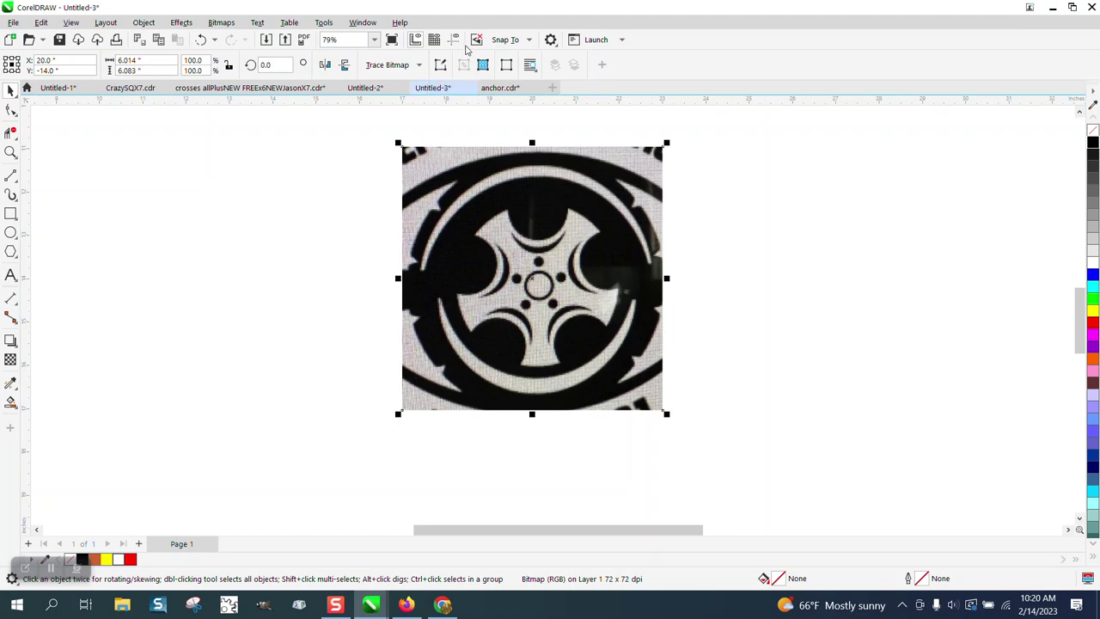
- Show the guidelines crossing the photo, check each one, and zoom in on the hub's centre
click(454, 39)
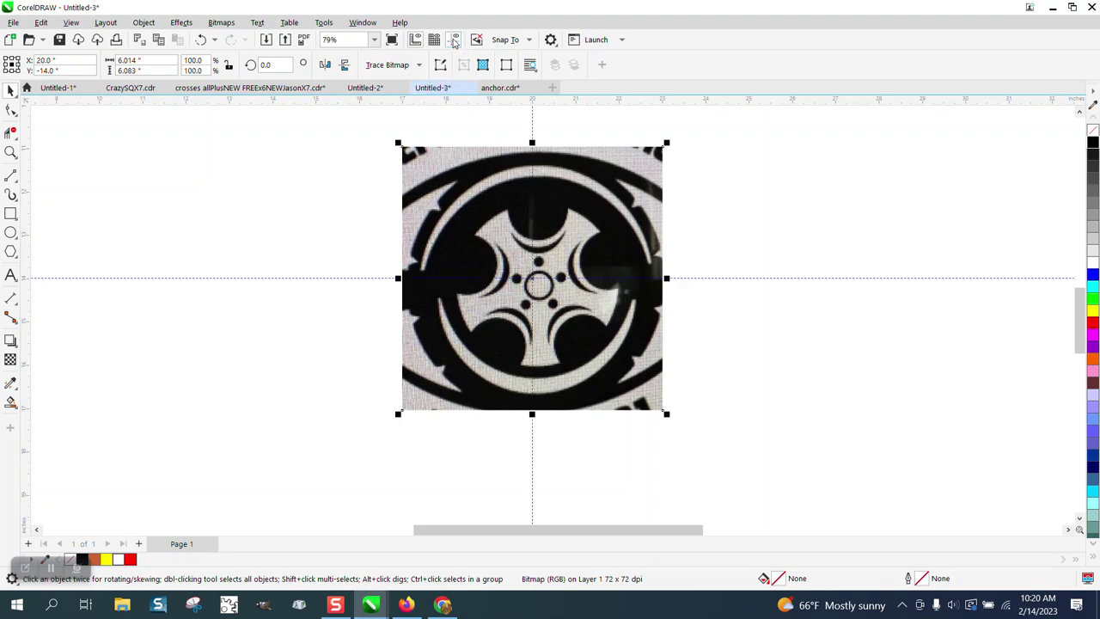
click(343, 278)
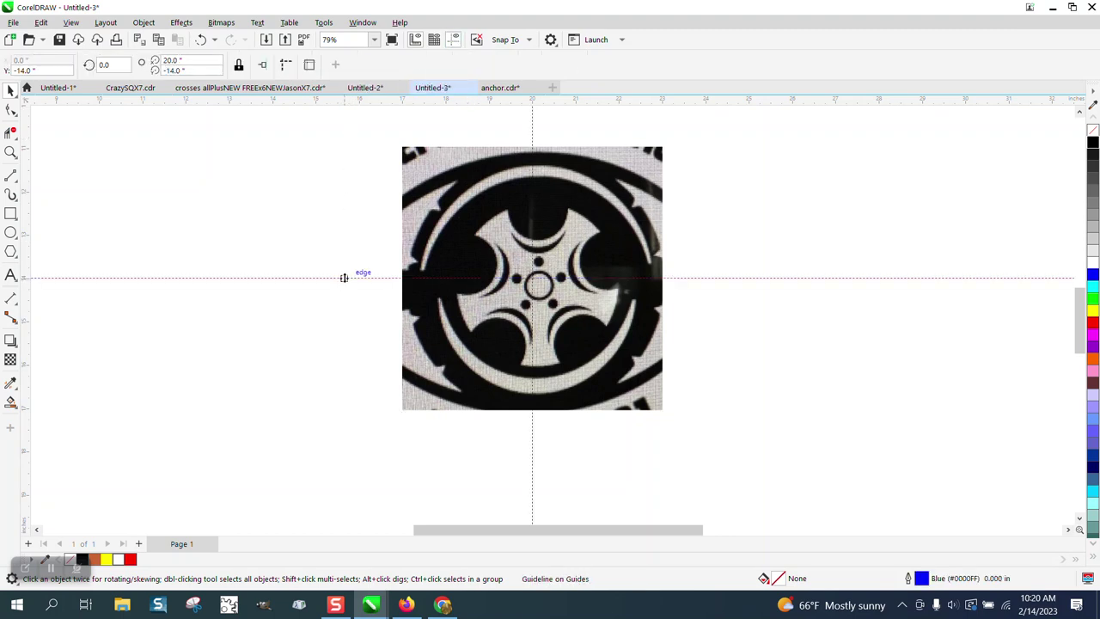
click(533, 129)
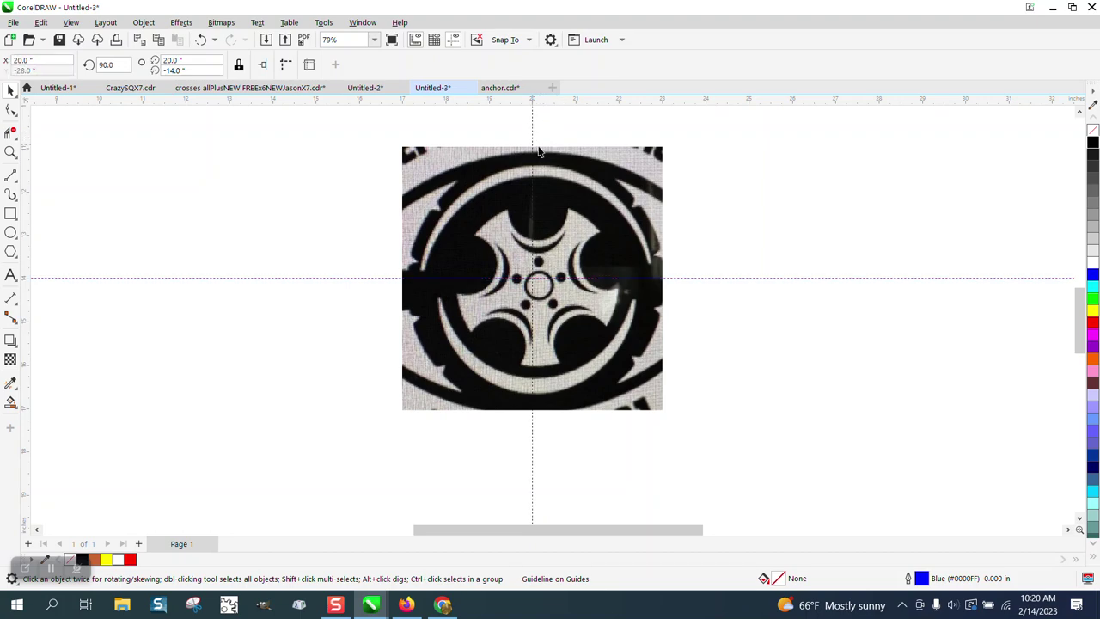
key(z)
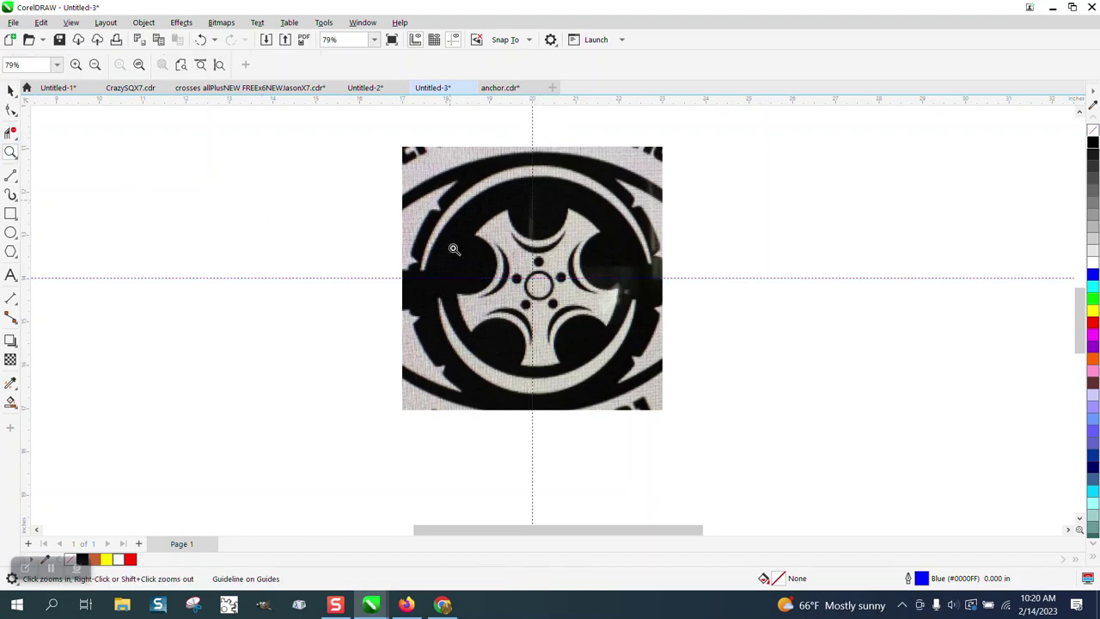
drag(455, 220, 776, 450)
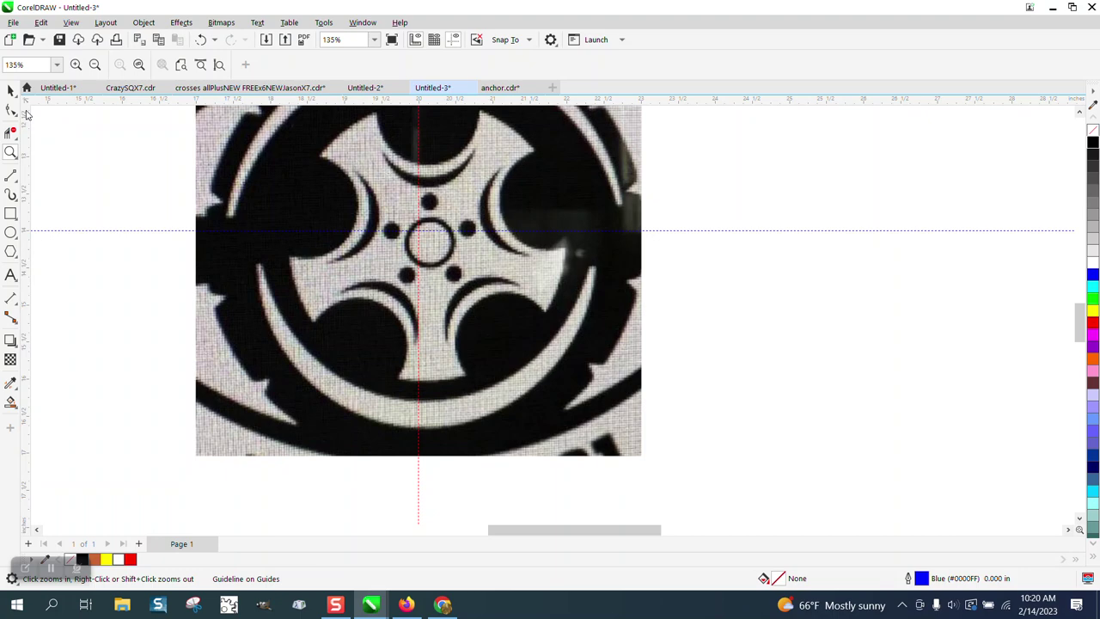
- Nudge the photo to X 19.84, Y -13.84 so the hub centre sits on the guideline crossing
click(10, 91)
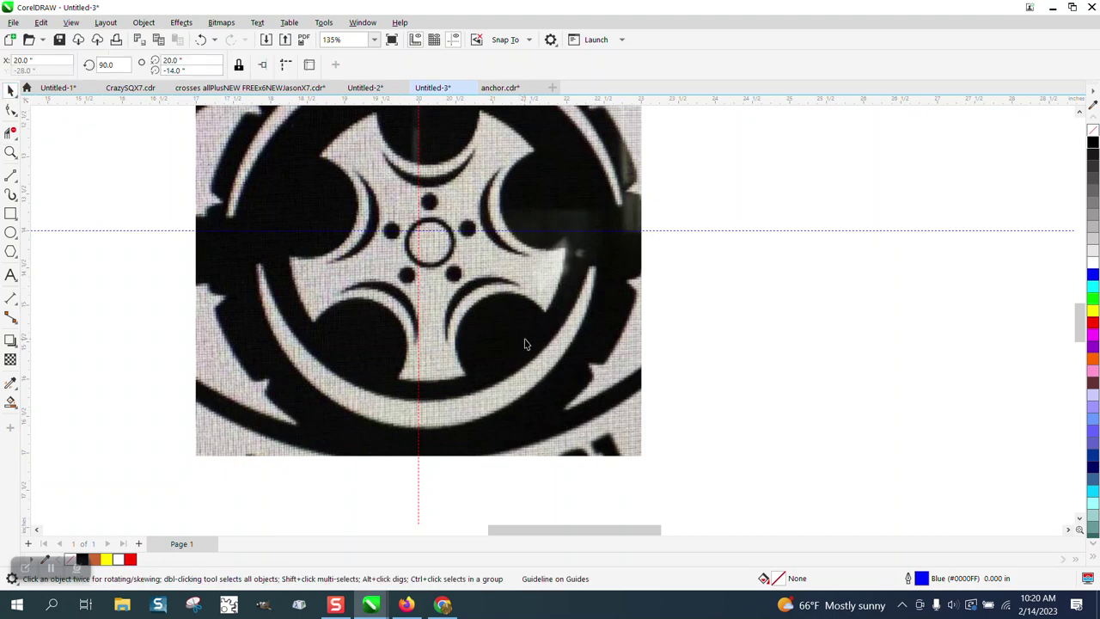
click(665, 381)
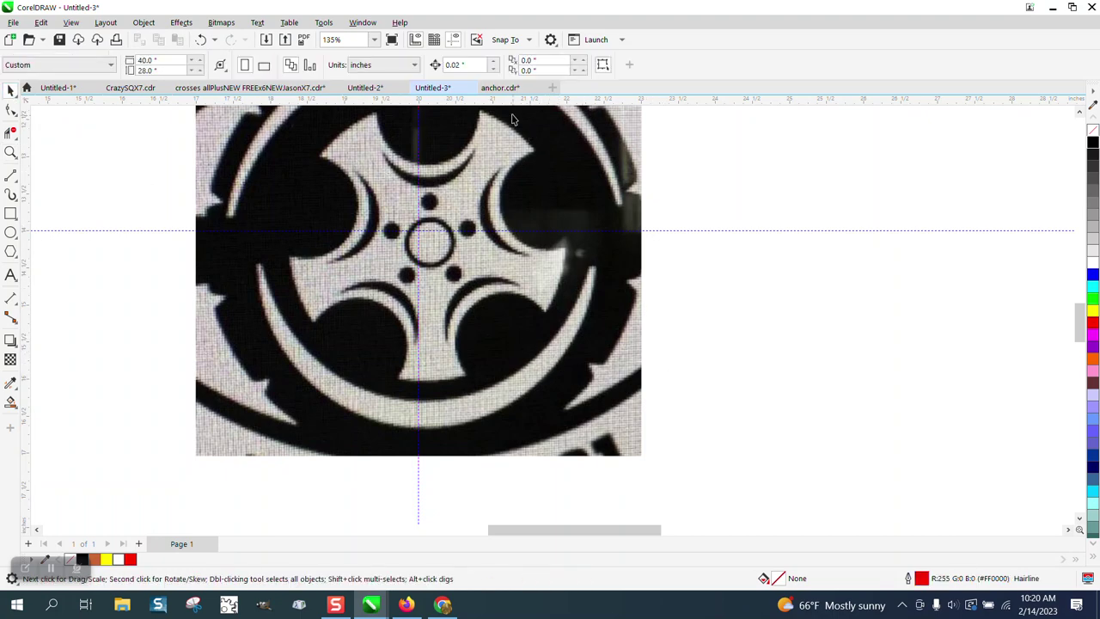
click(539, 290)
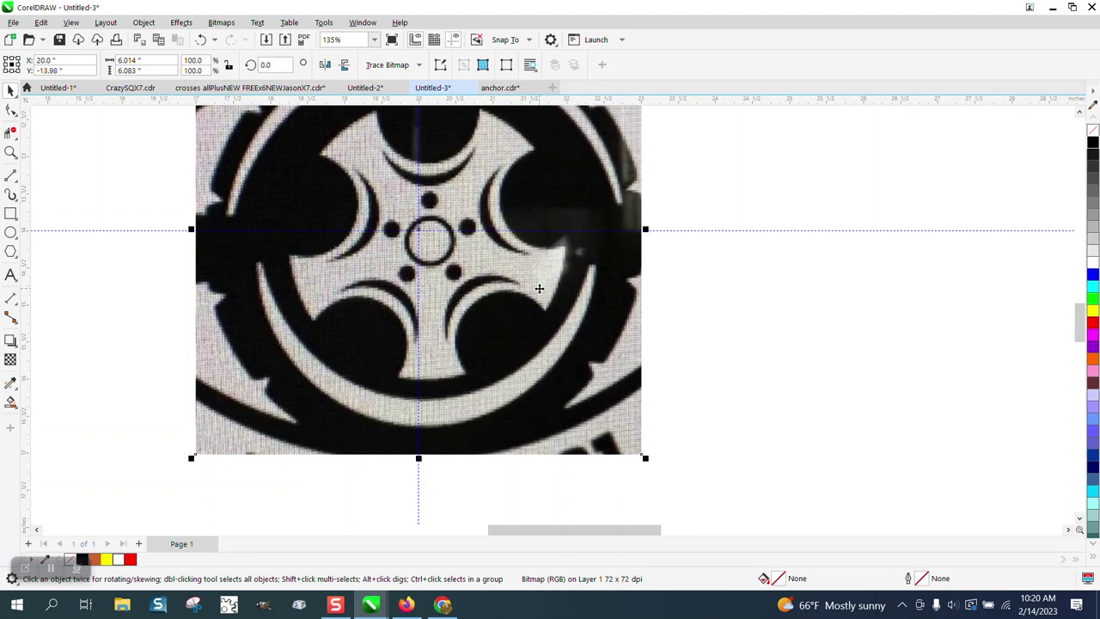
drag(539, 288, 537, 289)
scroll(515, 348, down, 2)
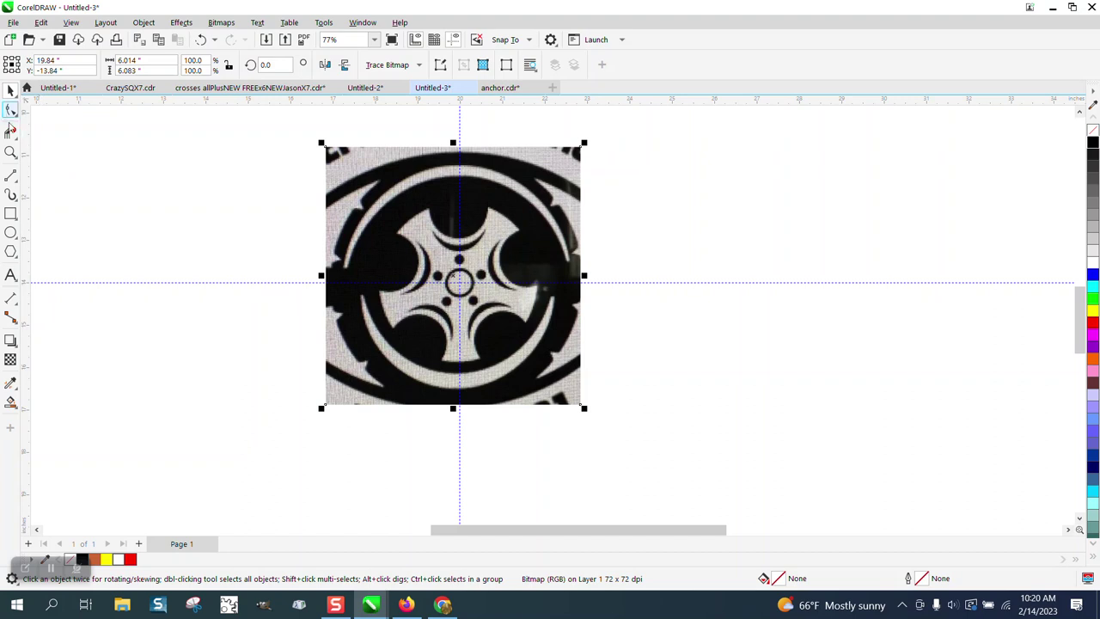
- Draw a large circle from the hub centre around the spokes
click(11, 232)
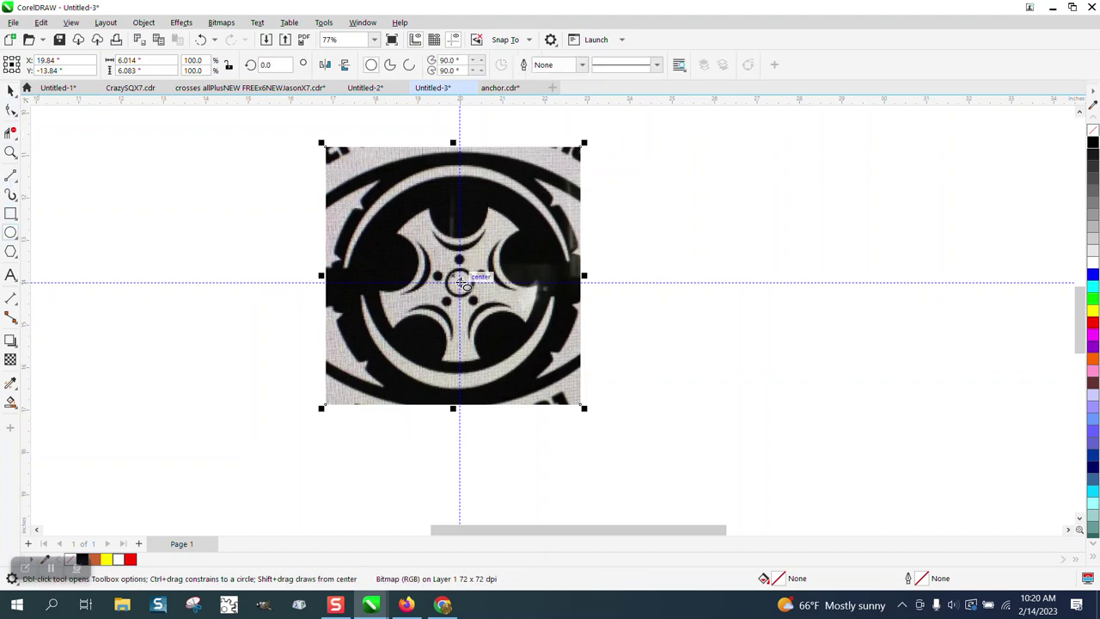
drag(460, 282, 387, 365)
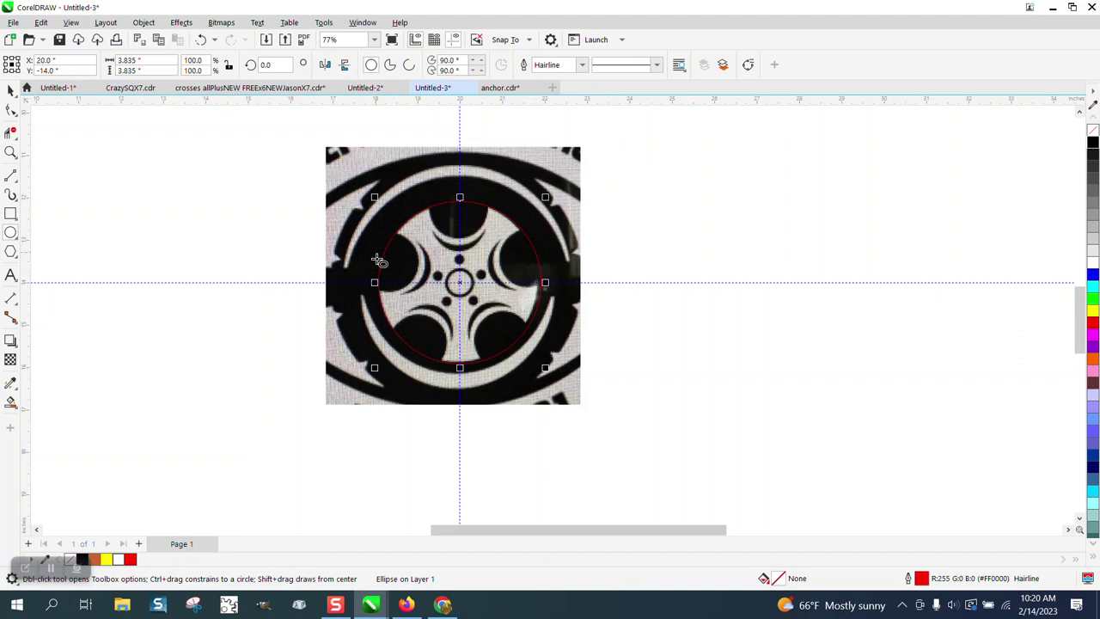
click(10, 153)
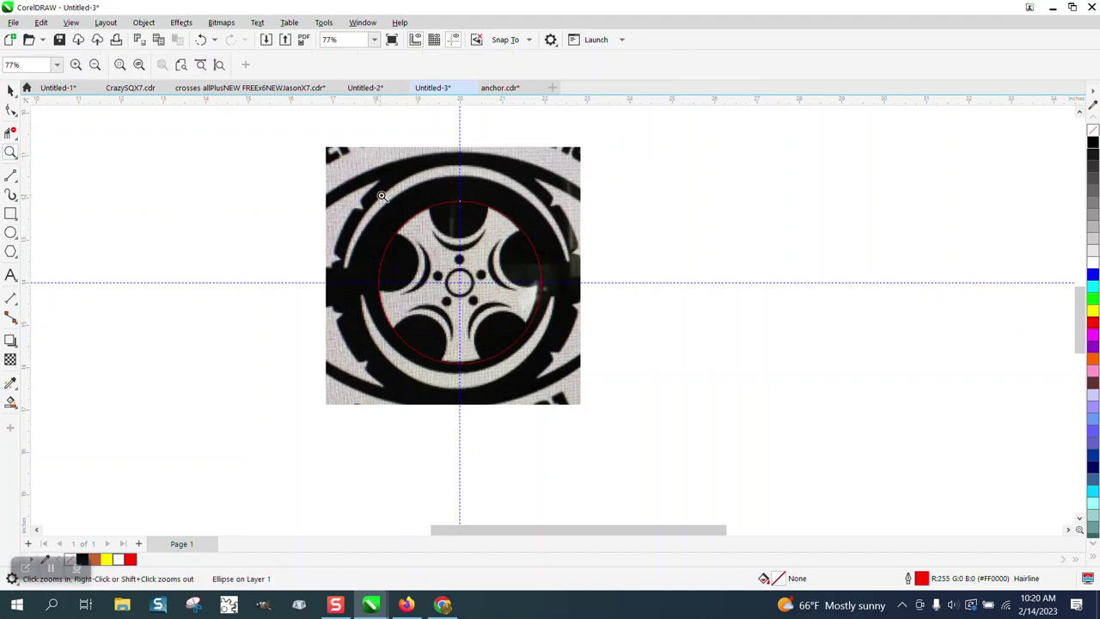
click(447, 249)
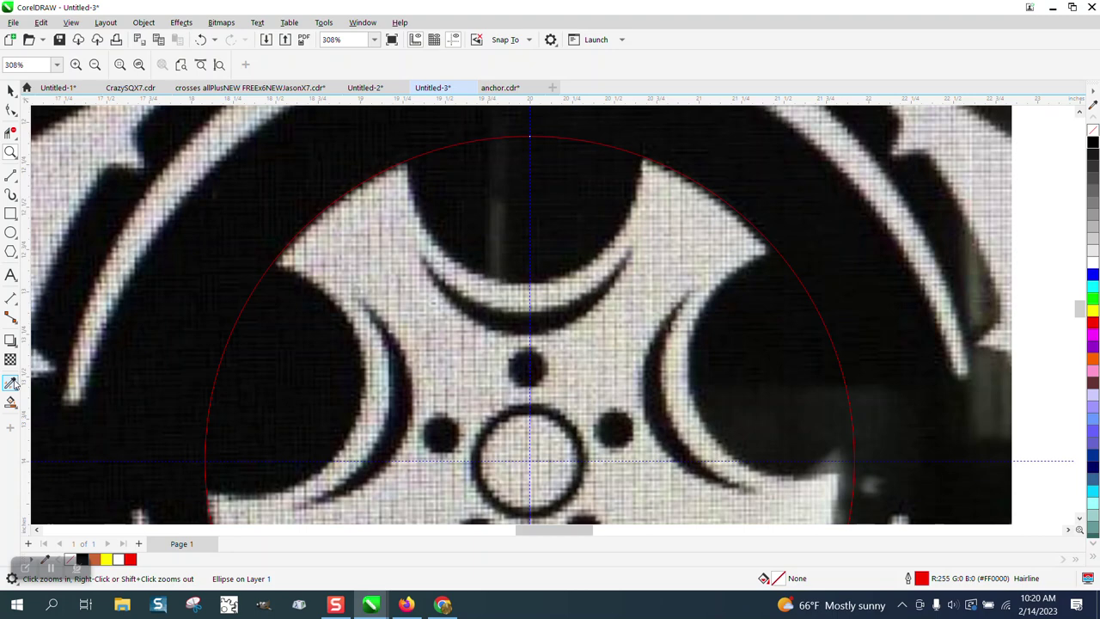
- Draw a 1.368-inch circle centred on the big circle's top at X 20.0, Y -12.262
click(11, 232)
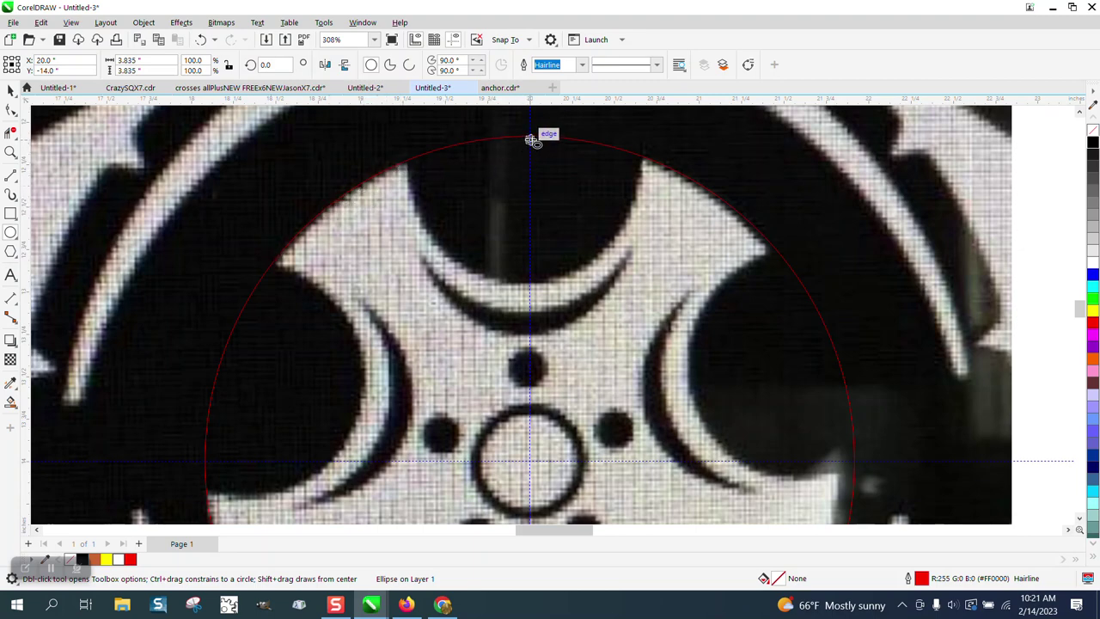
drag(529, 138, 481, 251)
click(11, 91)
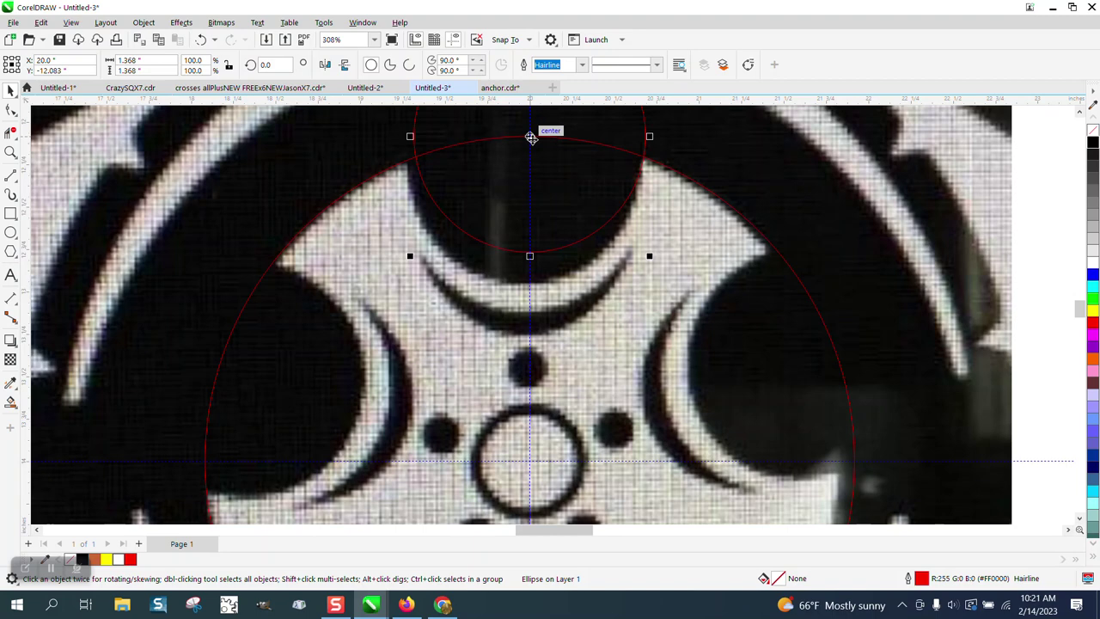
drag(531, 138, 530, 166)
scroll(452, 218, down, 4)
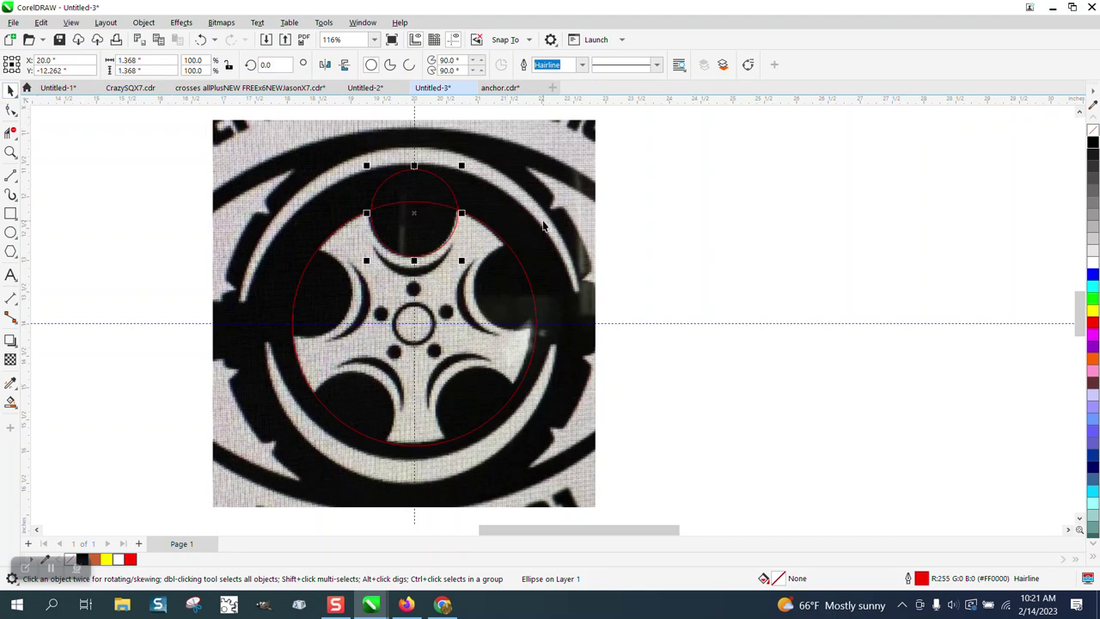
- Move the photo to the right and set the small circle's rotation centre to the big circle's centre
click(543, 224)
drag(545, 221, 1006, 221)
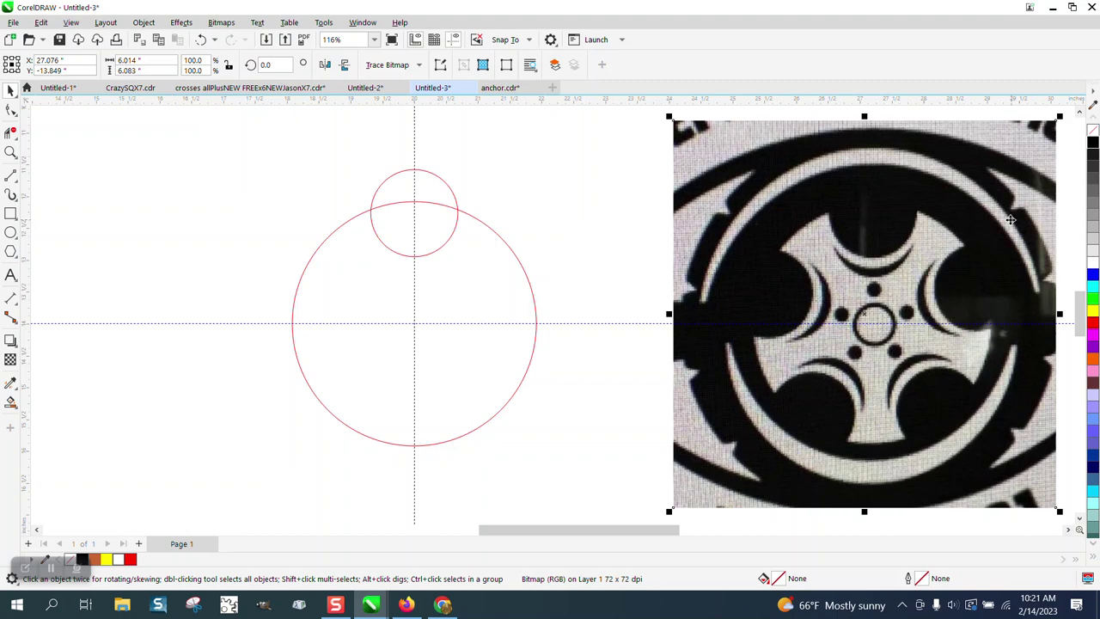
click(536, 304)
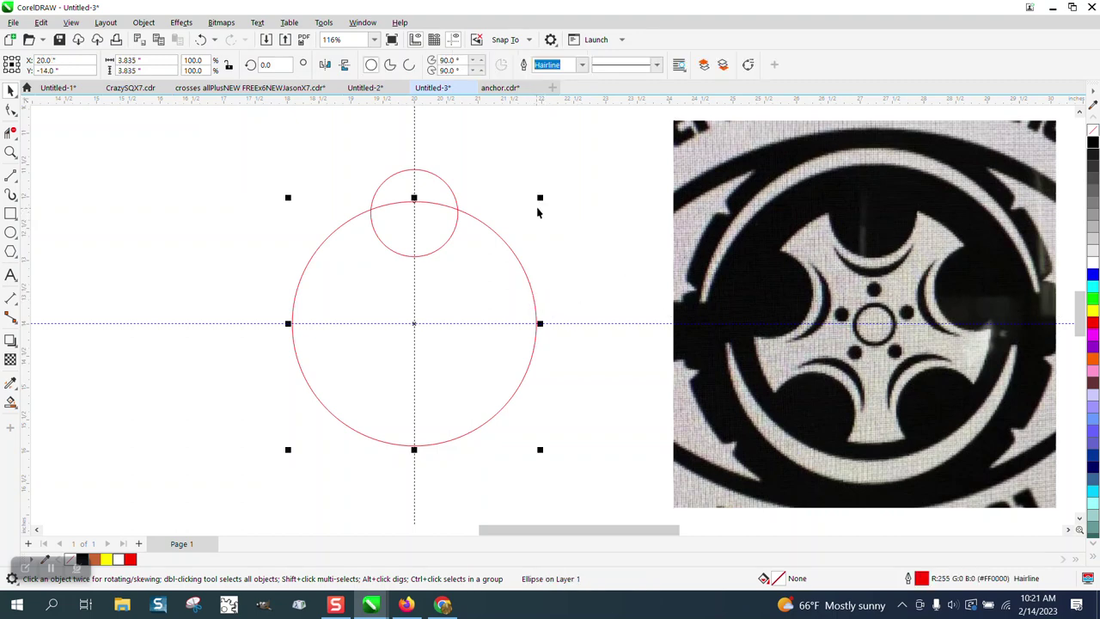
key(Escape)
click(448, 188)
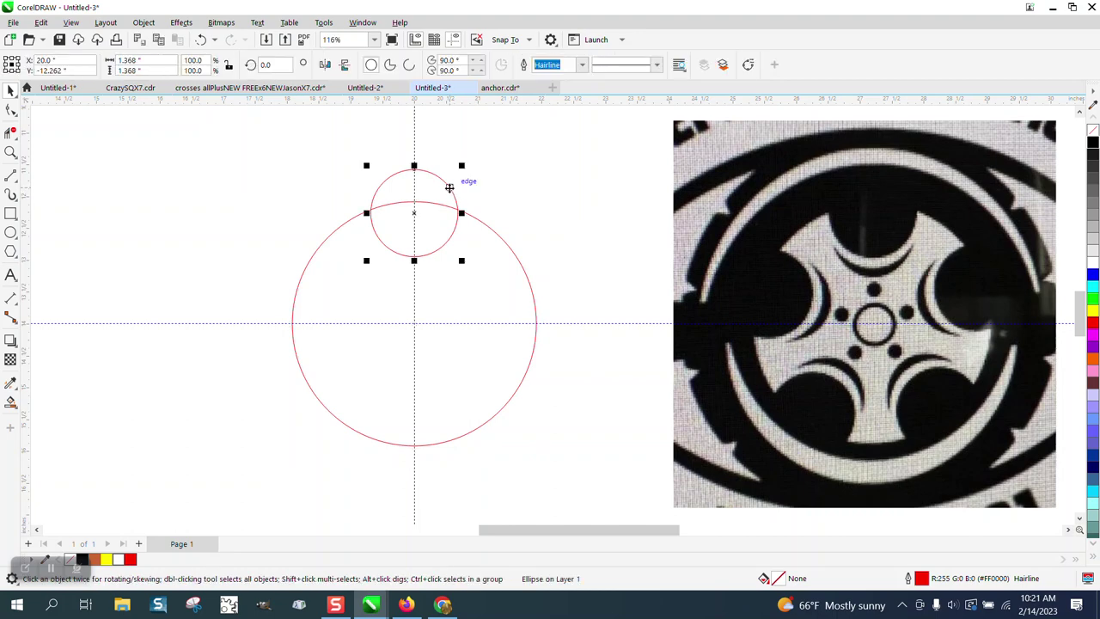
click(414, 213)
drag(415, 213, 414, 323)
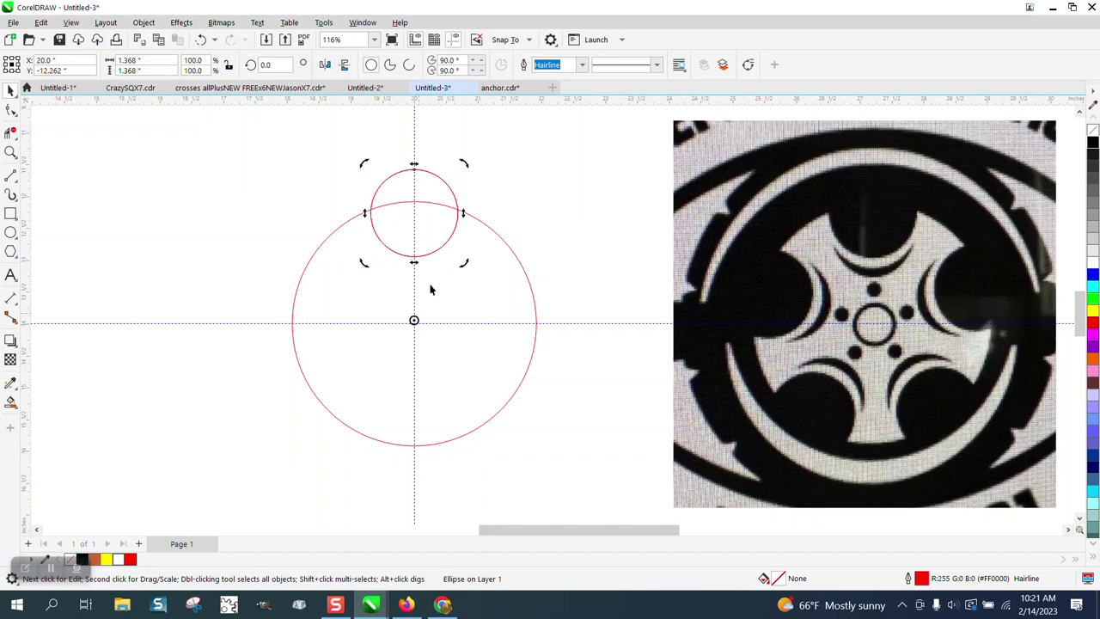
click(459, 187)
click(449, 190)
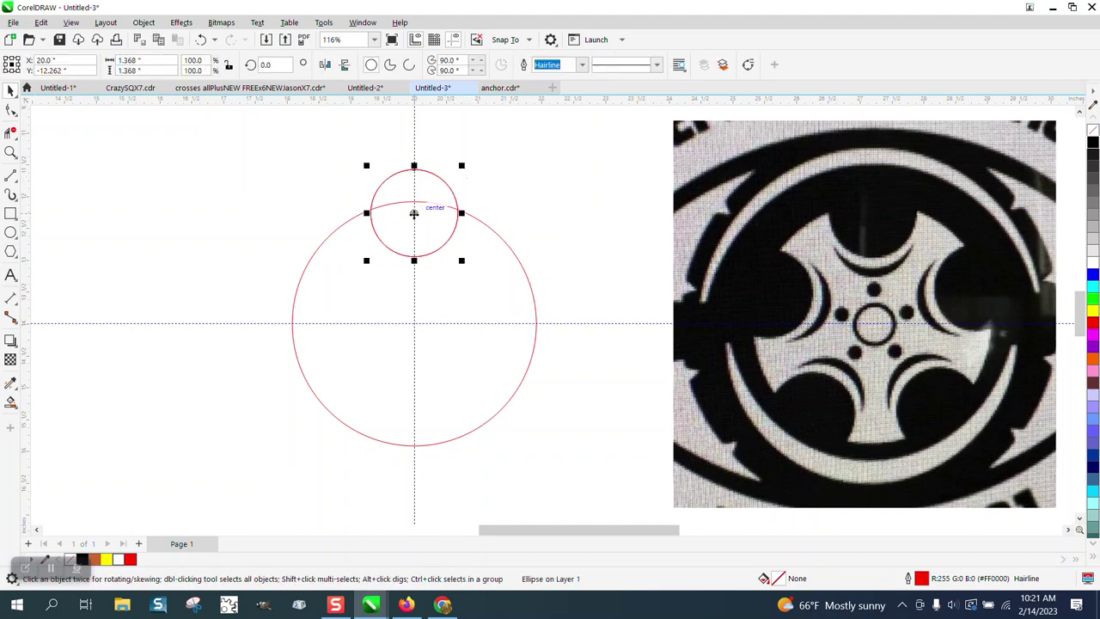
click(413, 214)
- Make rotated copies of the small circle at 72° and 144°, then repeat for all five
click(273, 65)
text(7)
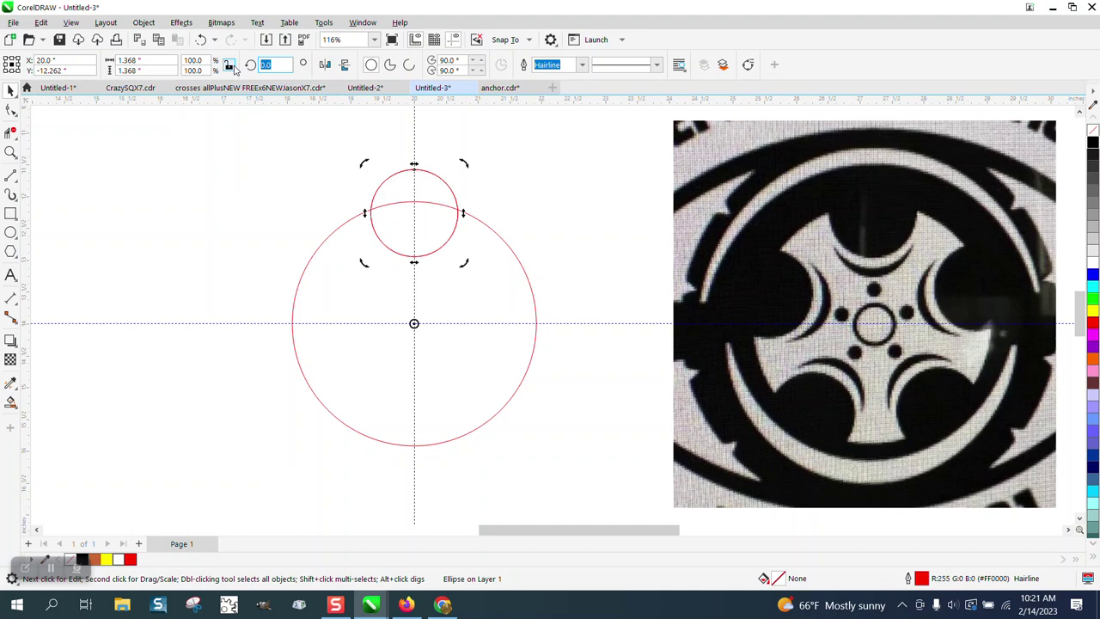
text(2)
key(Return)
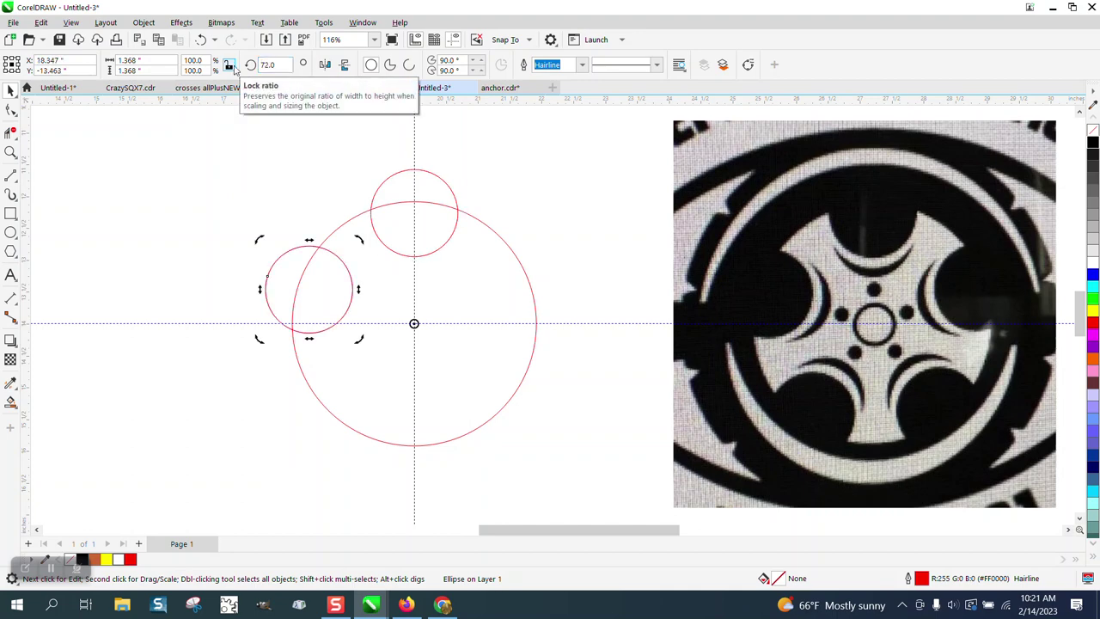
click(273, 64)
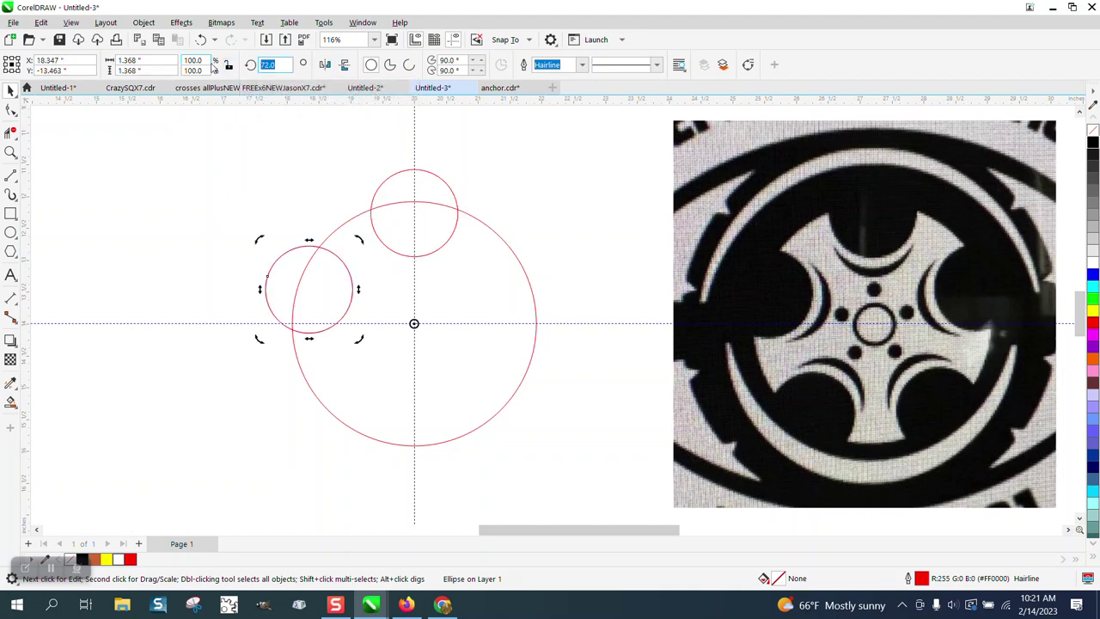
text(144)
key(Return)
key(ctrl+r)
key(ctrl+r)
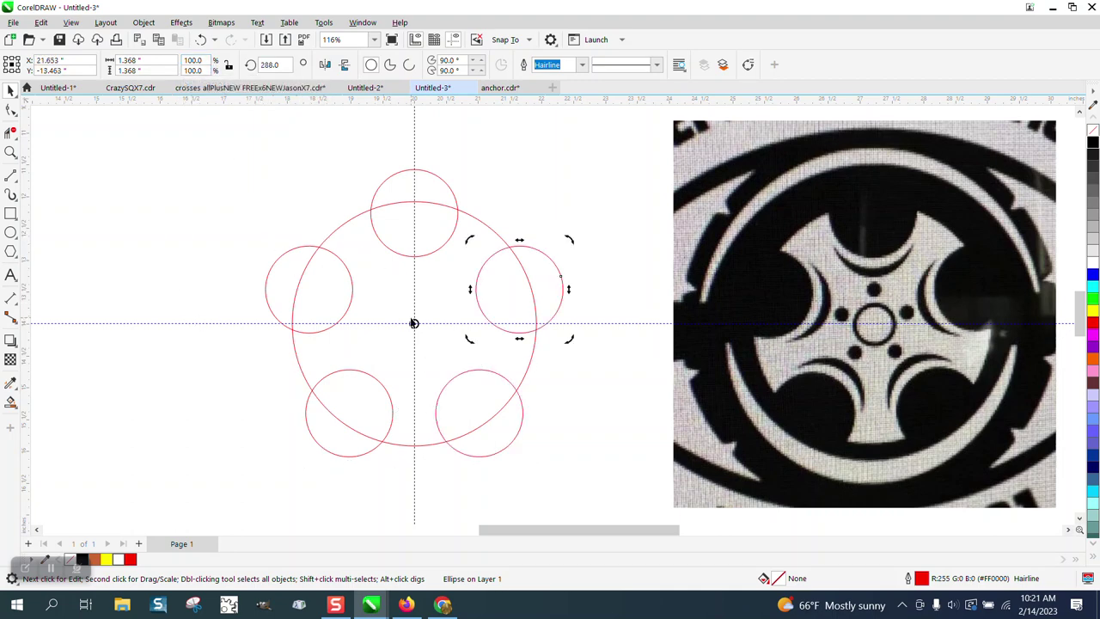
- Smart Fill the region inside the circles black and set the nudge distance to 8 inches
click(10, 401)
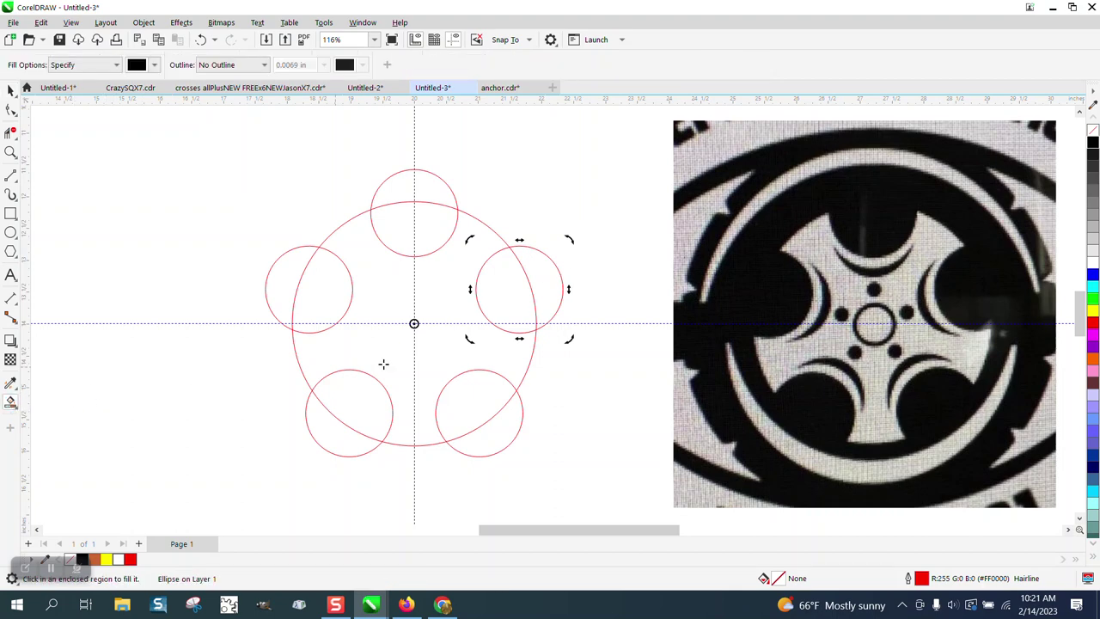
click(386, 300)
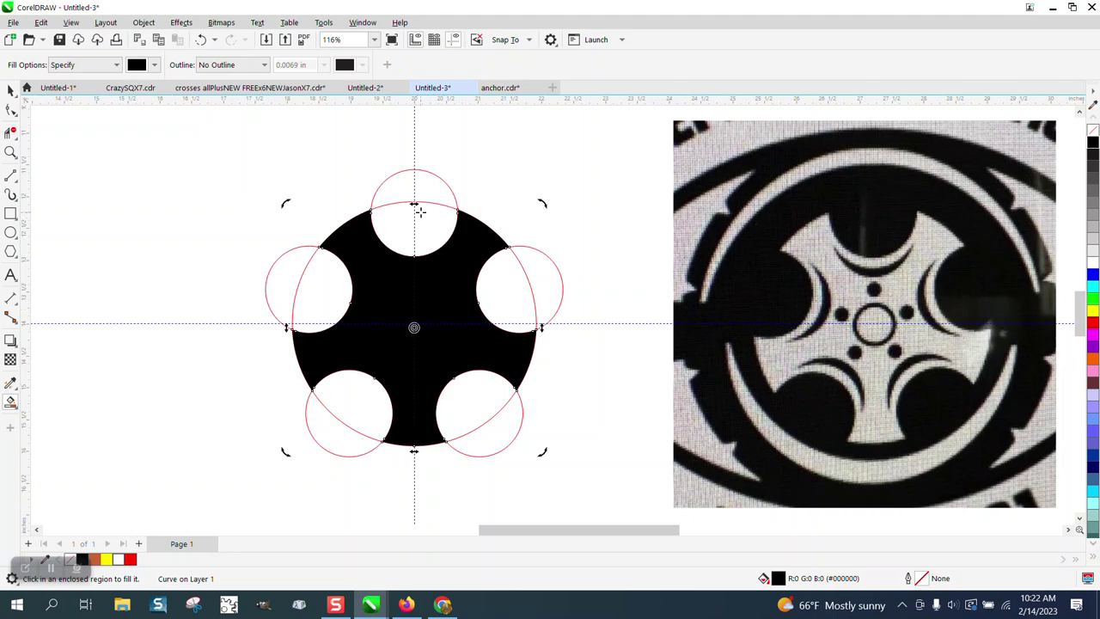
click(10, 90)
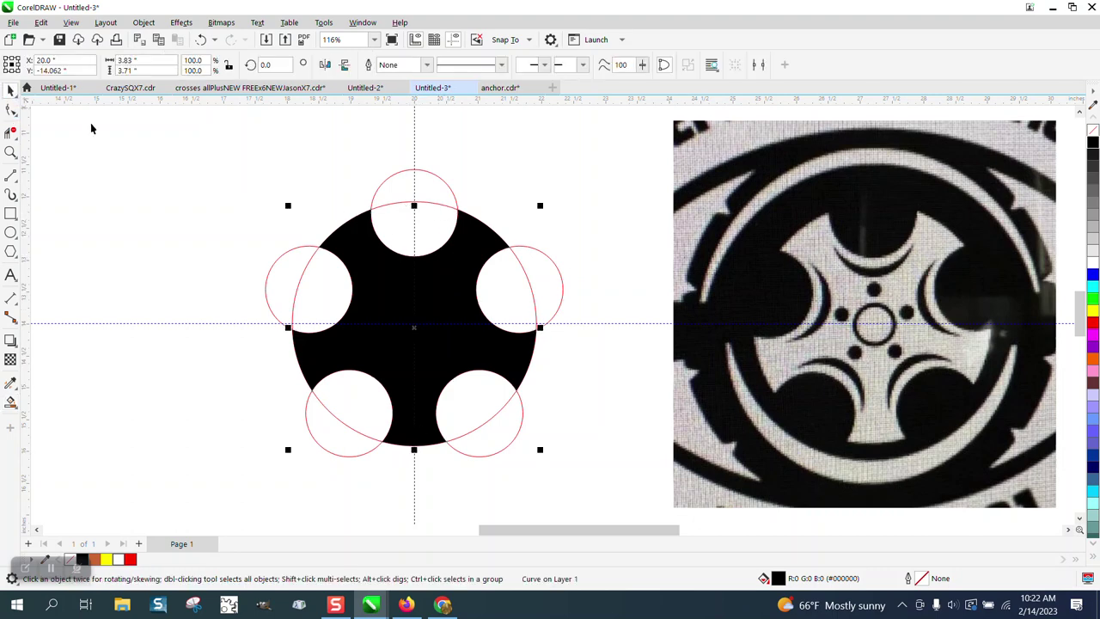
click(518, 187)
drag(481, 64, 427, 67)
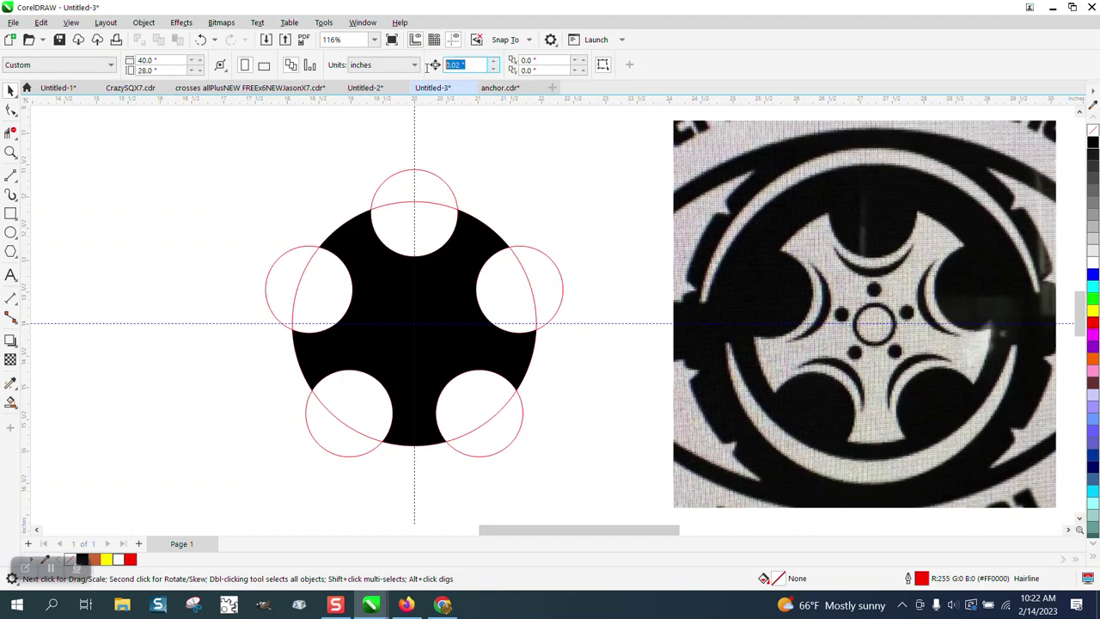
text(8)
- Nudge the red circles up and right by 8 inches, leaving the black hub at X 20.0, Y -14.062
click(464, 289)
key(Left)
scroll(472, 303, down, 2)
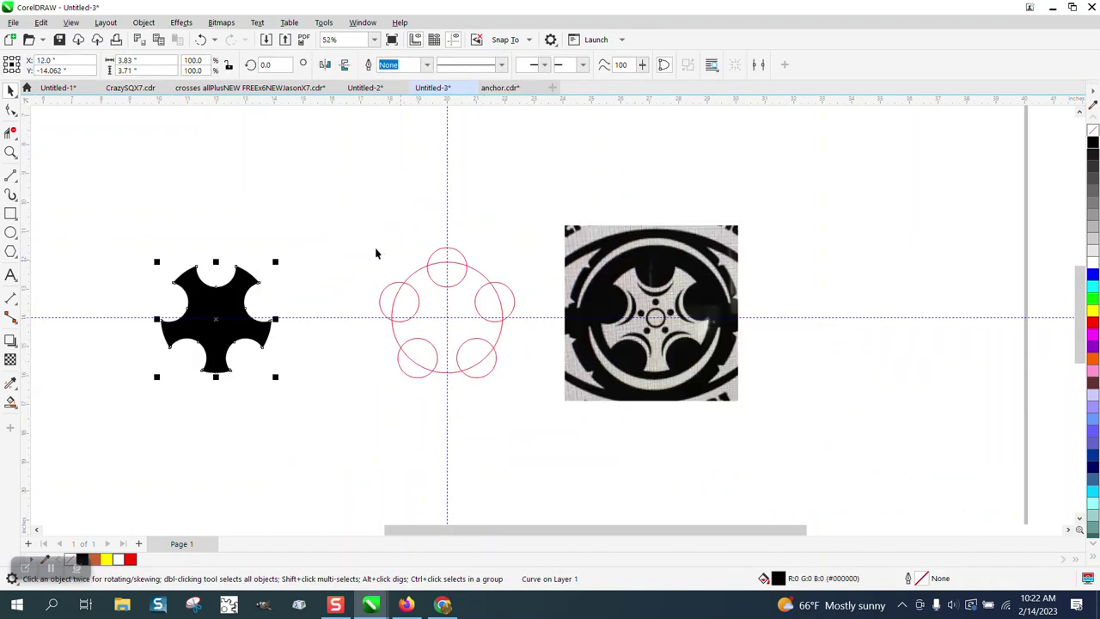
drag(335, 217, 565, 445)
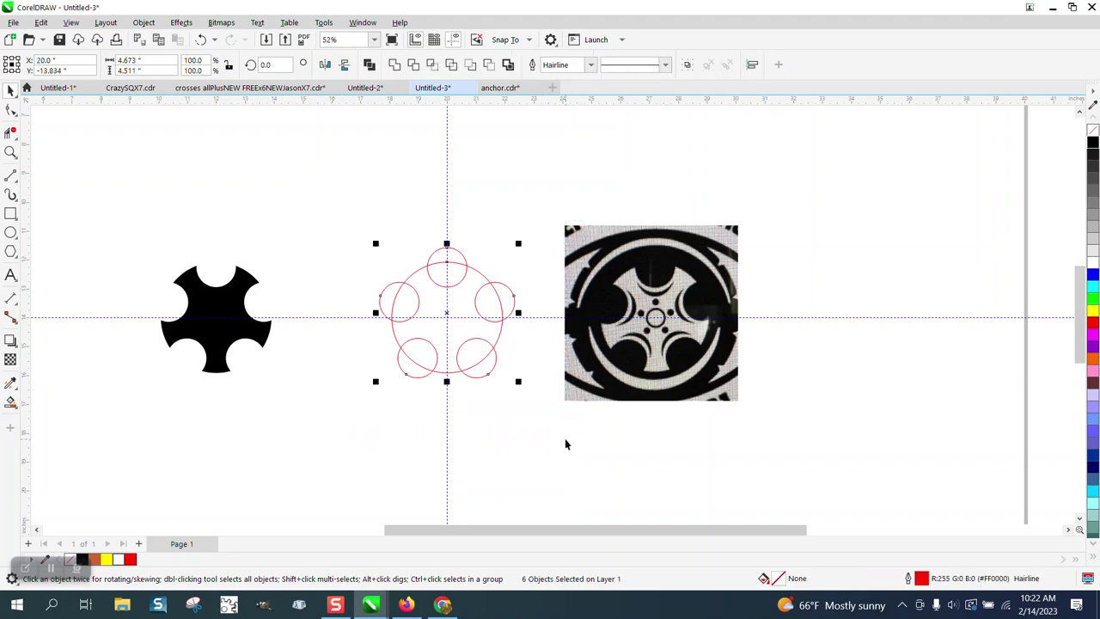
key(Up)
scroll(558, 443, down, 1)
key(Right)
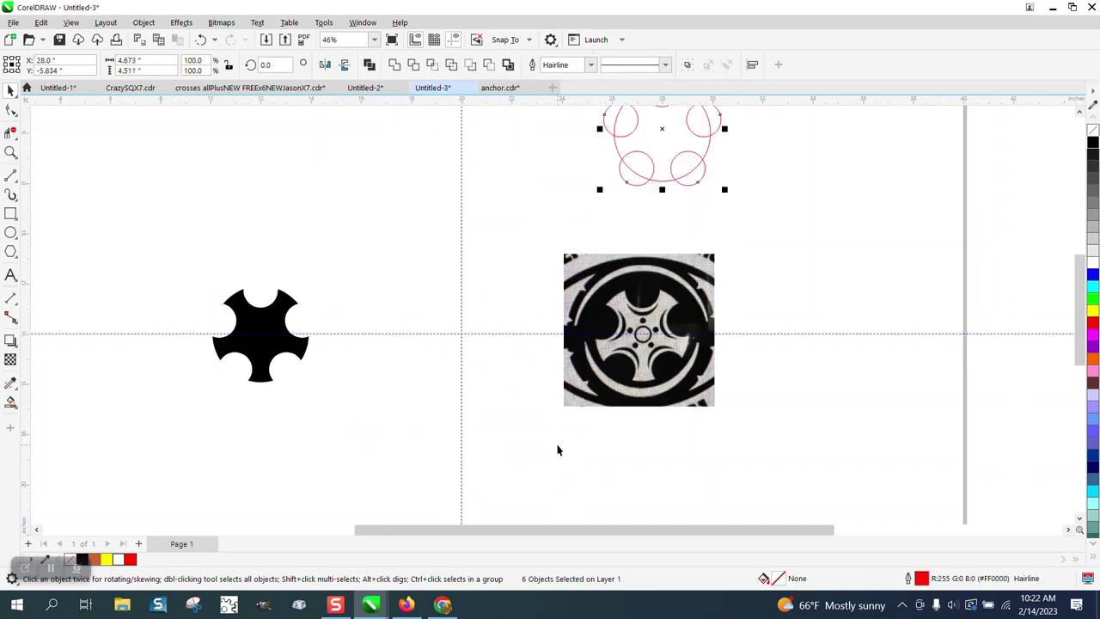
click(272, 342)
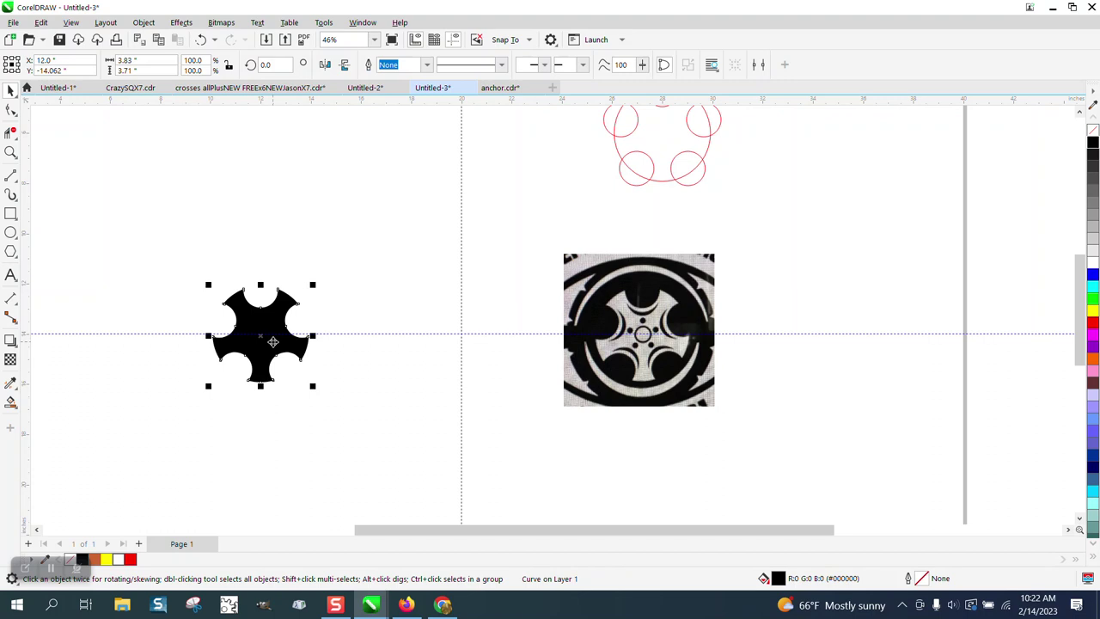
key(Right)
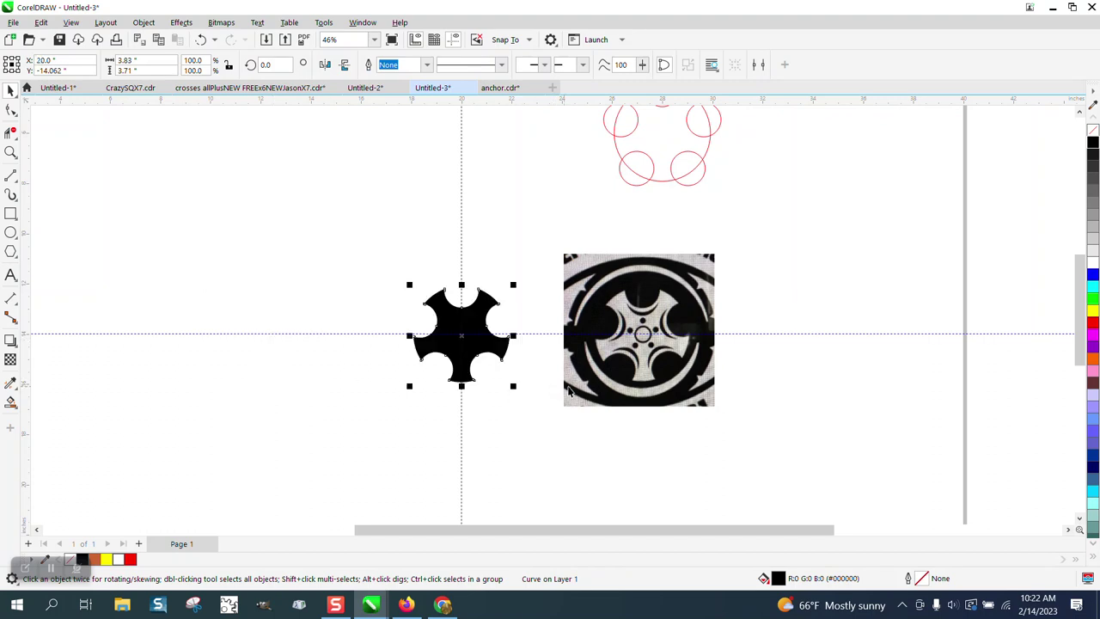
- Make the hub outline-only in black and move a red circle above its top notch
click(1092, 128)
right_click(1092, 143)
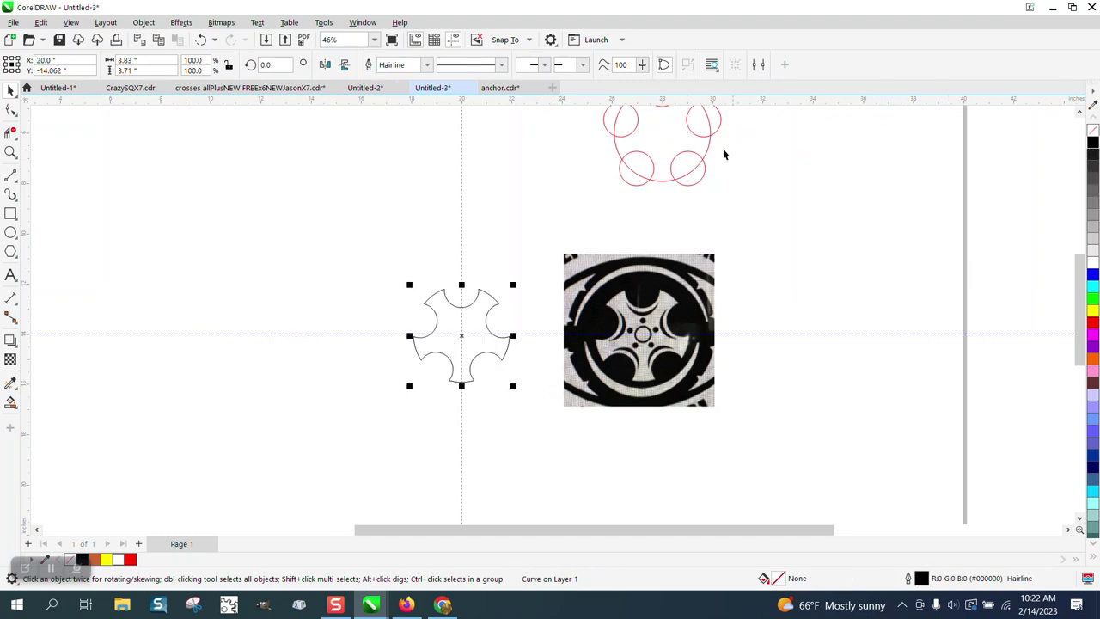
click(640, 184)
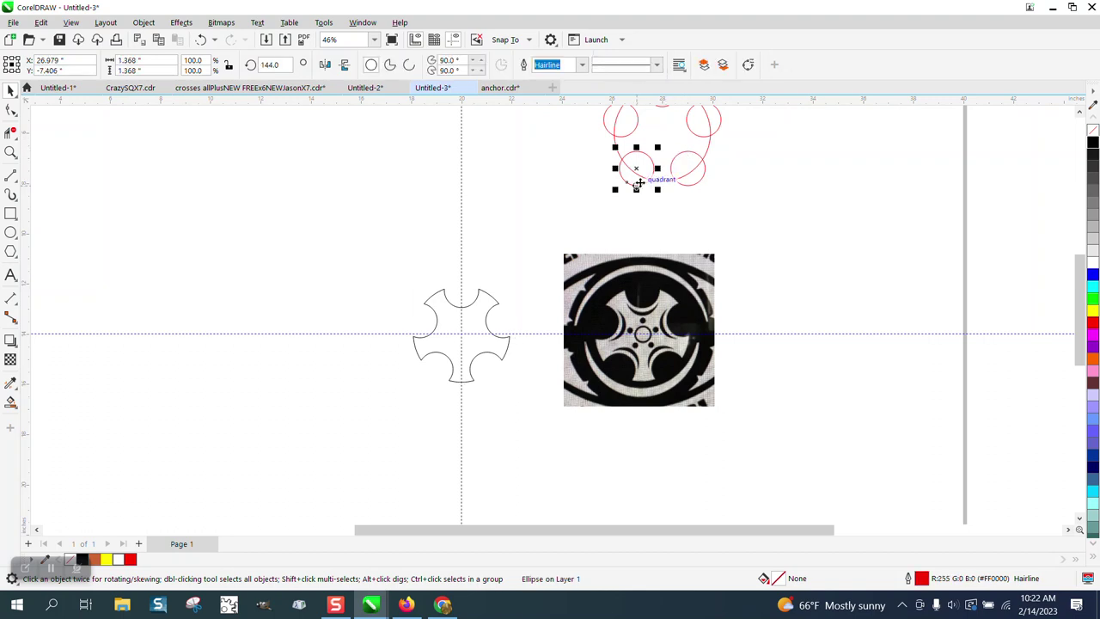
drag(640, 185, 461, 249)
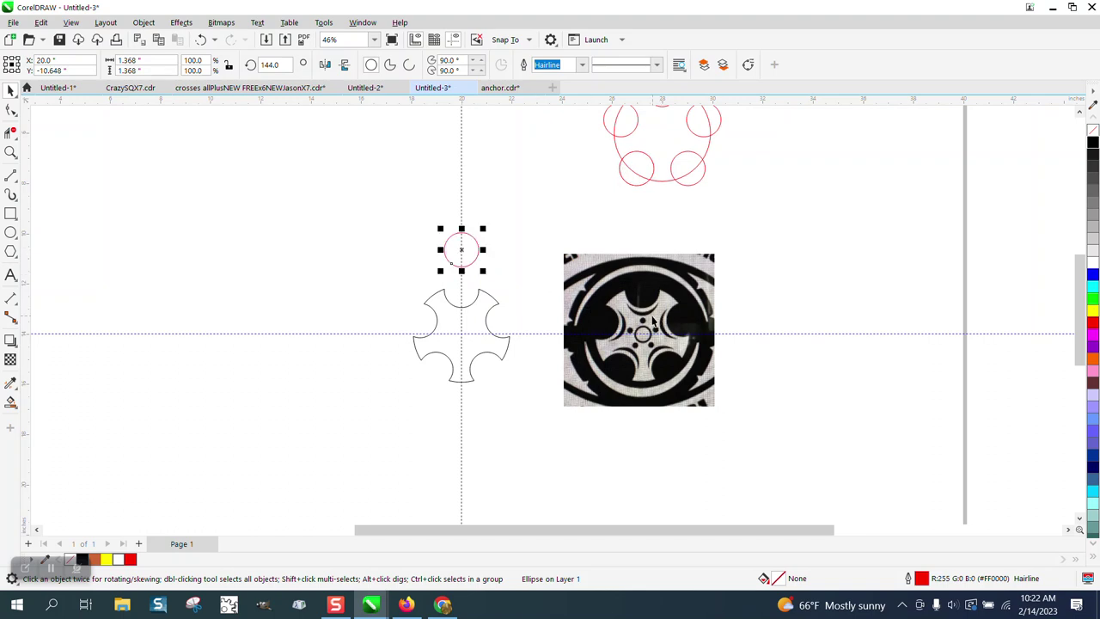
- Enlarge the red circle slightly around its centre
click(11, 152)
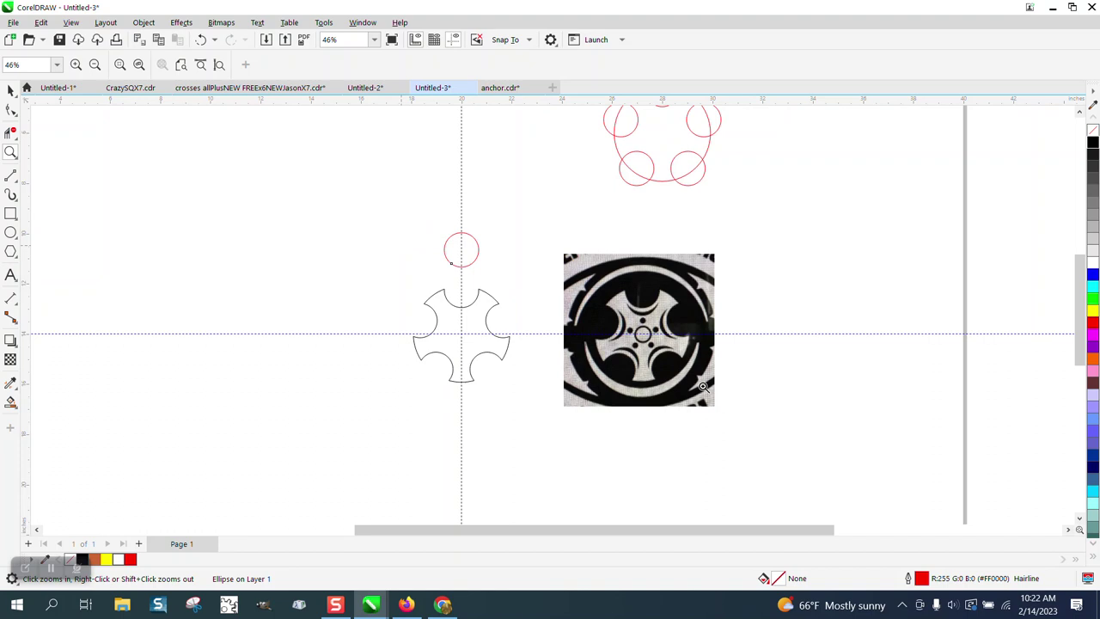
drag(703, 386, 426, 225)
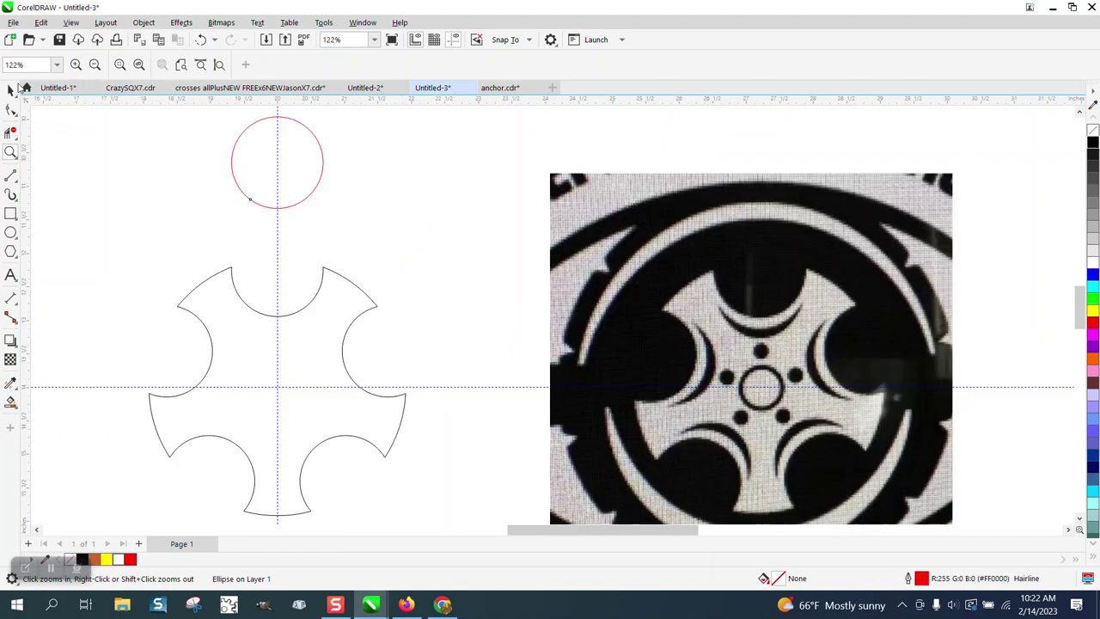
click(10, 89)
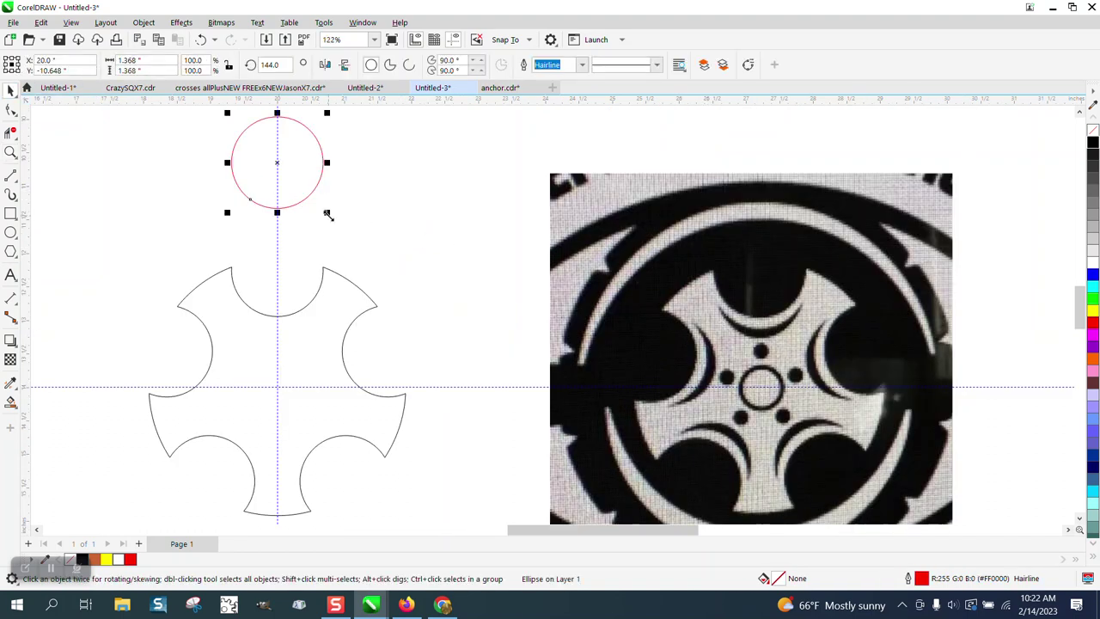
drag(326, 214, 342, 230)
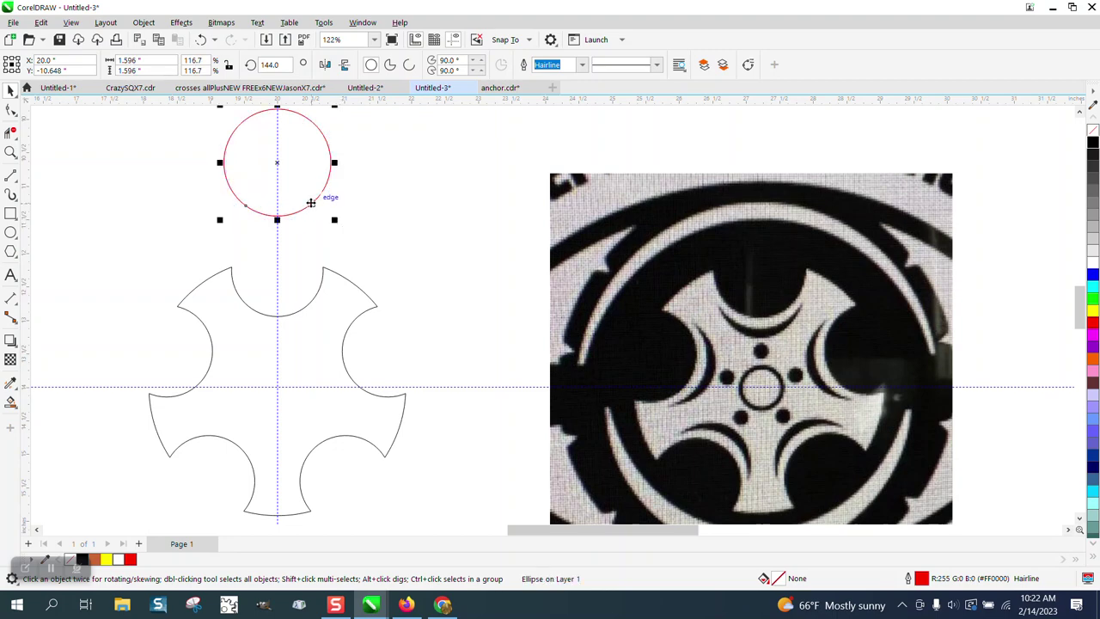
- Set the nudge distance to 0.02 inches and offset a copy of the red circle
click(372, 180)
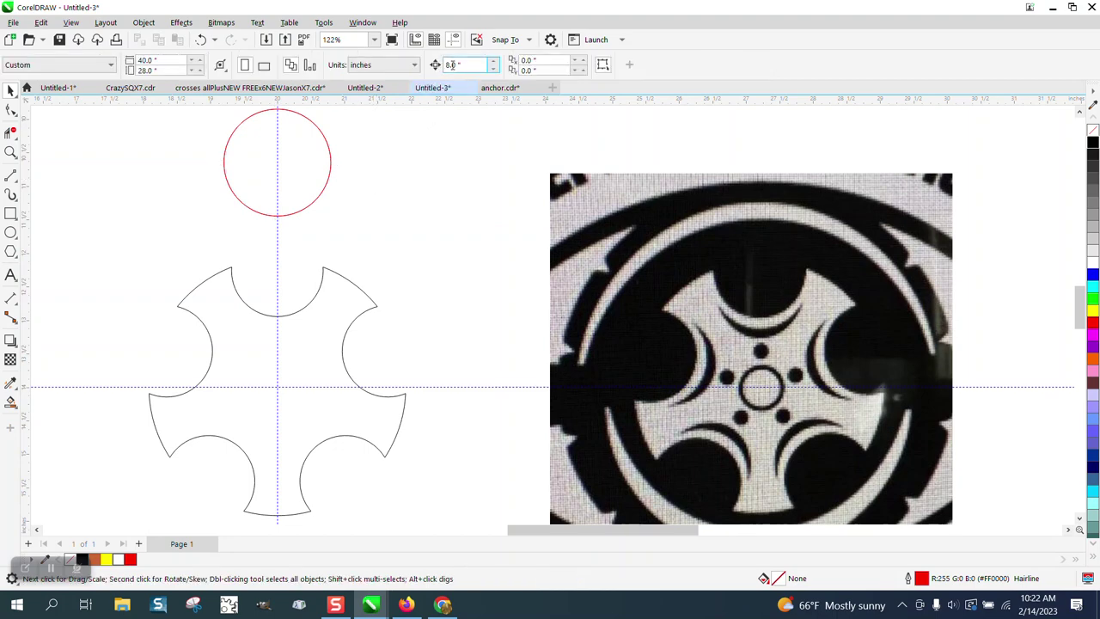
click(450, 65)
key(BackSpace)
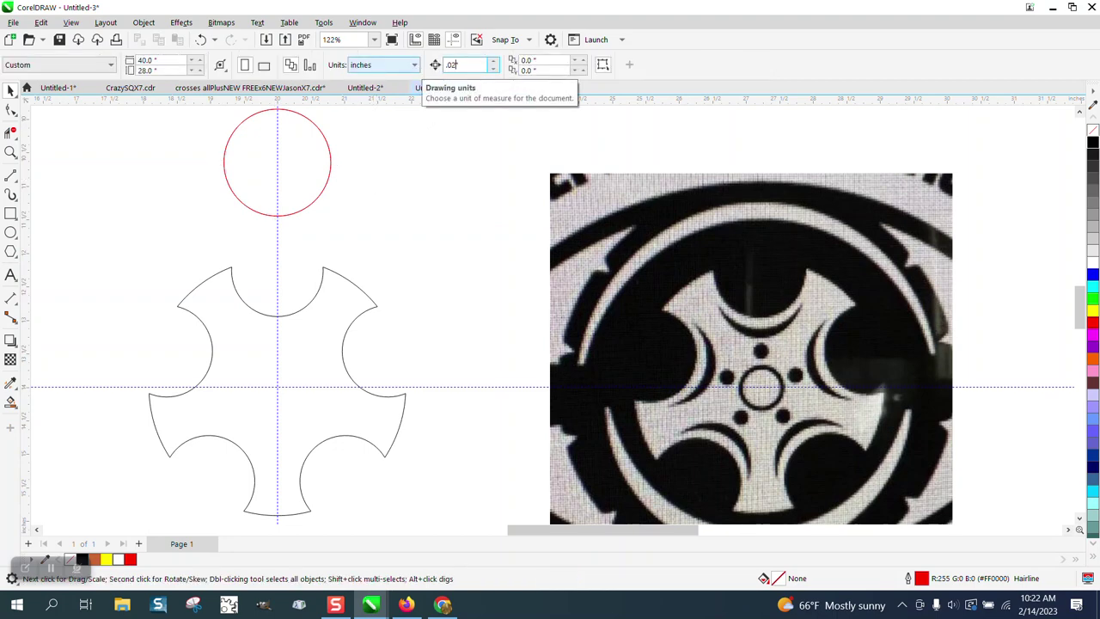
text(.02)
key(Return)
click(328, 147)
key(Down)
key(Down)
key(Down)
key(Down)
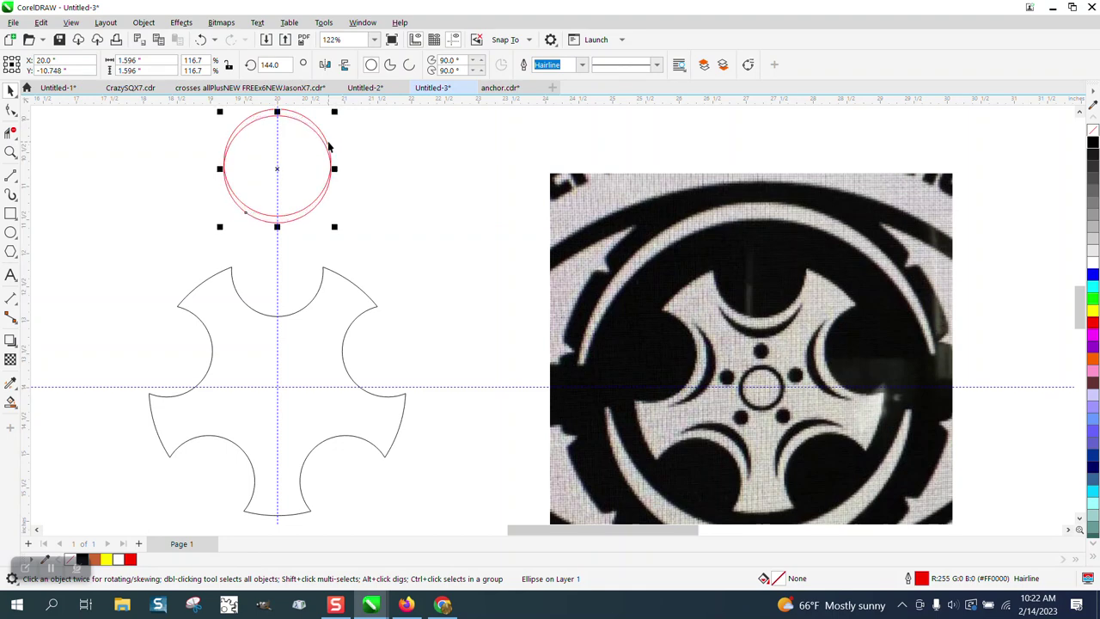
key(Up)
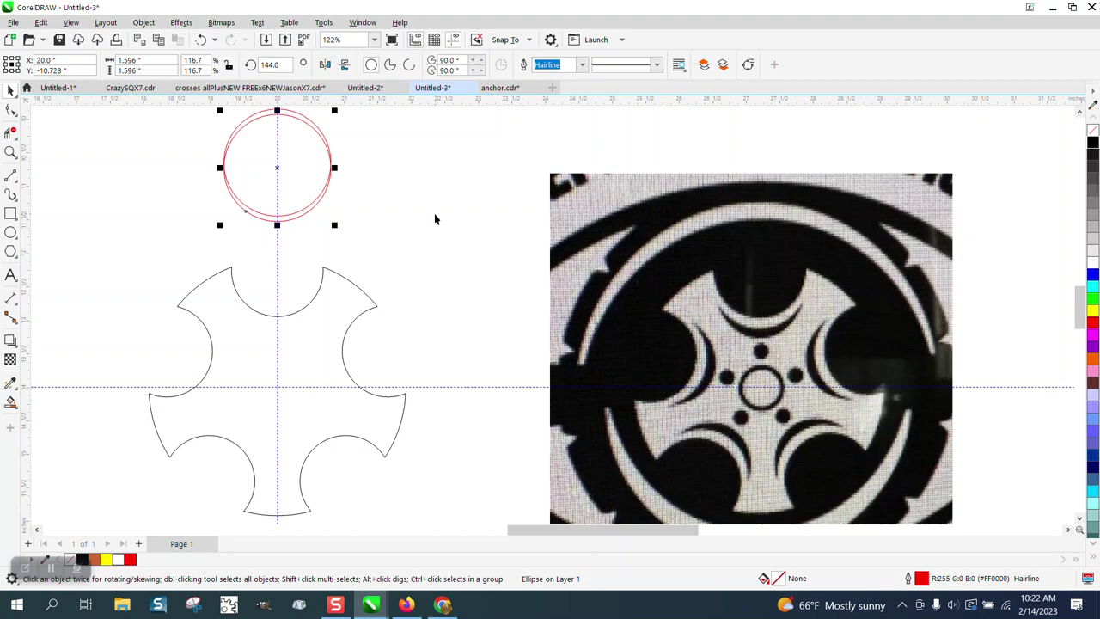
- Enlarge the outer red circle and nudge it upward to widen the crescent
click(329, 202)
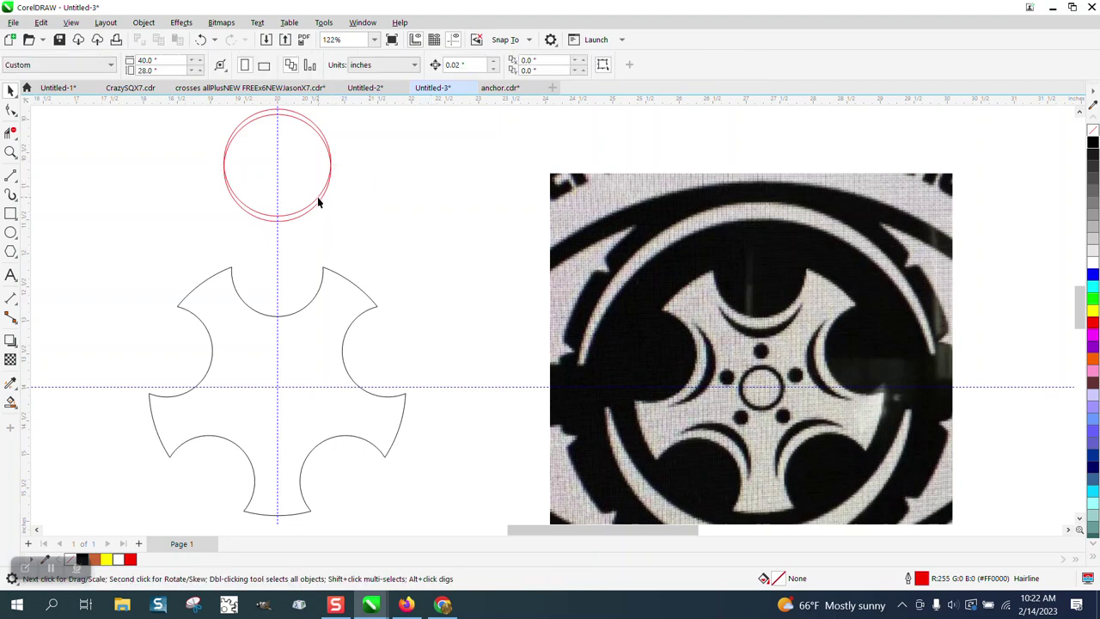
click(317, 197)
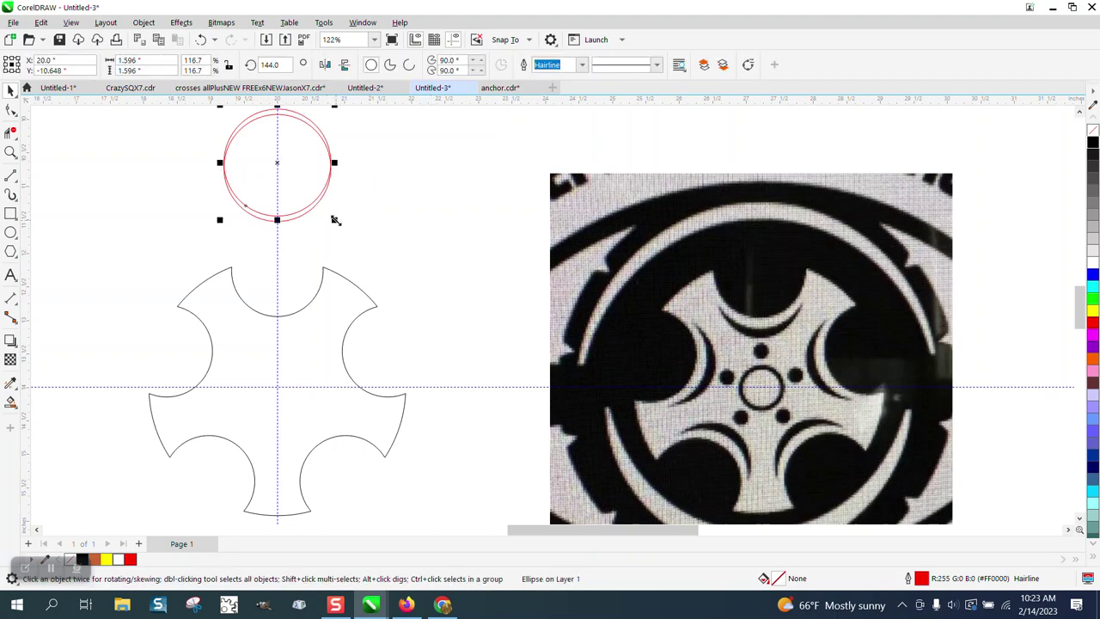
drag(335, 222, 349, 235)
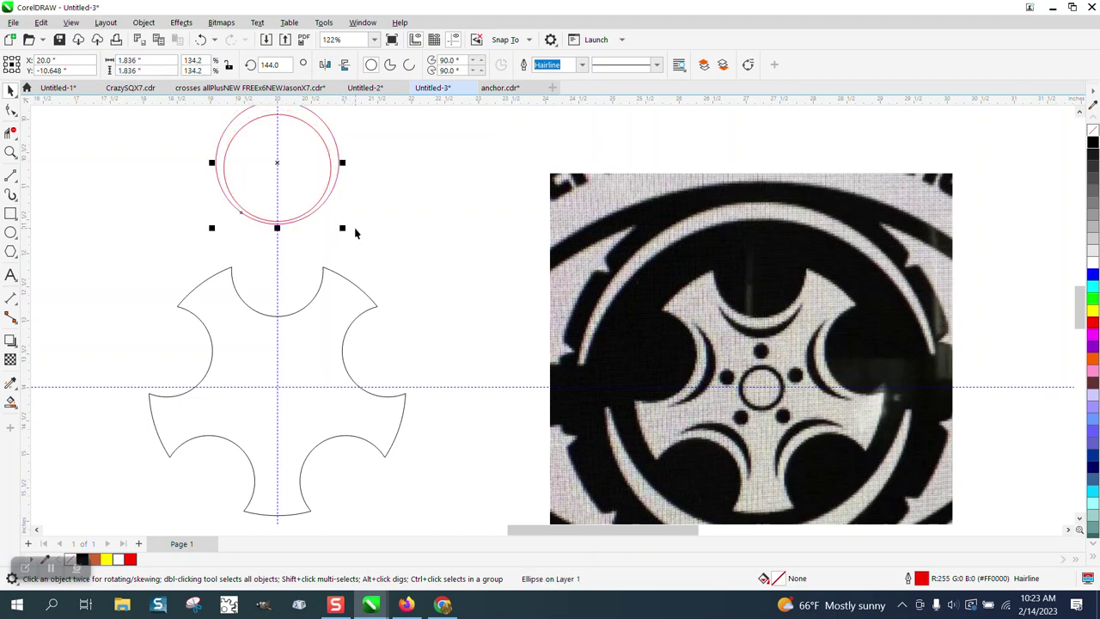
key(Up)
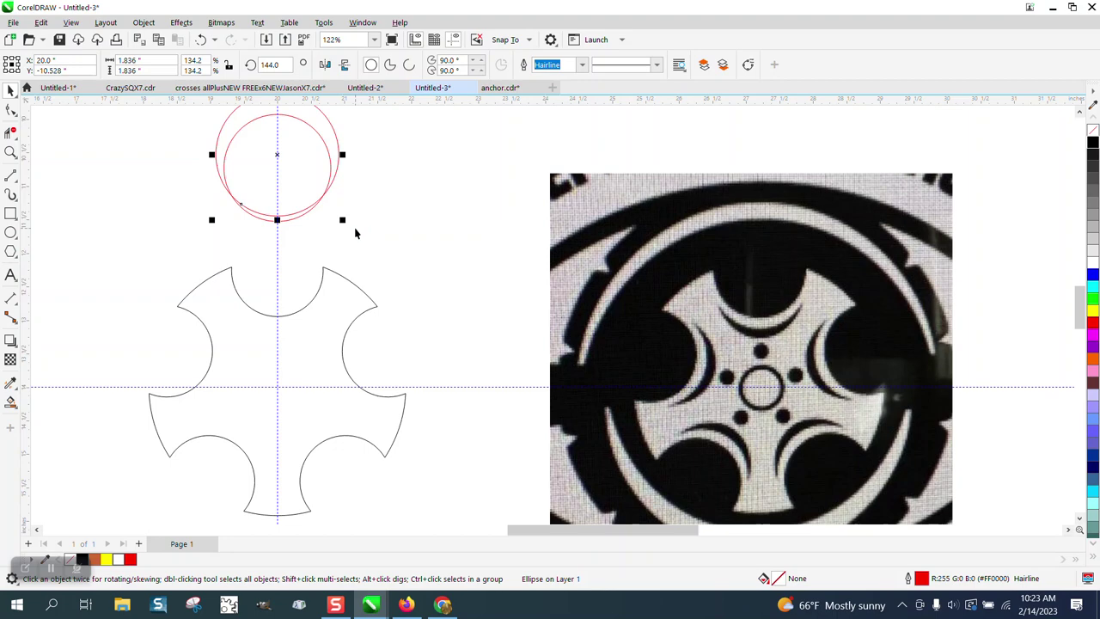
key(Up)
key(Up)
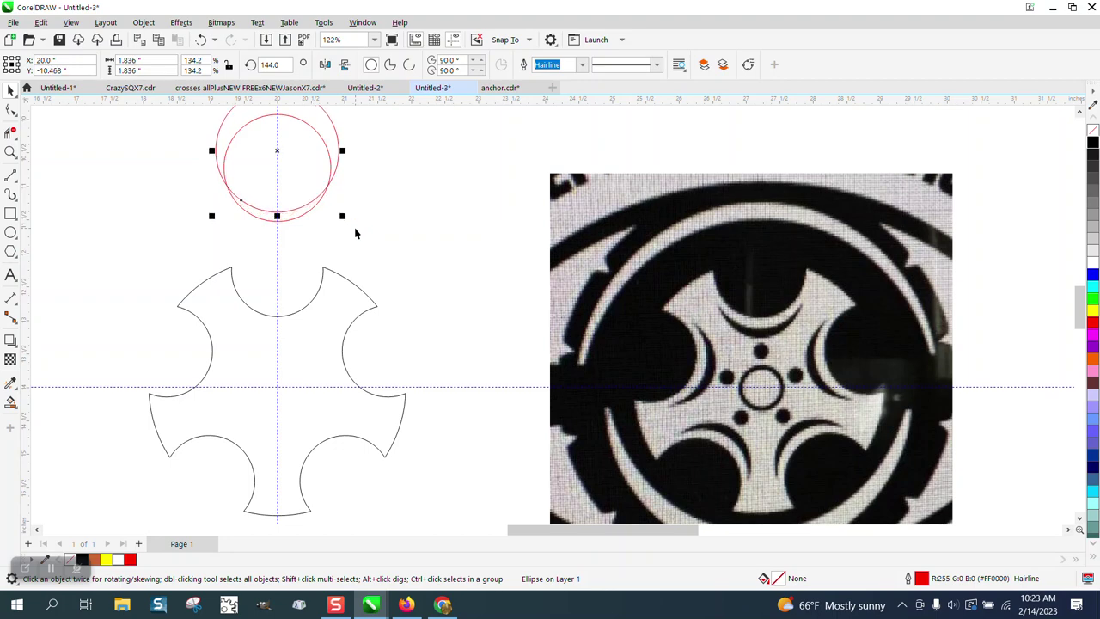
click(11, 401)
- Smart Fill the crescent between the red circles black and move it up into the top notch
click(296, 215)
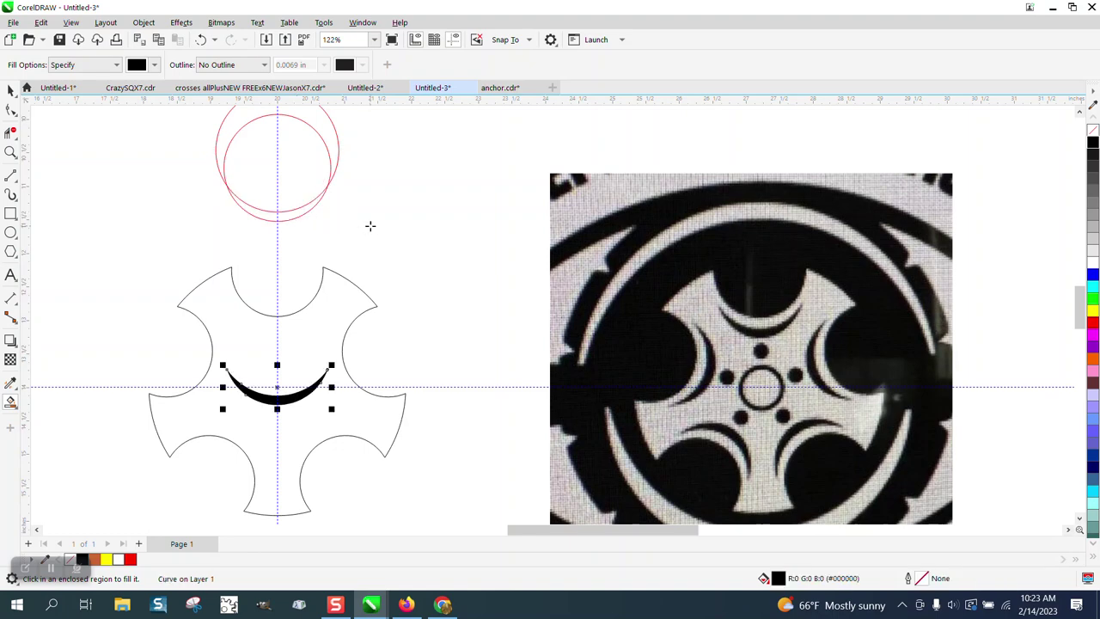
click(10, 90)
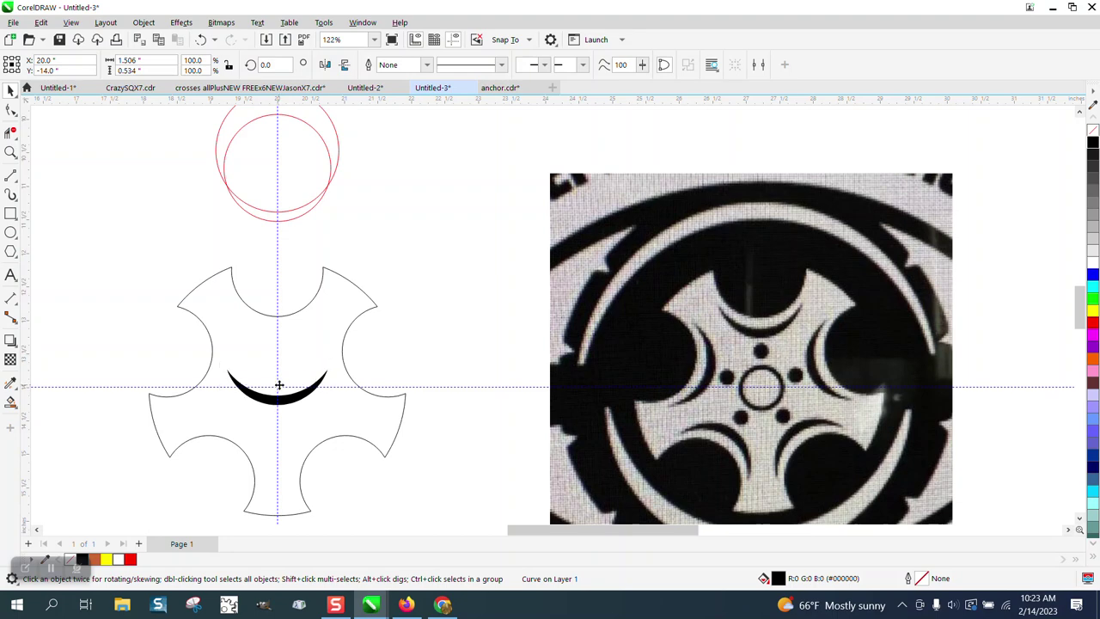
drag(276, 385, 282, 325)
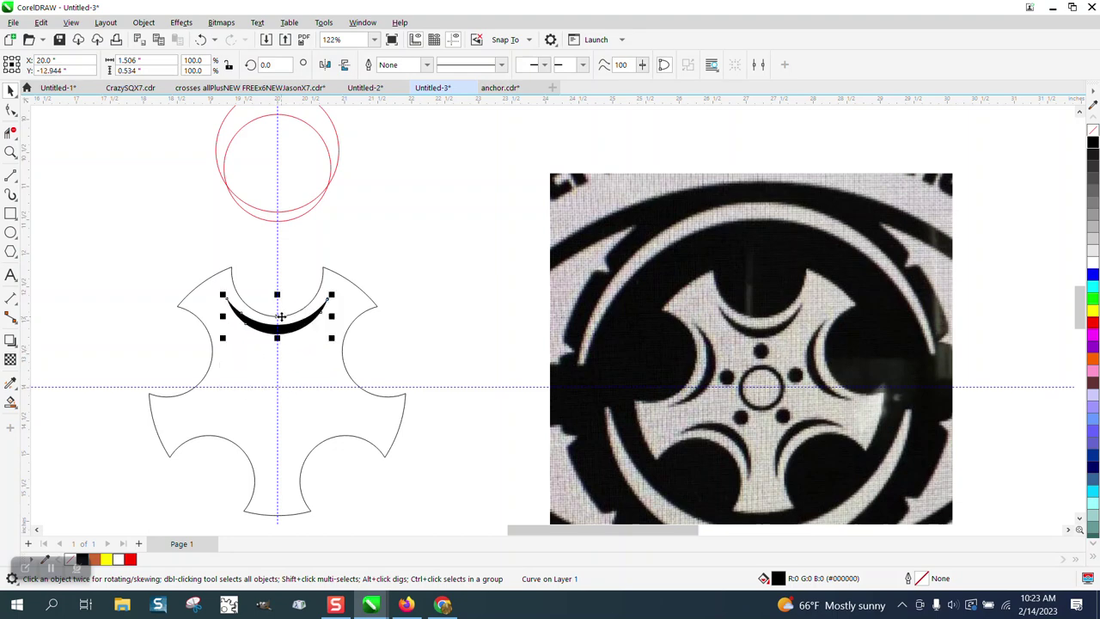
click(379, 220)
click(339, 153)
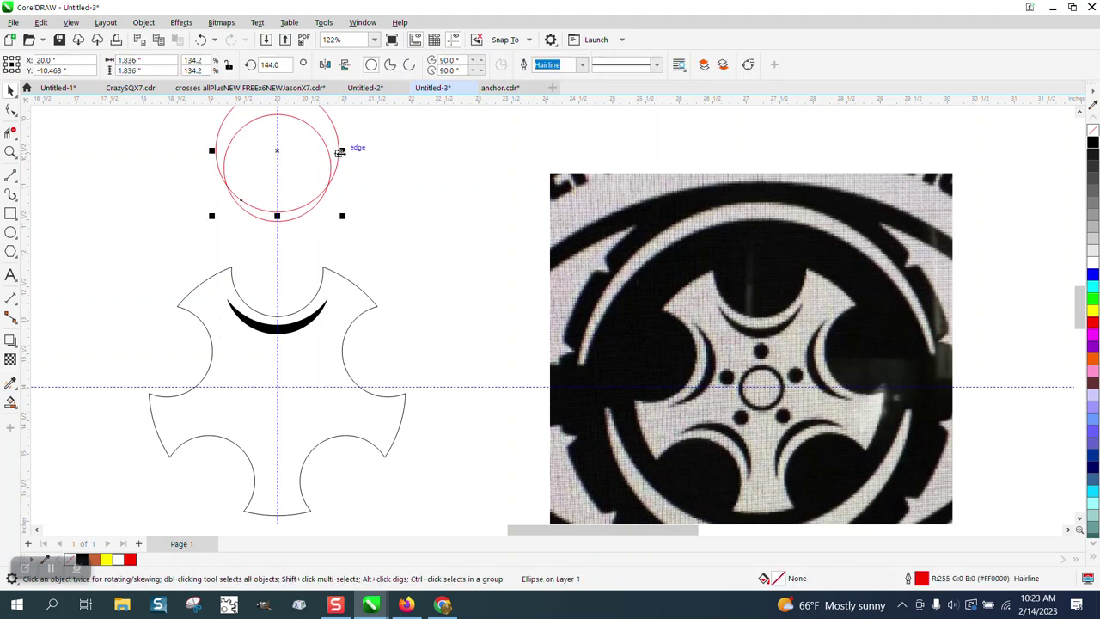
drag(339, 152, 341, 153)
- Delete the old black crescent
click(317, 300)
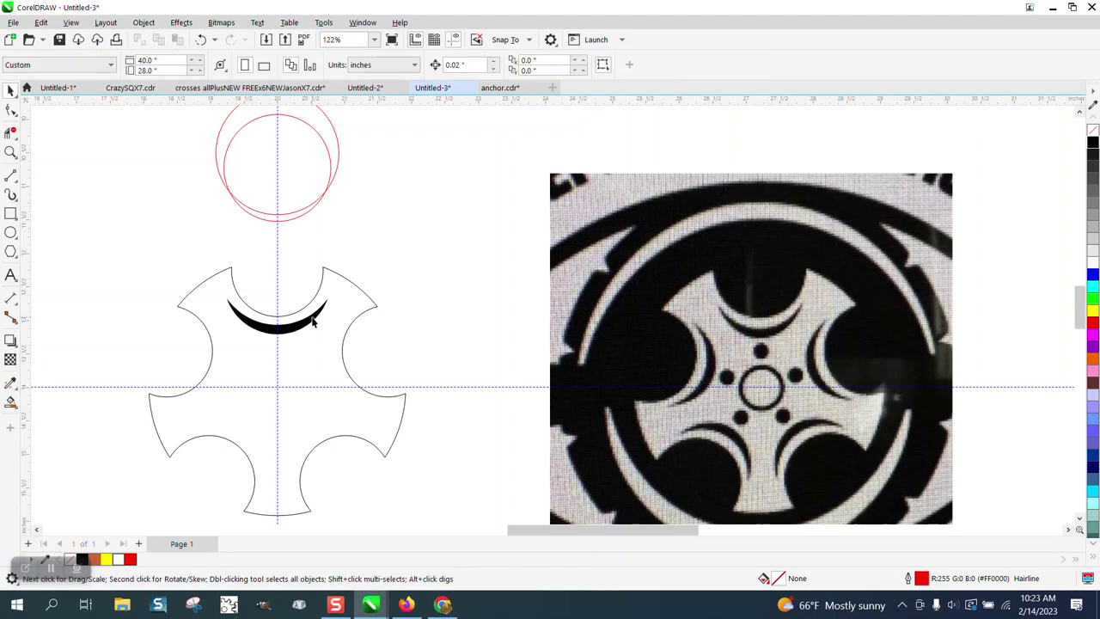
click(313, 321)
key(Delete)
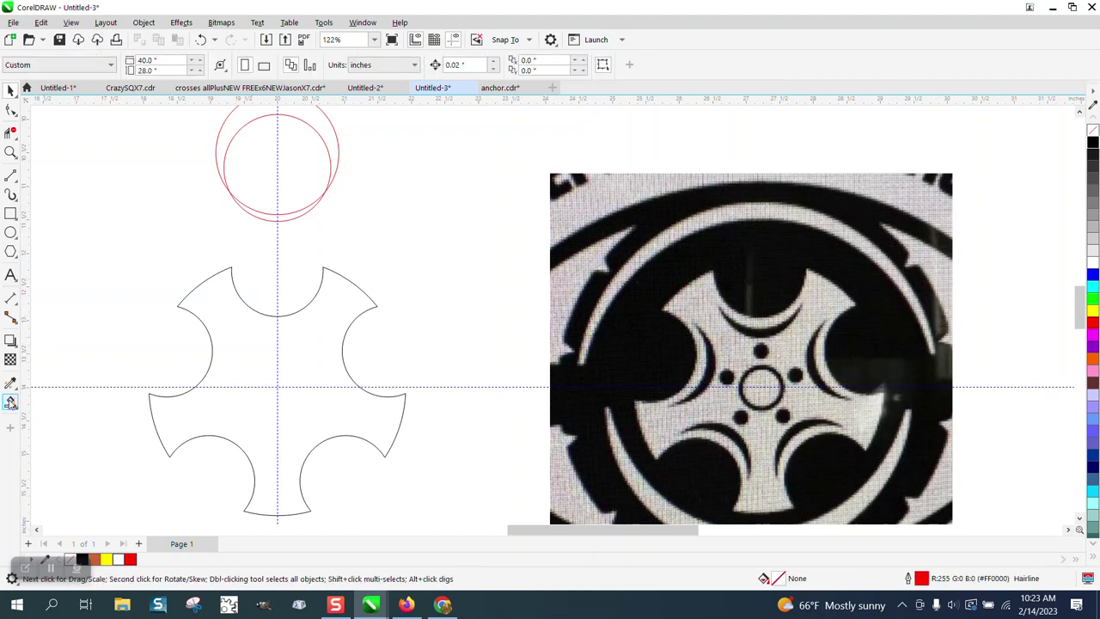
- Refill a thinner crescent, centre it with P, and place it under the top notch at Y -12.946
click(11, 402)
click(284, 217)
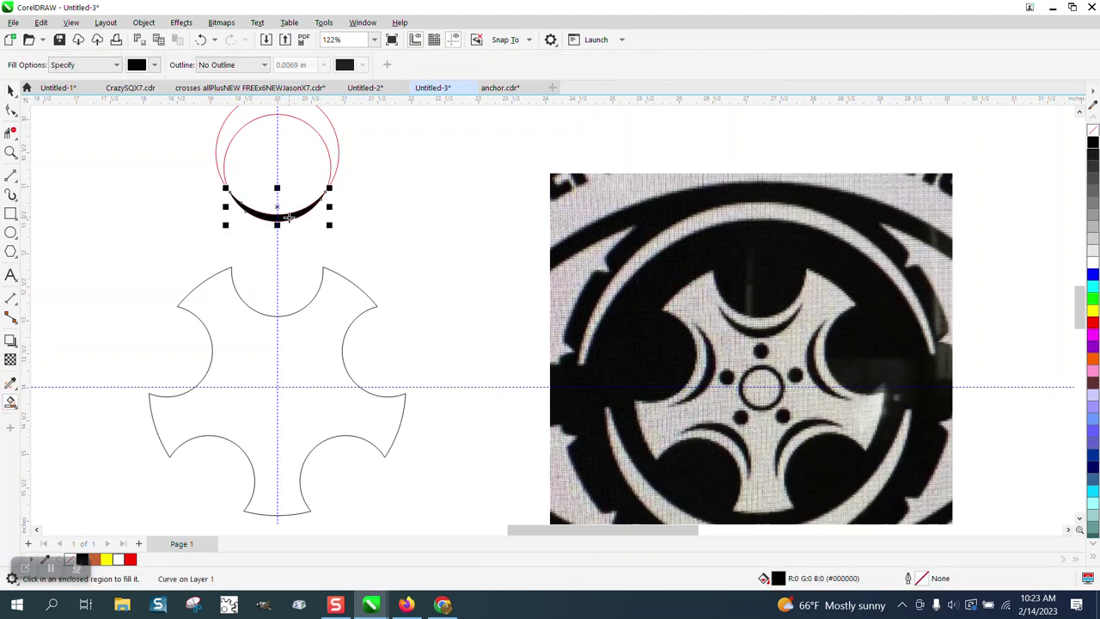
click(289, 217)
key(p)
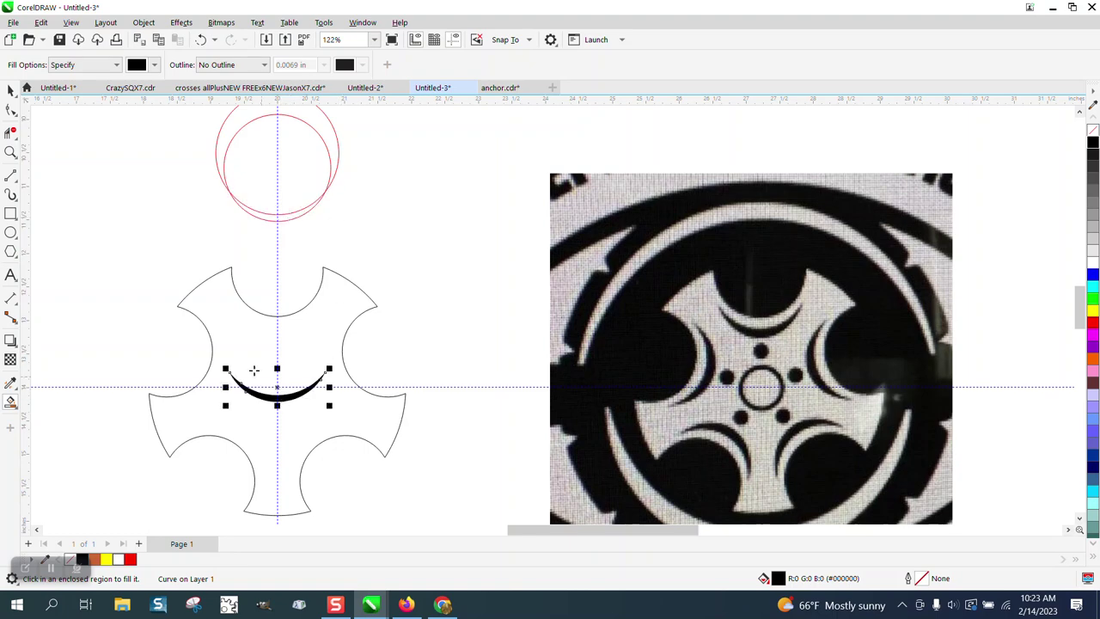
key(space)
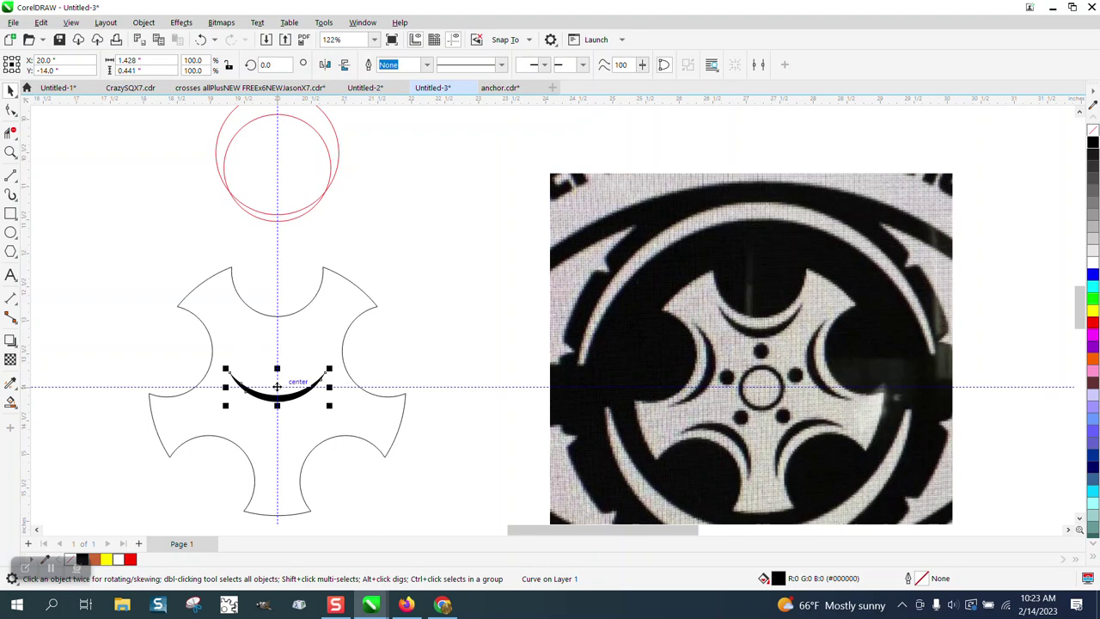
drag(278, 386, 279, 320)
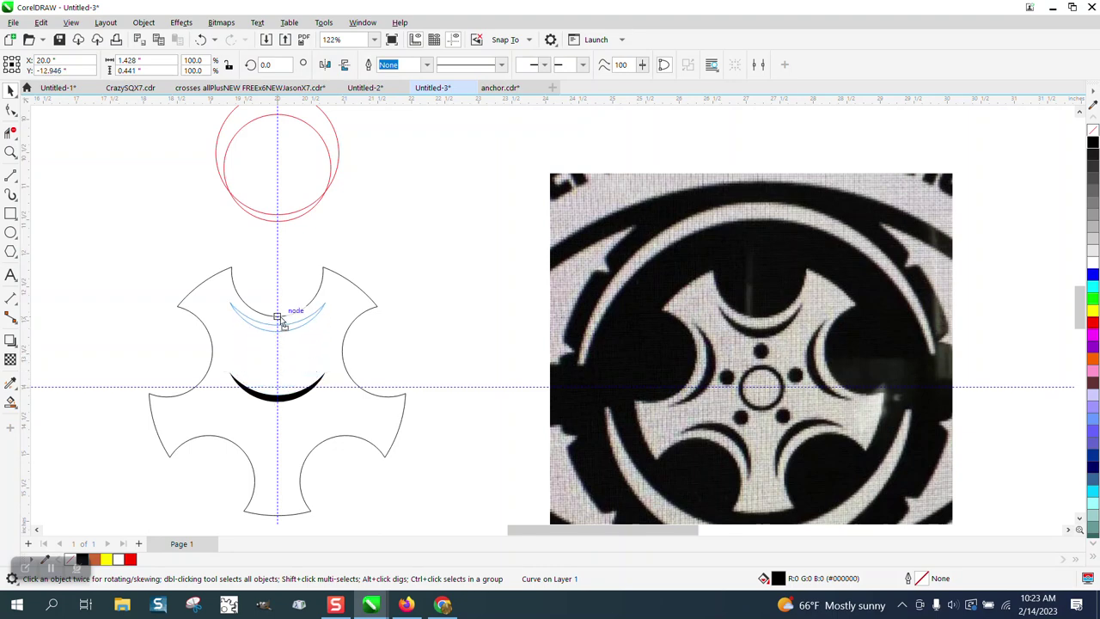
drag(280, 320, 279, 320)
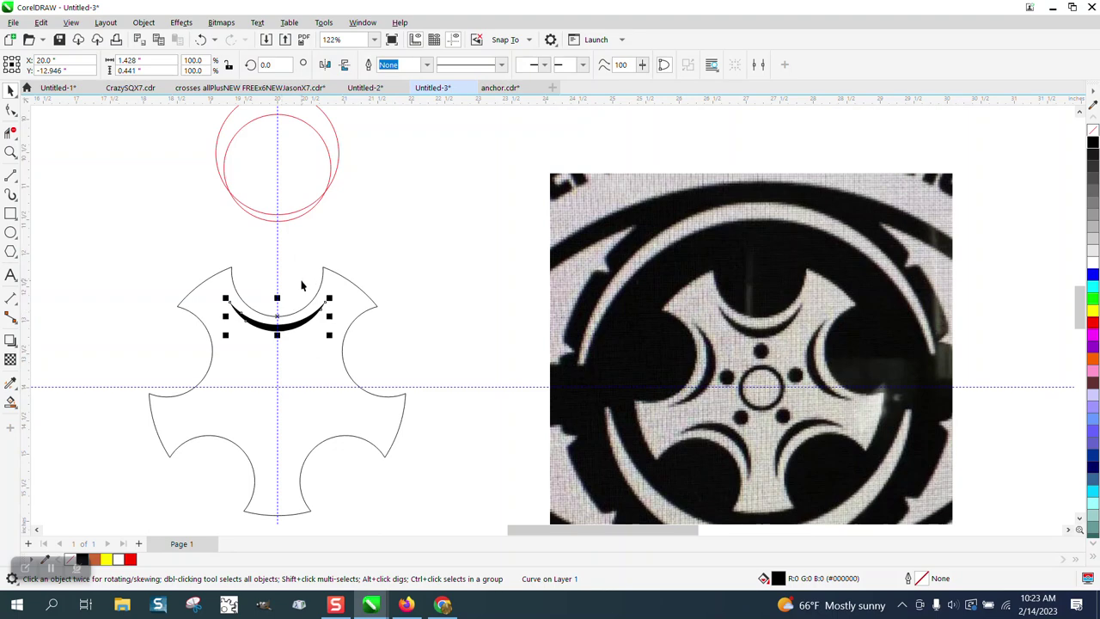
- Copy the black crescent at 72° and 144° around the hub, then repeat to fill all five notches
click(281, 317)
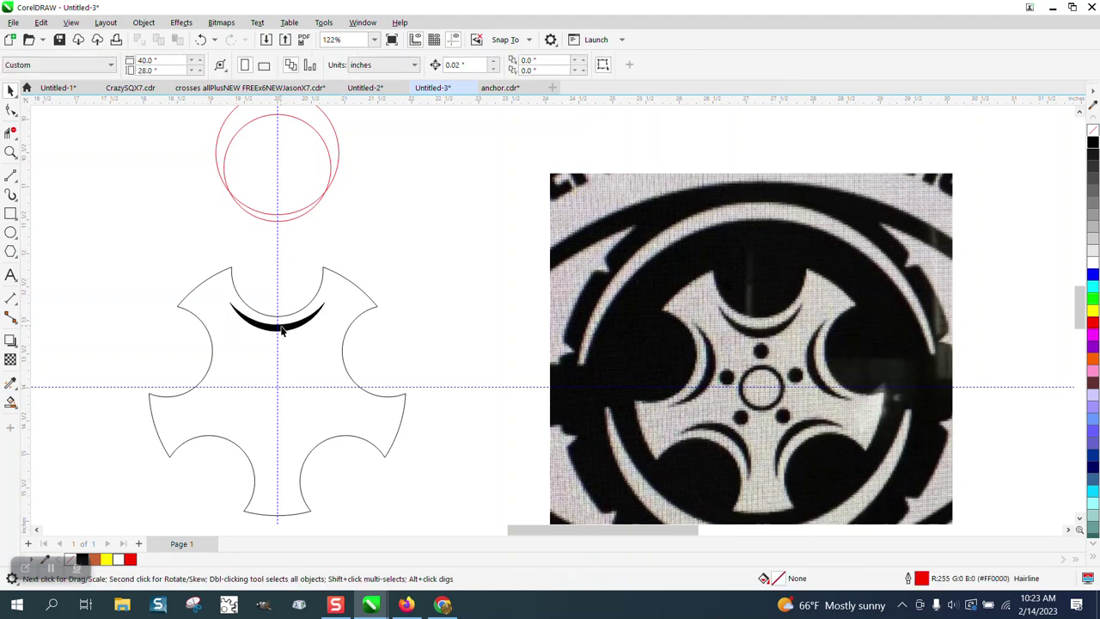
click(281, 330)
click(281, 329)
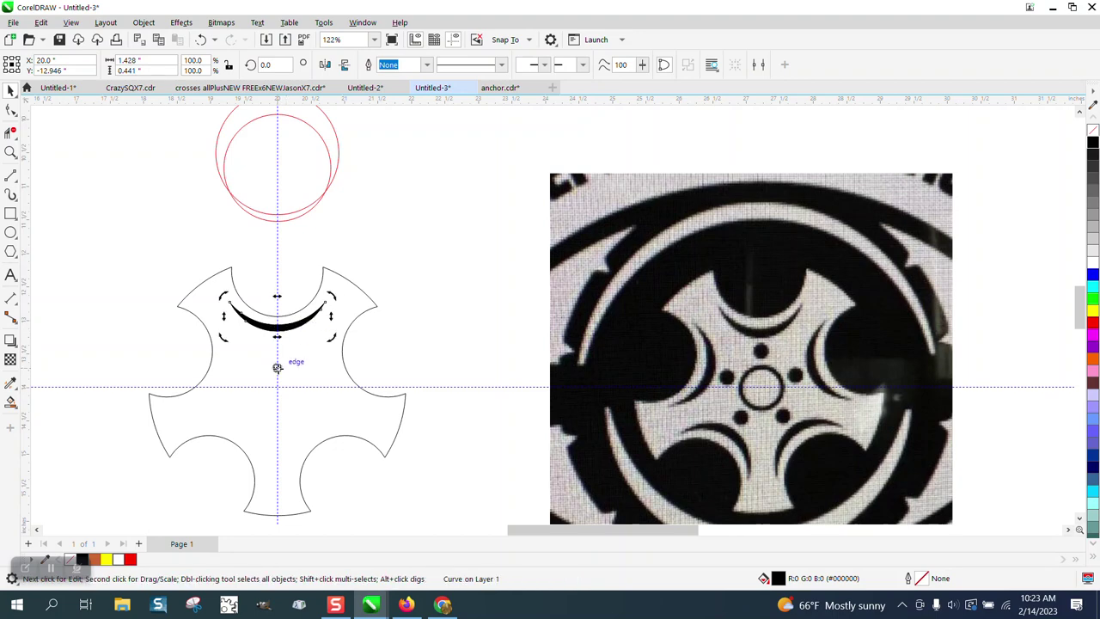
click(287, 327)
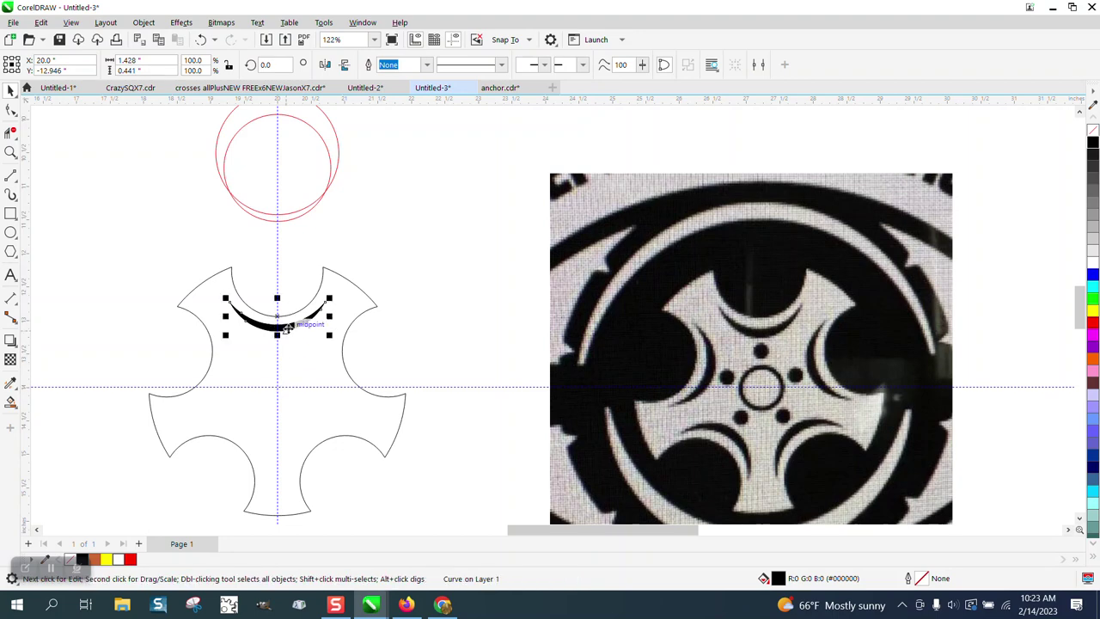
click(288, 327)
click(266, 65)
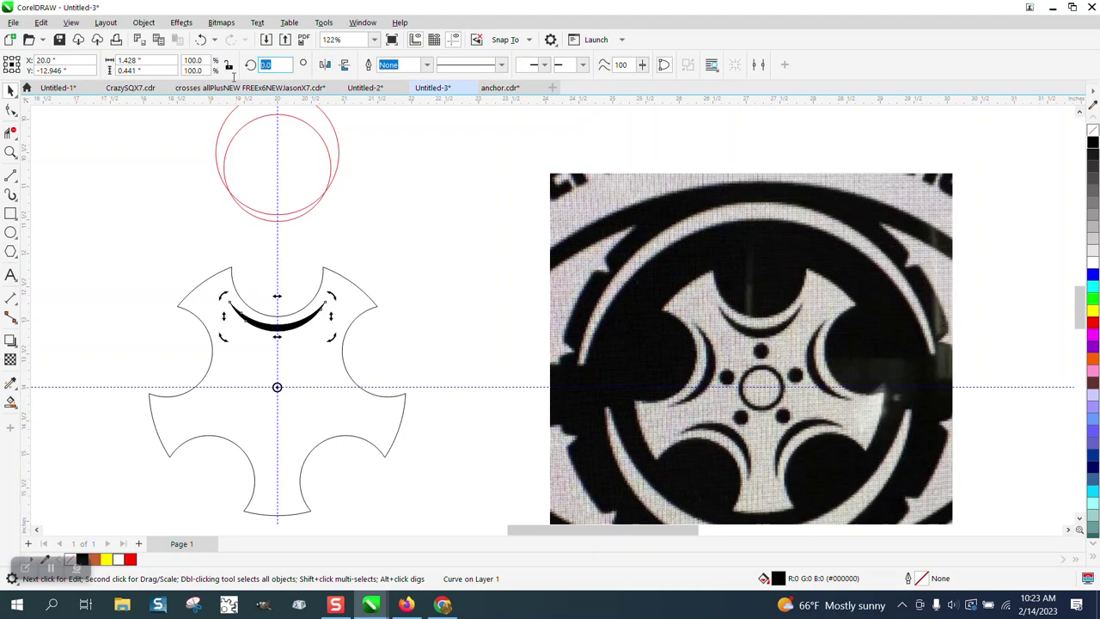
text(72)
key(Return)
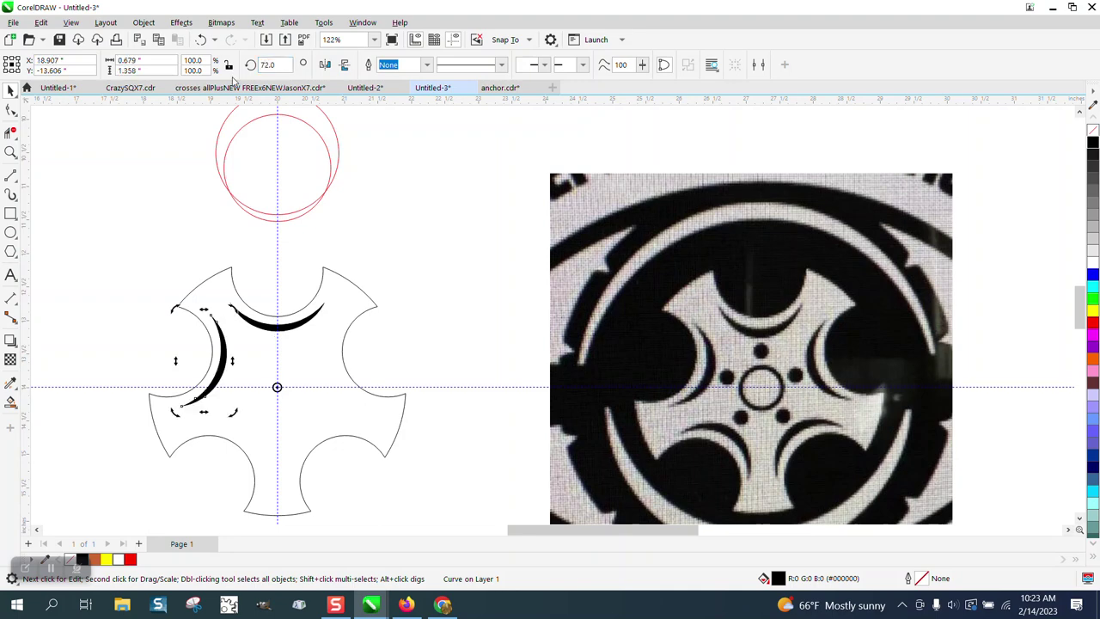
click(273, 64)
text(144)
key(Return)
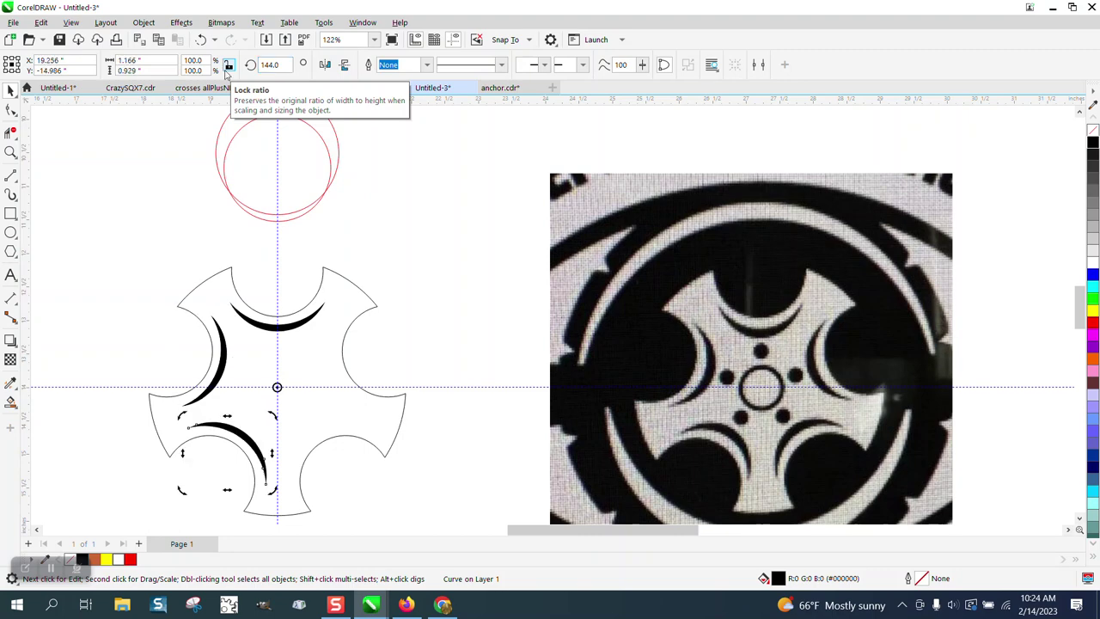
key(ctrl+r)
key(ctrl+r)
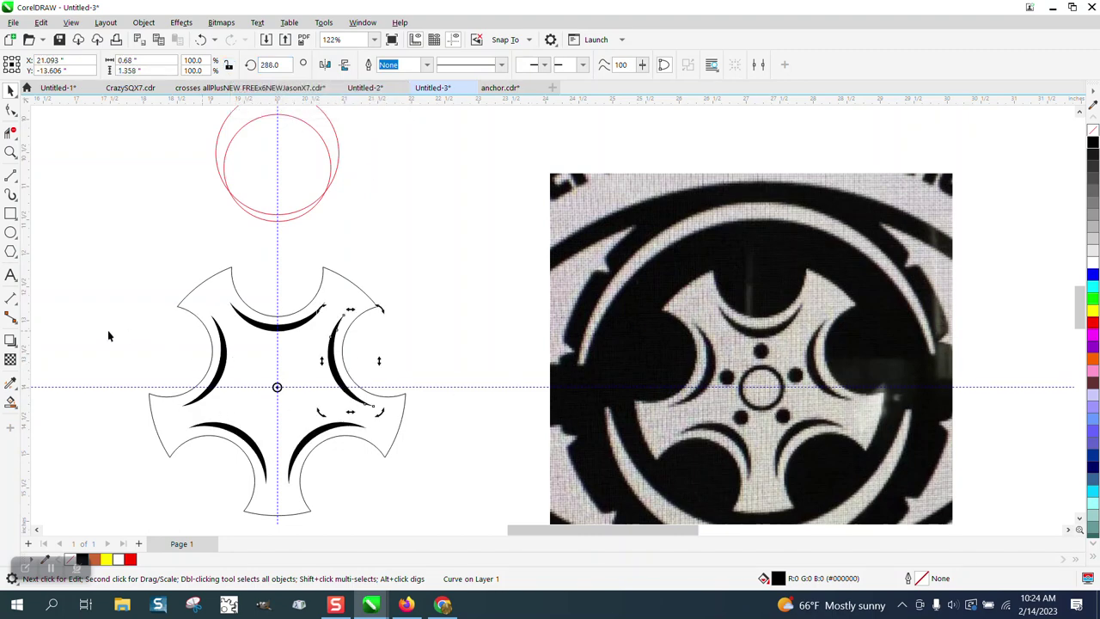
- Draw a small circle and centre it on the page with P
click(11, 232)
drag(182, 232, 147, 271)
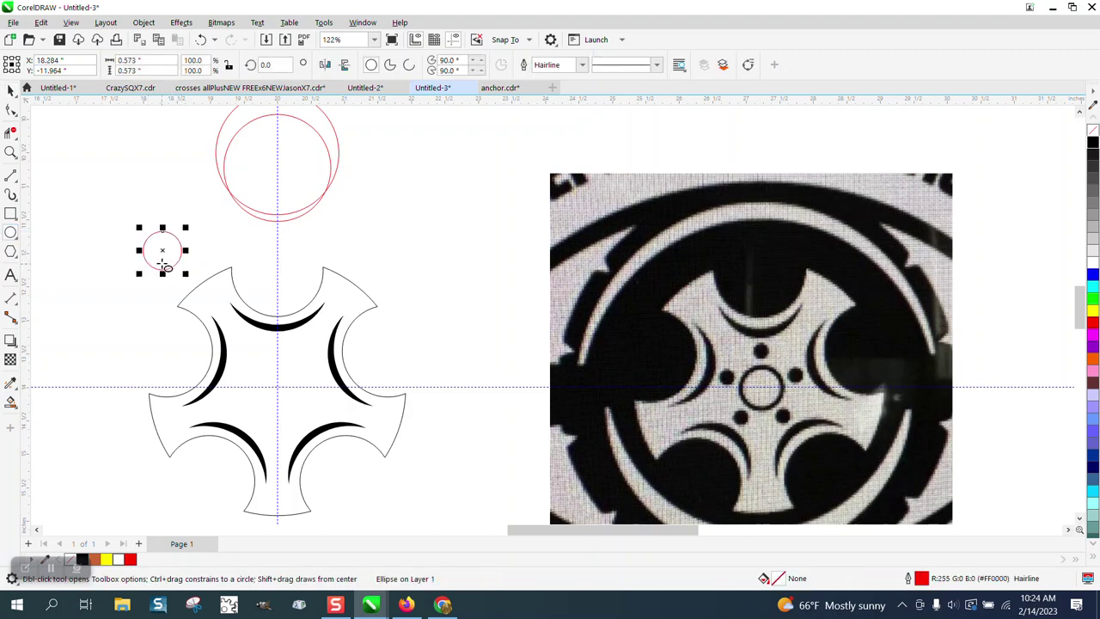
key(space)
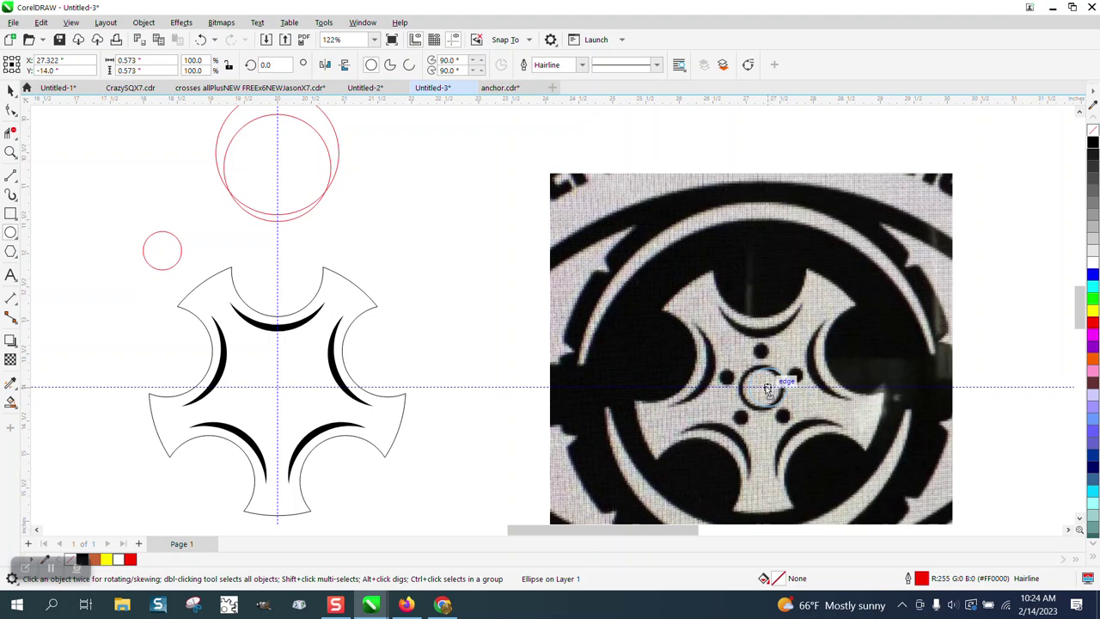
key(p)
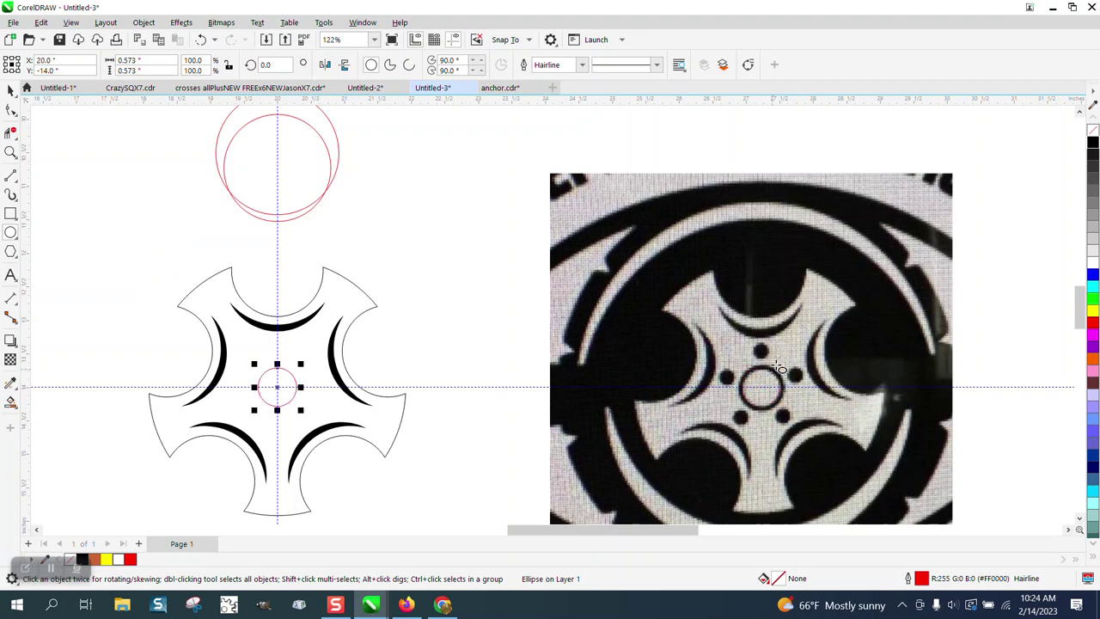
- Give the small circle a 0.0625 in black outline and no fill
click(580, 67)
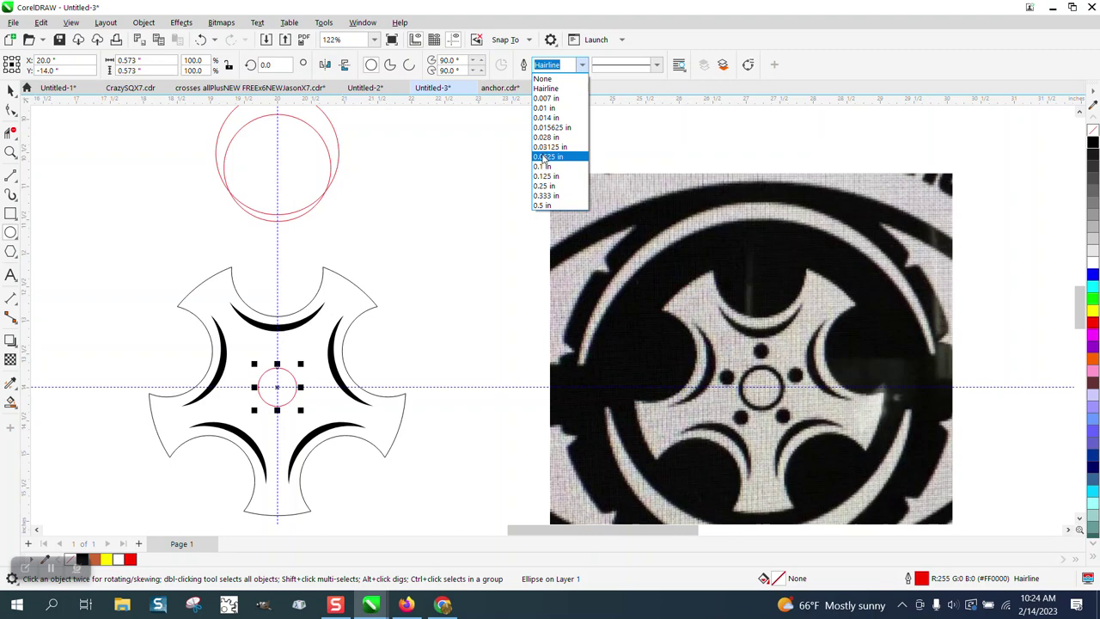
click(543, 158)
click(1090, 145)
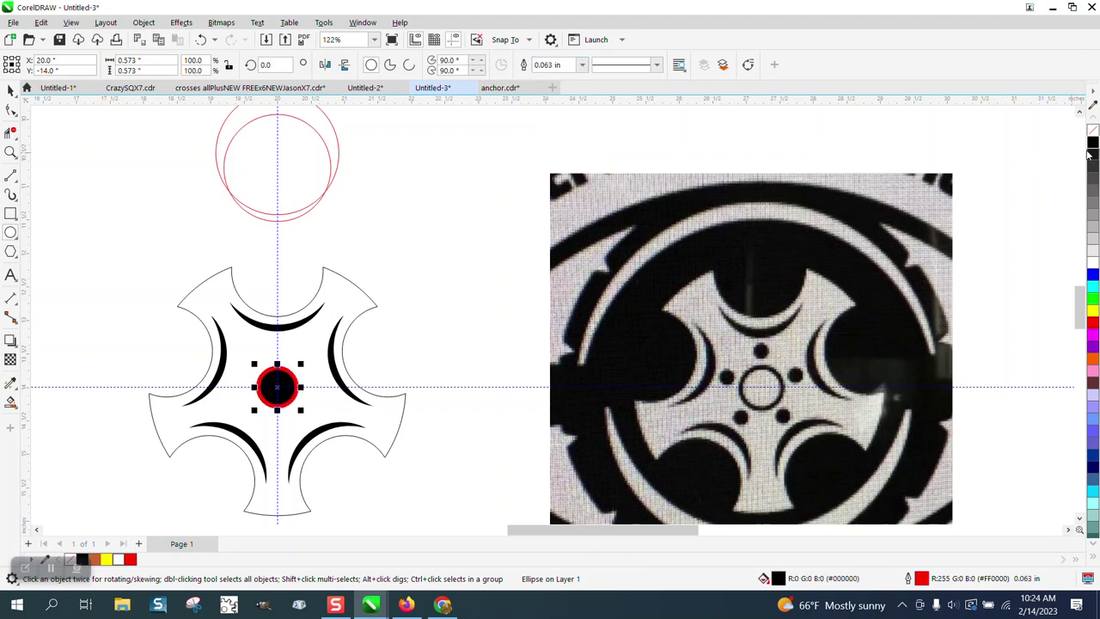
click(1092, 130)
right_click(1093, 143)
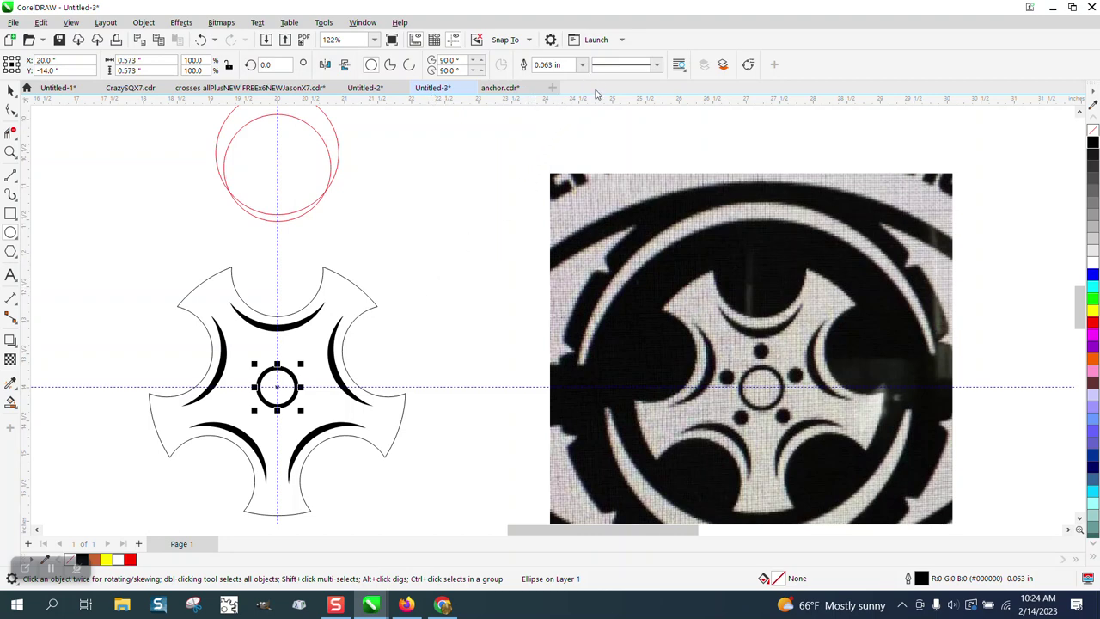
key(F12)
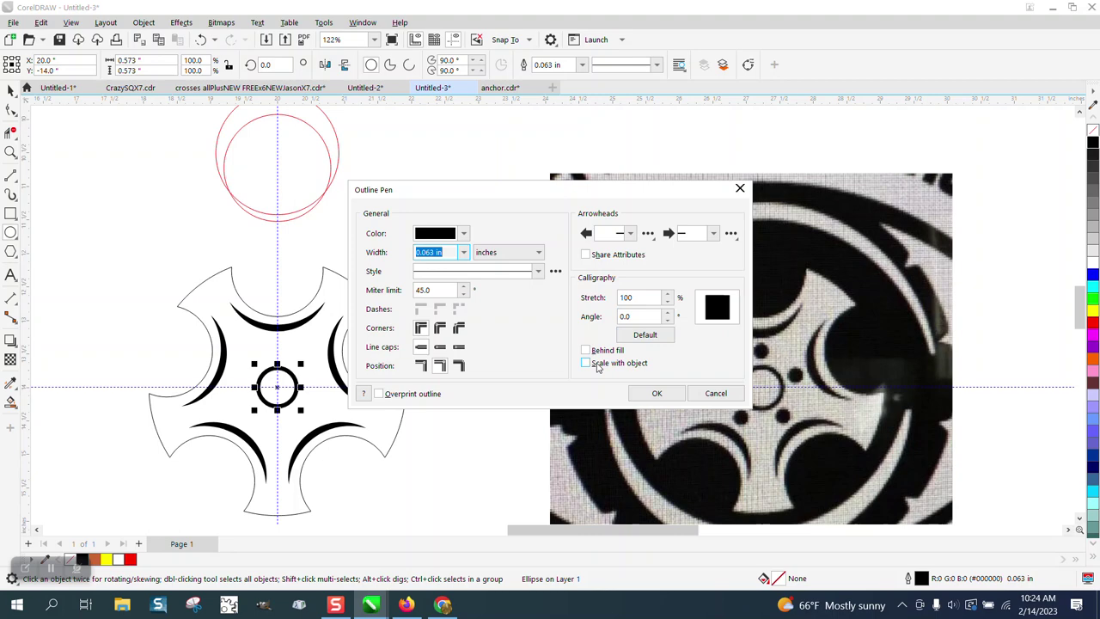
click(716, 394)
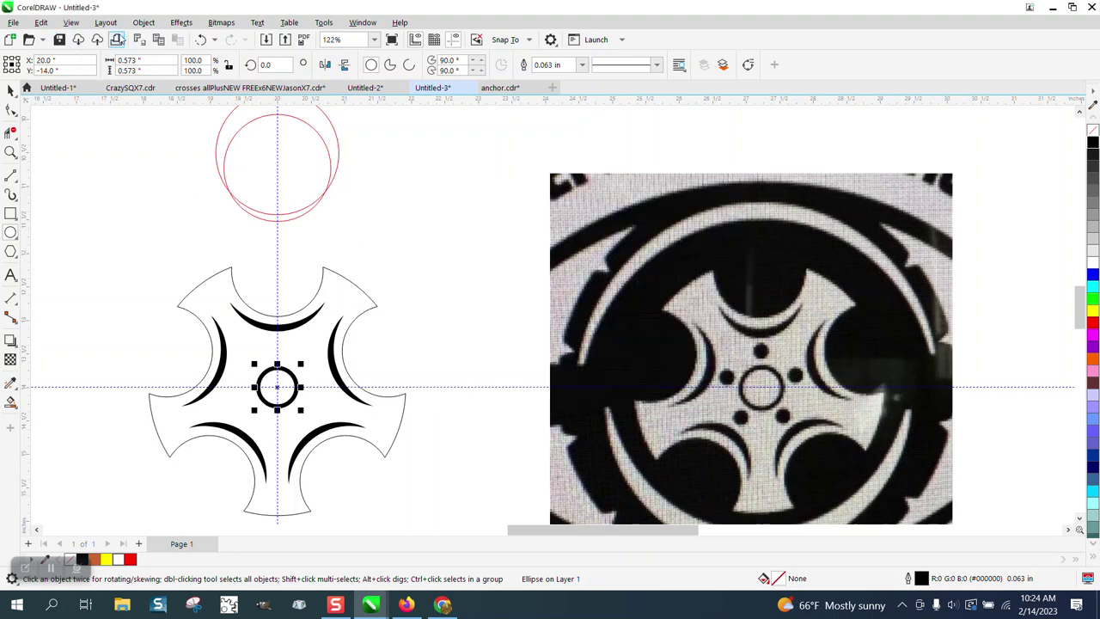
- Open the object commands list and close it without choosing anything
click(144, 23)
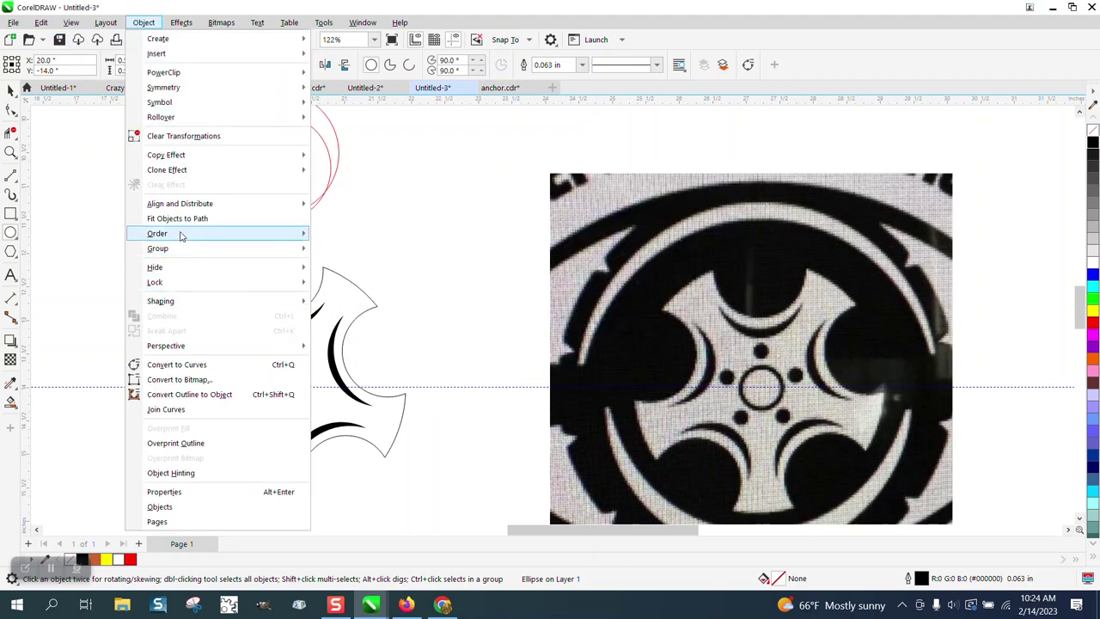
mouse_move(183, 235)
click(424, 209)
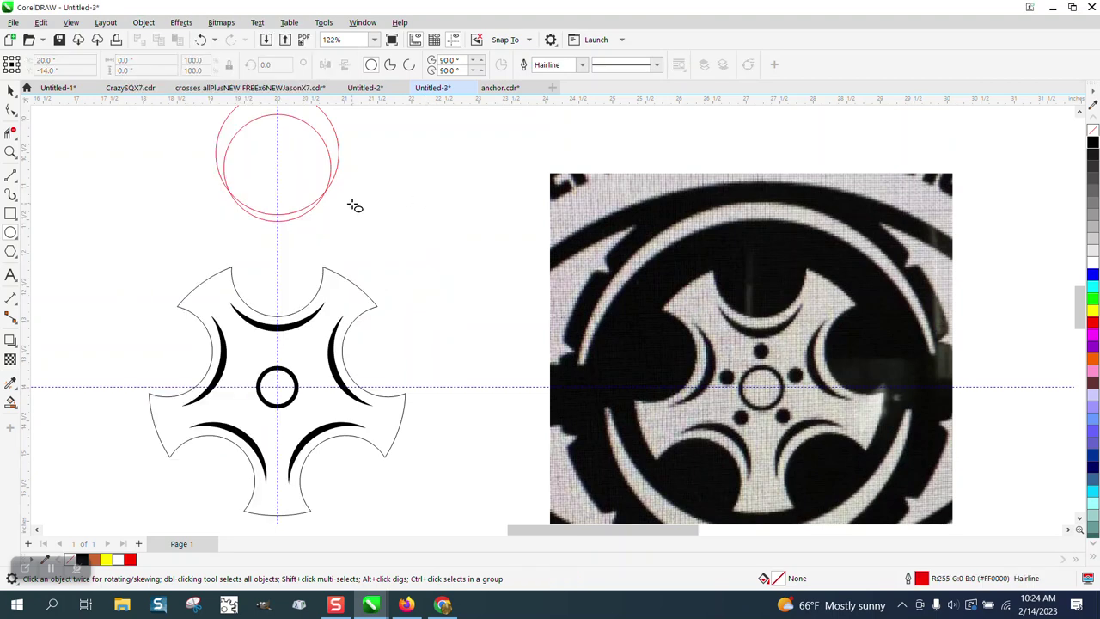
click(10, 214)
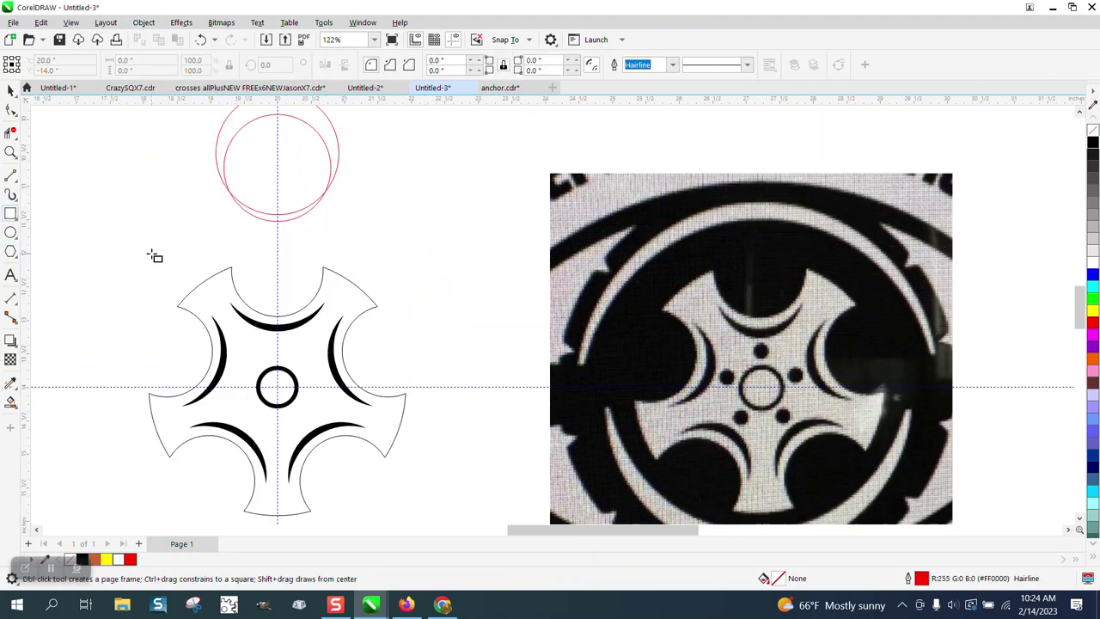
- Draw a small dot circle on the vertical guide
click(11, 232)
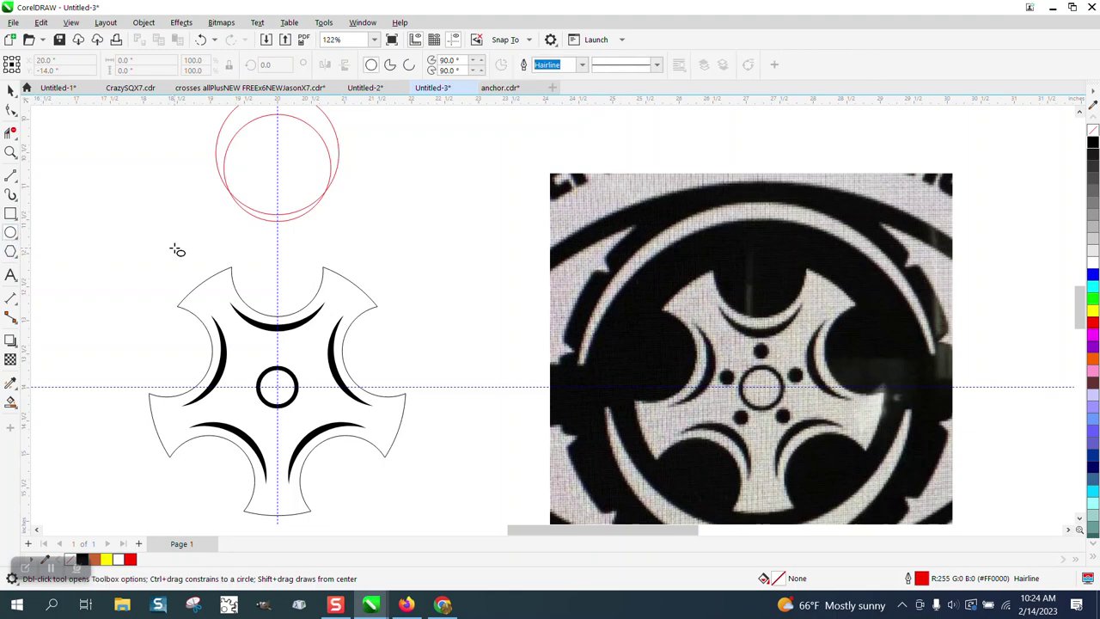
drag(277, 248, 275, 253)
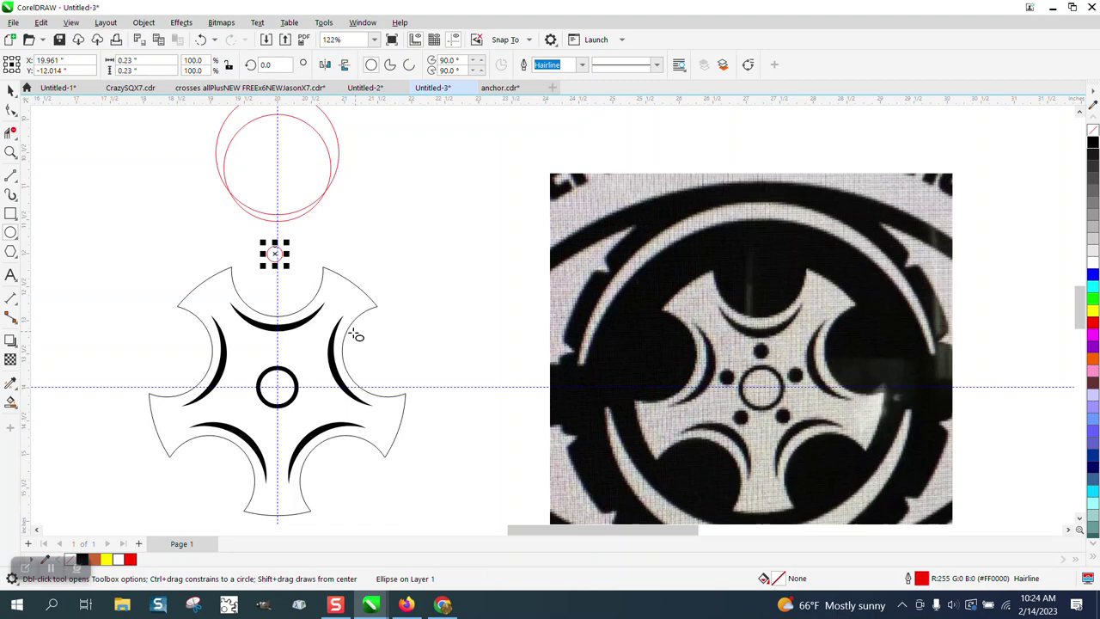
click(10, 90)
- Set the centre ring's outline to scale with the object
click(482, 207)
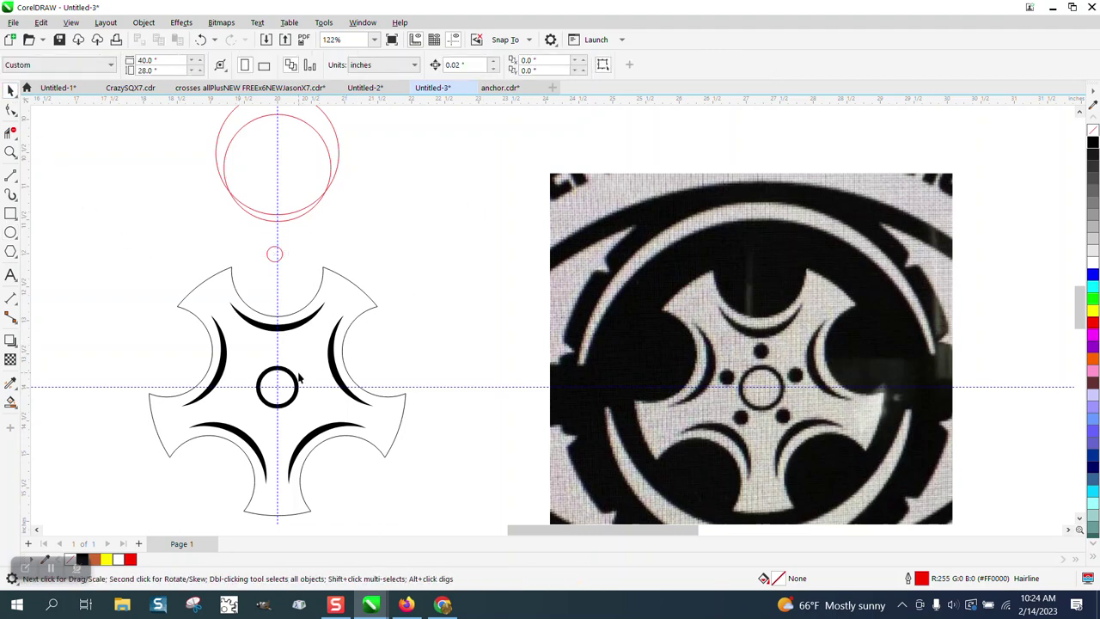
click(296, 381)
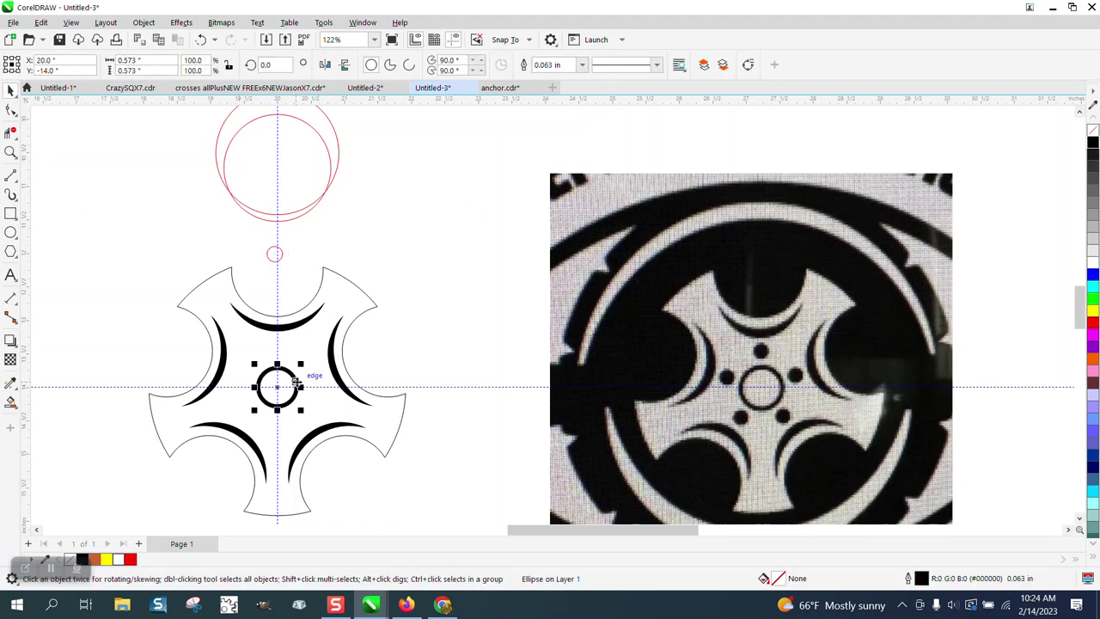
key(F12)
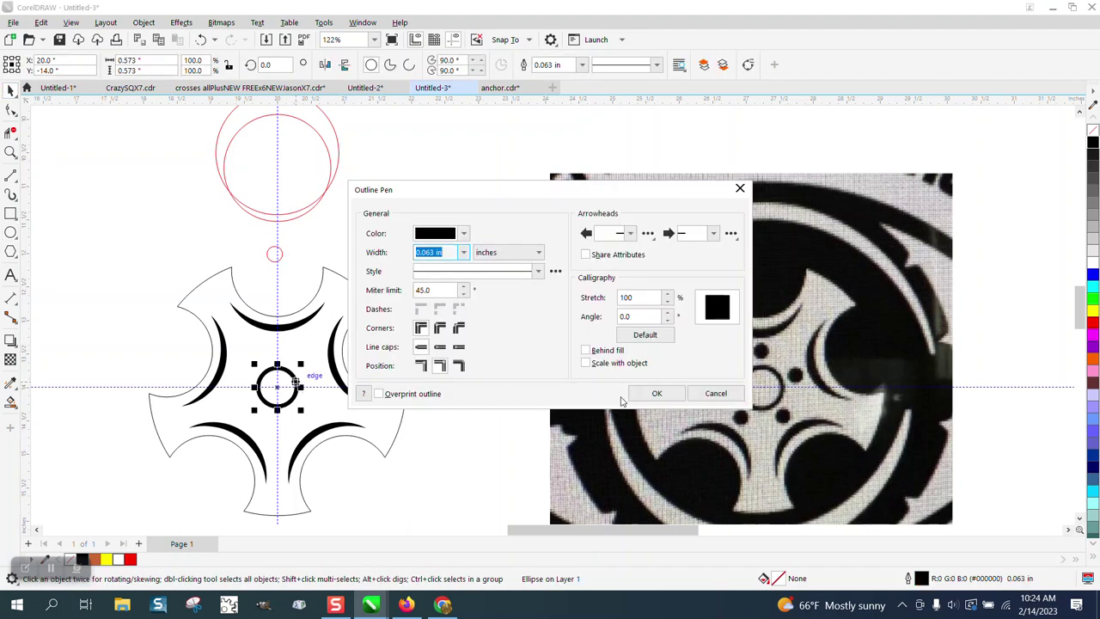
click(587, 363)
click(657, 393)
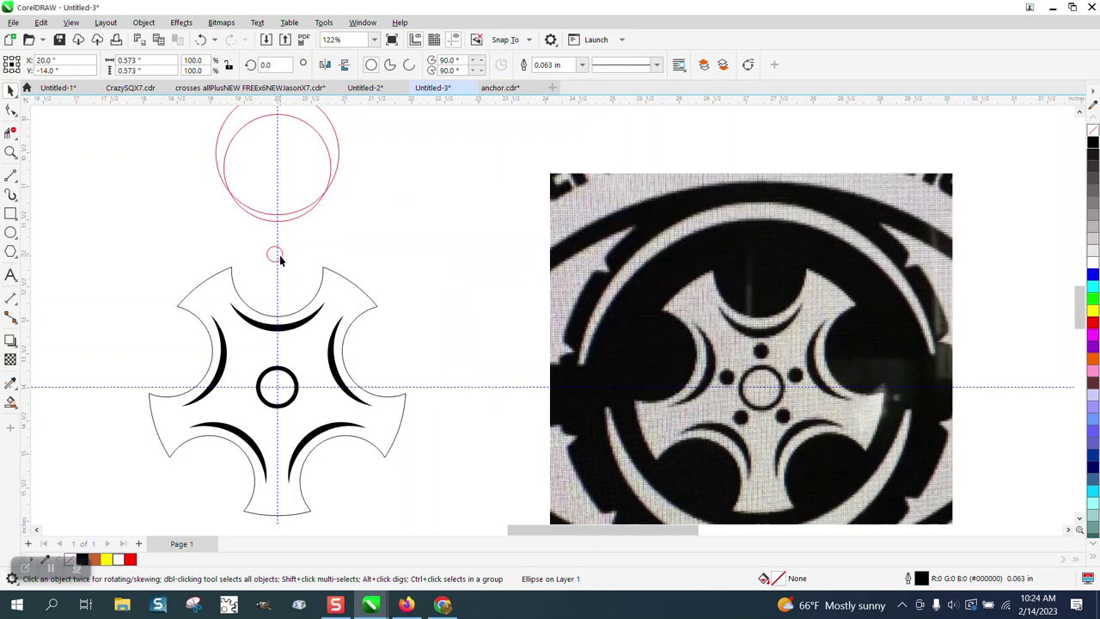
- Make the dot solid black with no outline above the ring, rotating about the ring's centre
drag(279, 255, 277, 351)
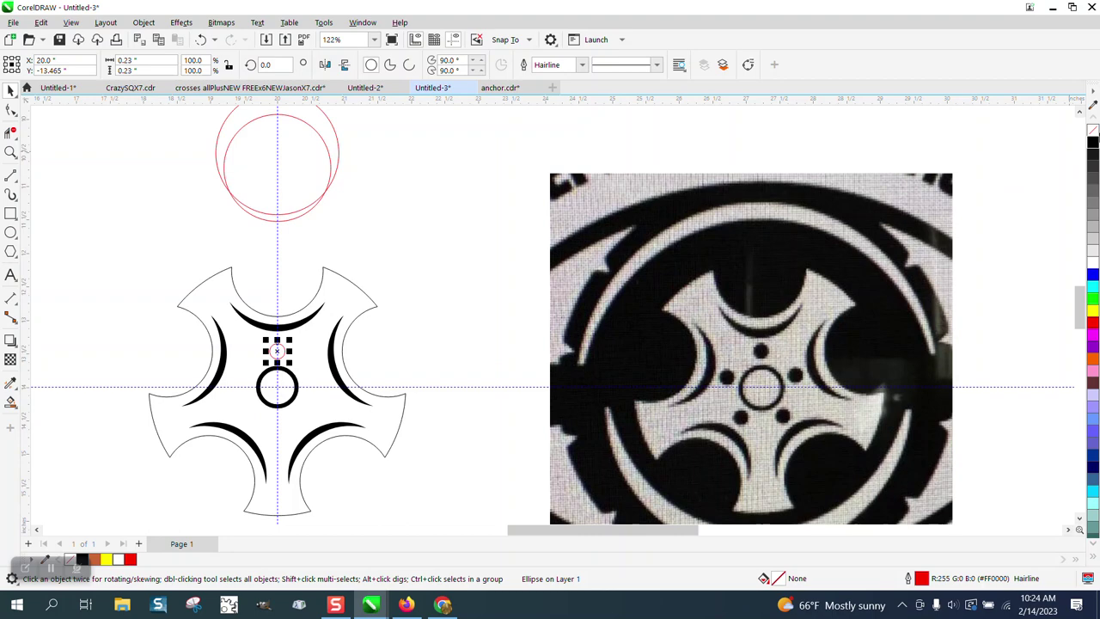
click(1093, 142)
right_click(1093, 130)
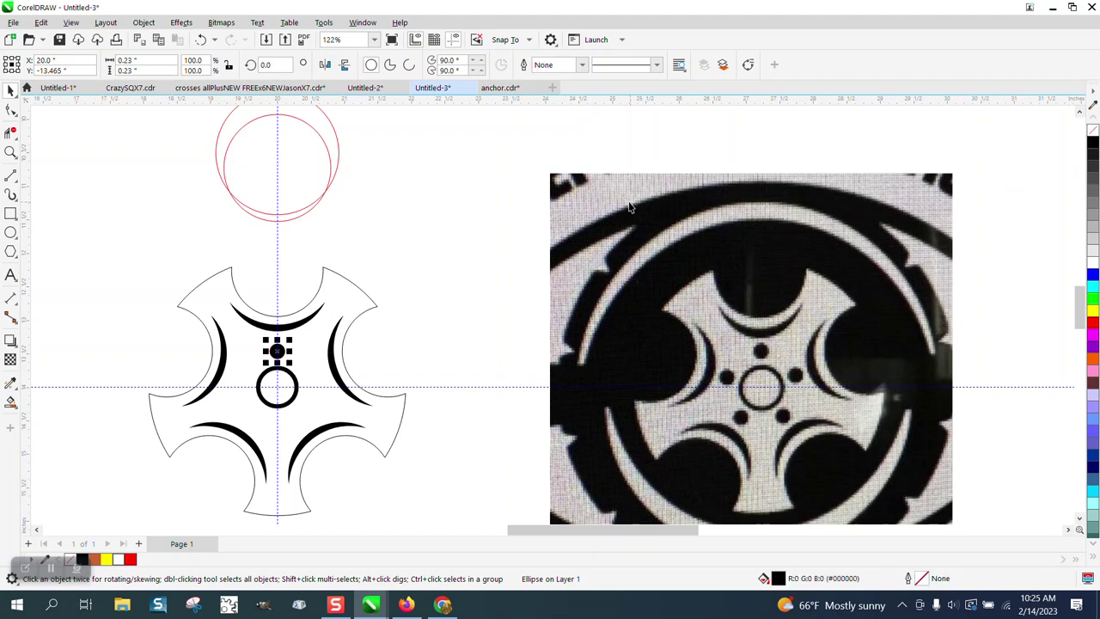
click(467, 234)
click(279, 352)
drag(282, 353, 281, 350)
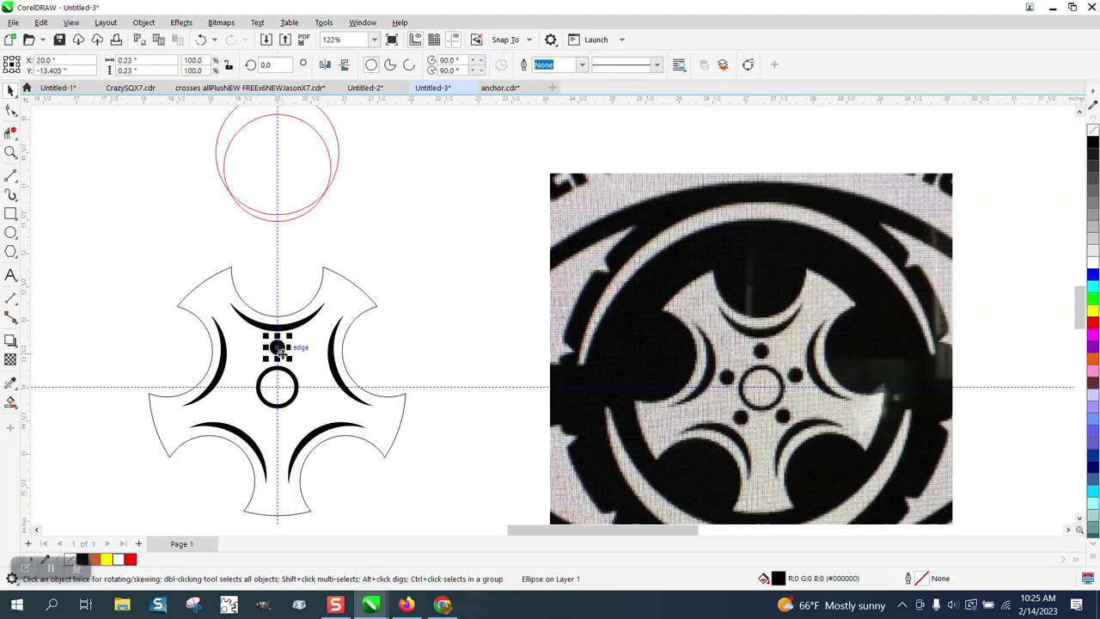
click(278, 347)
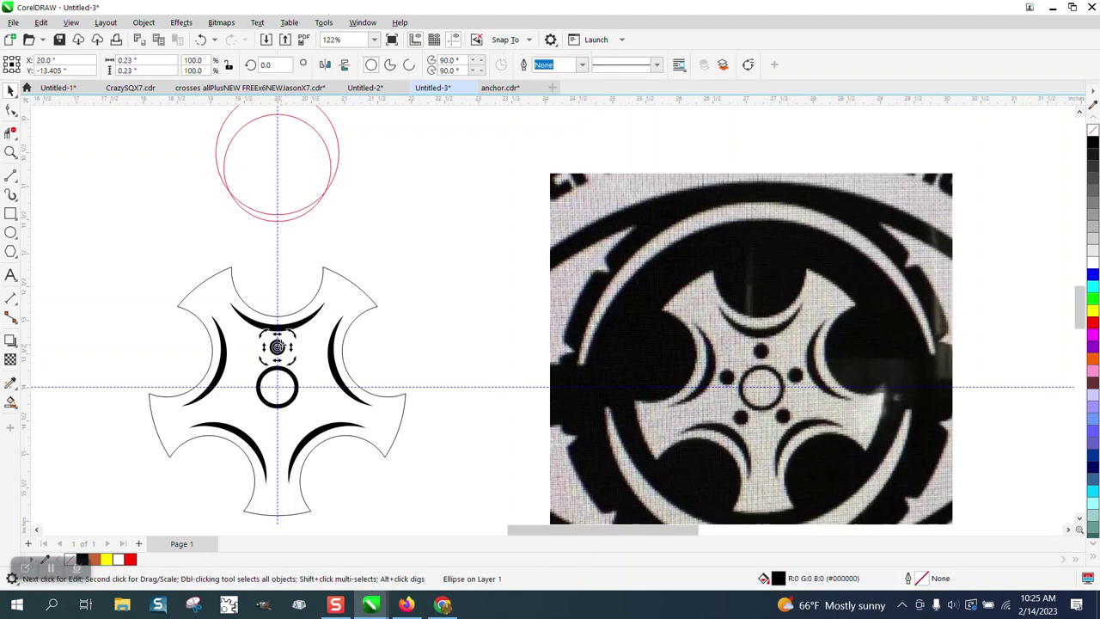
drag(277, 346, 276, 381)
- Select the small black dot and move its rotation centre onto the centre ring's centre
click(276, 346)
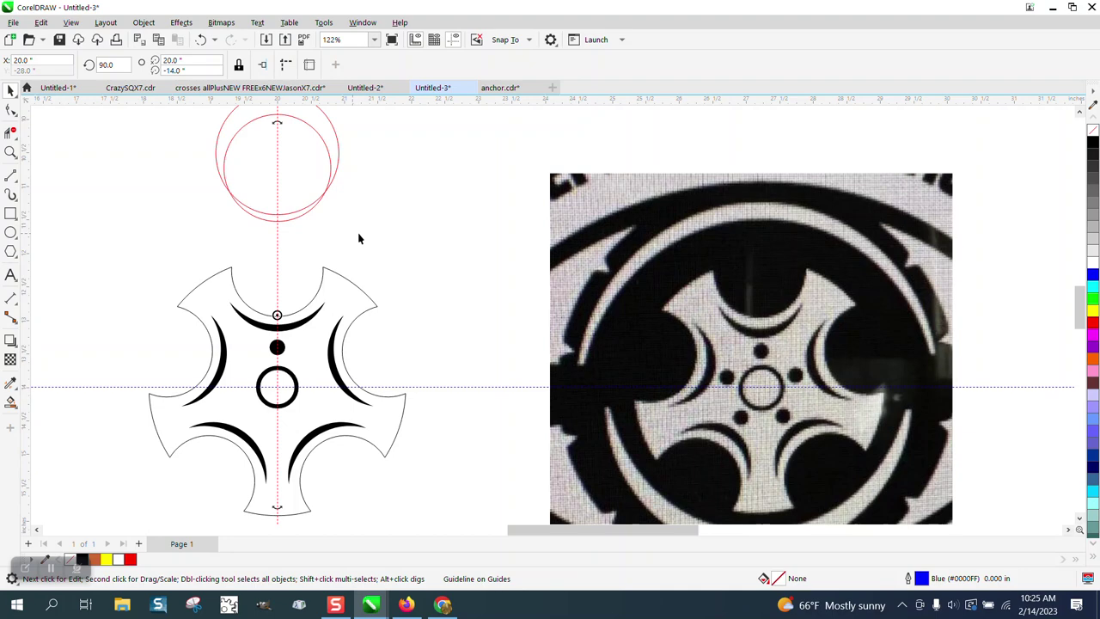
click(315, 330)
click(278, 346)
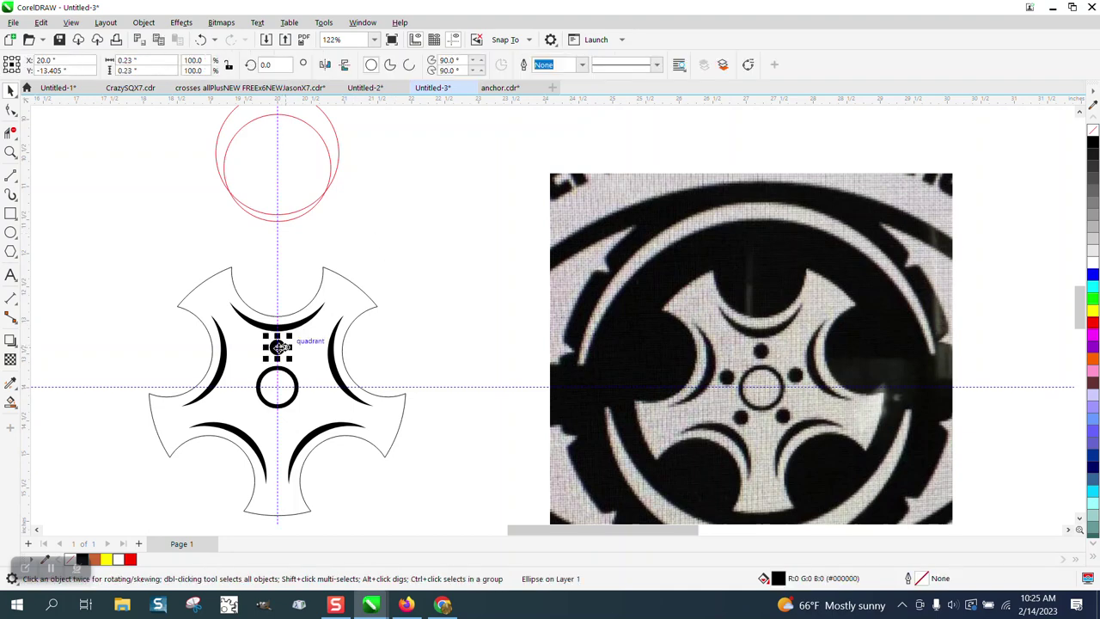
click(278, 347)
drag(277, 382, 281, 386)
click(281, 347)
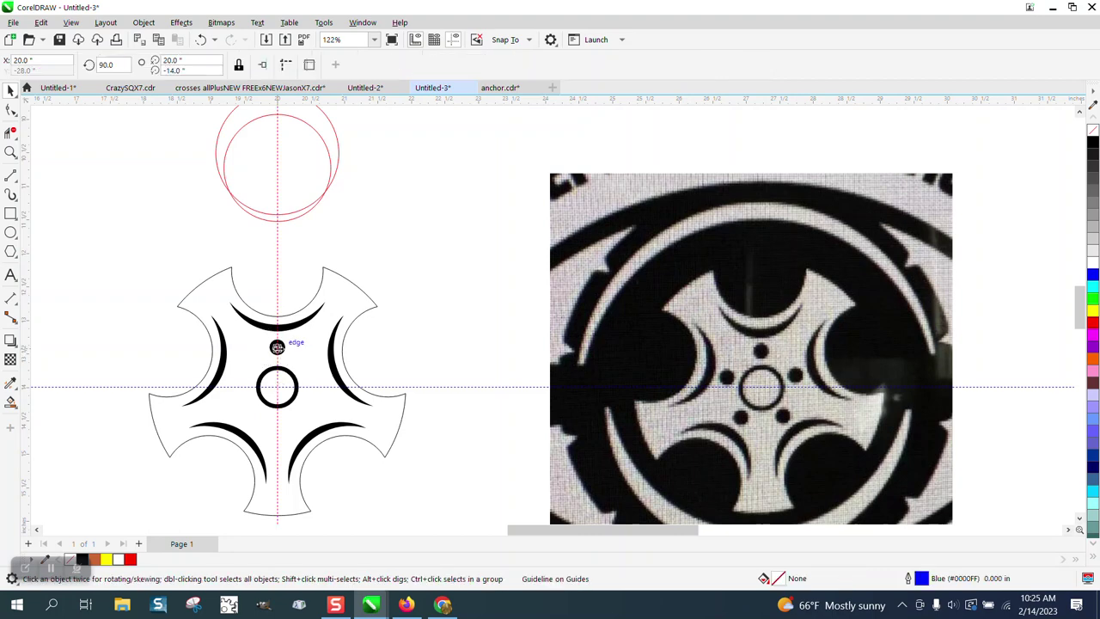
click(281, 346)
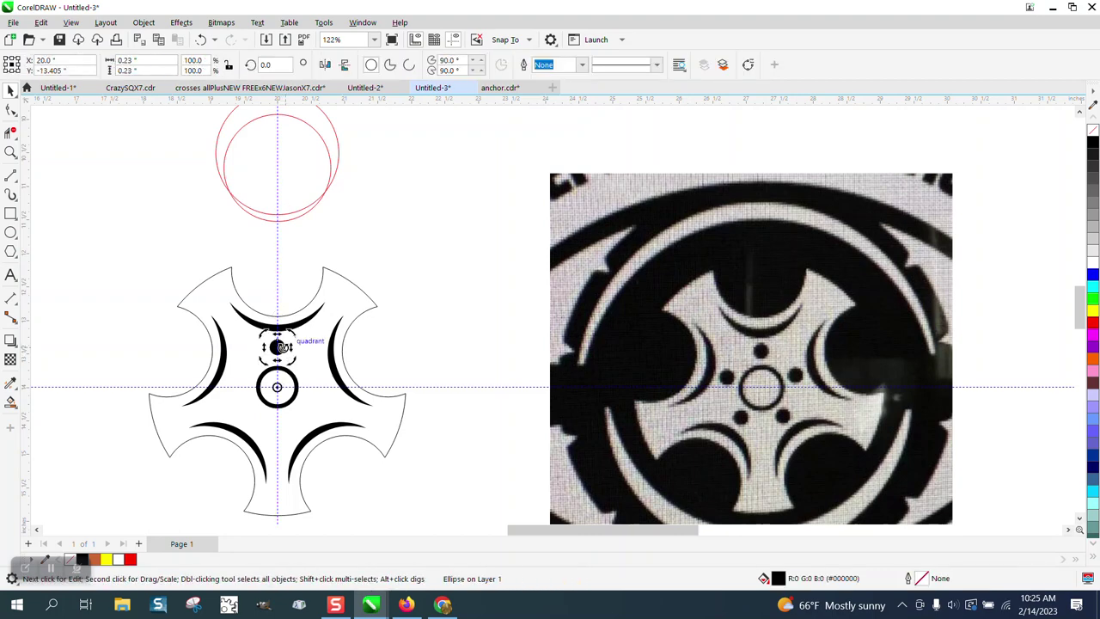
- Rotate copies of the dot to 72, 144 and 216 degrees around the ring, then deselect
click(273, 65)
text(72)
key(Return)
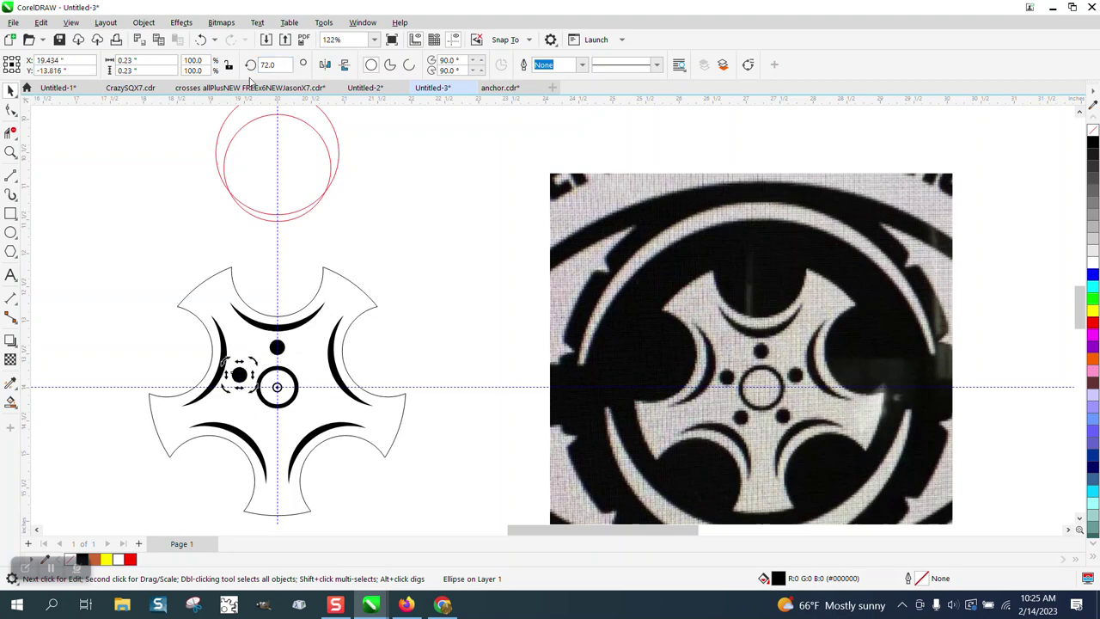
click(283, 64)
text(144)
key(KP_Add)
text(216)
key(KP_Add)
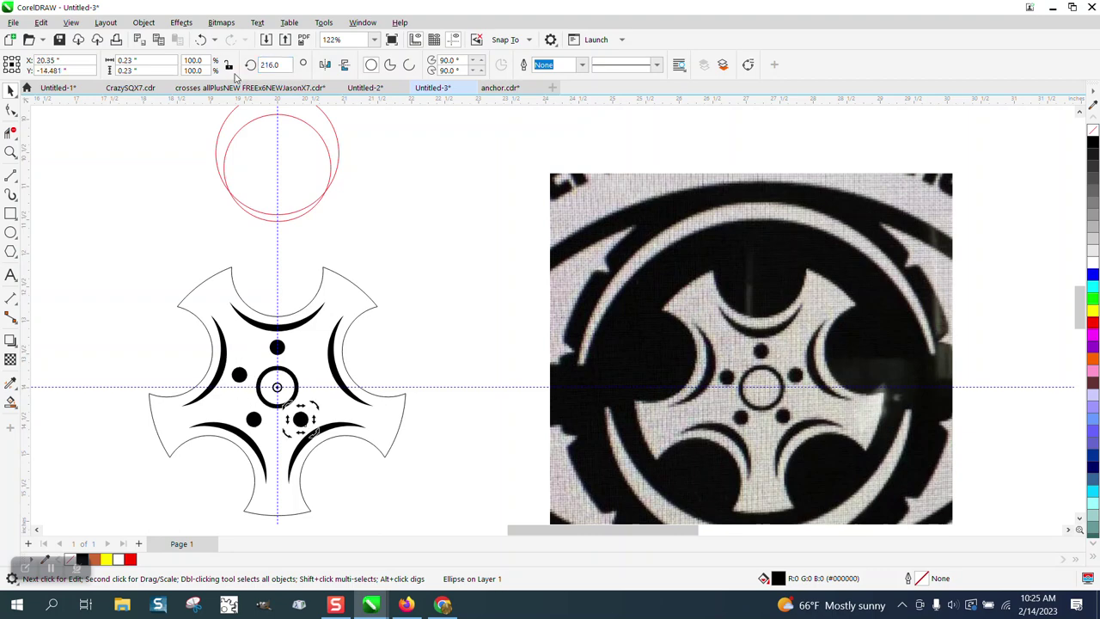
click(449, 238)
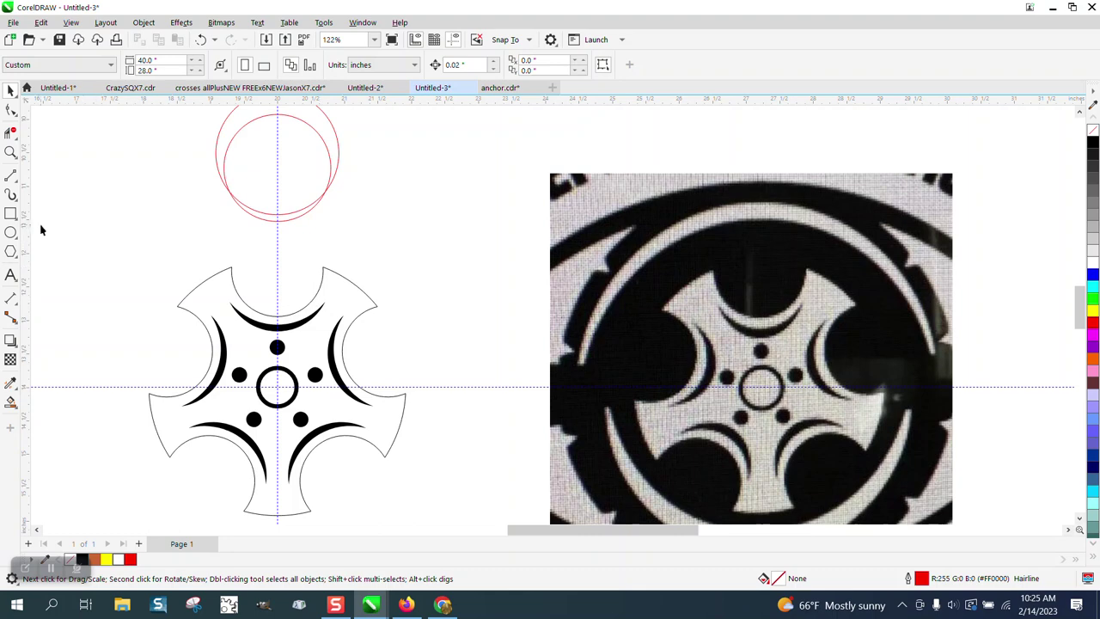
- Draw a square around the emblem, fill it yellow and send it to the back of the page
click(11, 214)
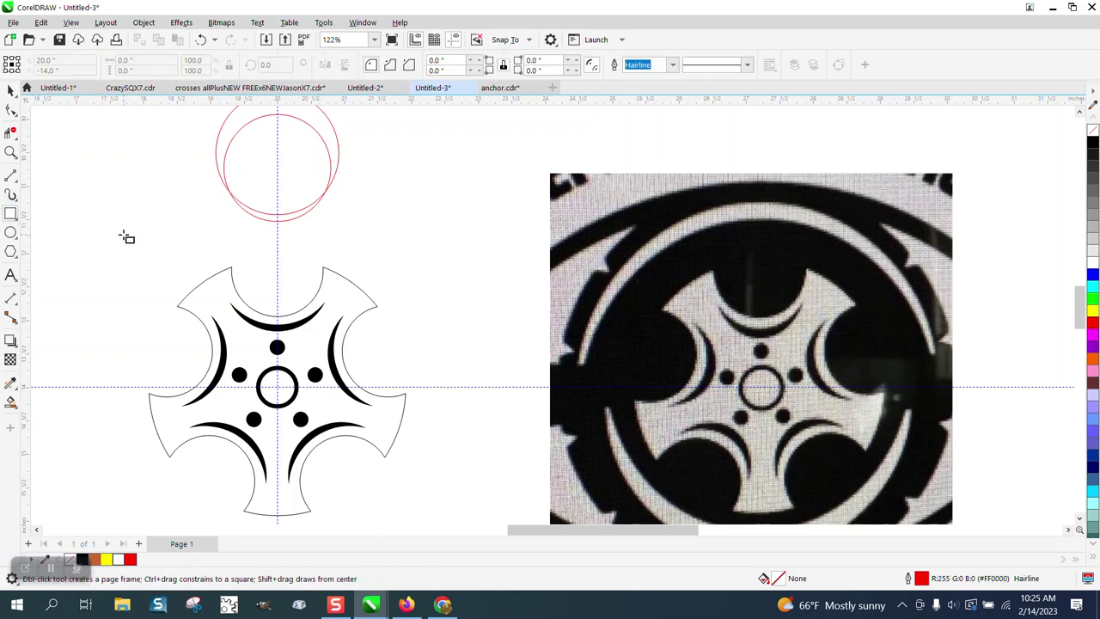
drag(120, 237, 455, 498)
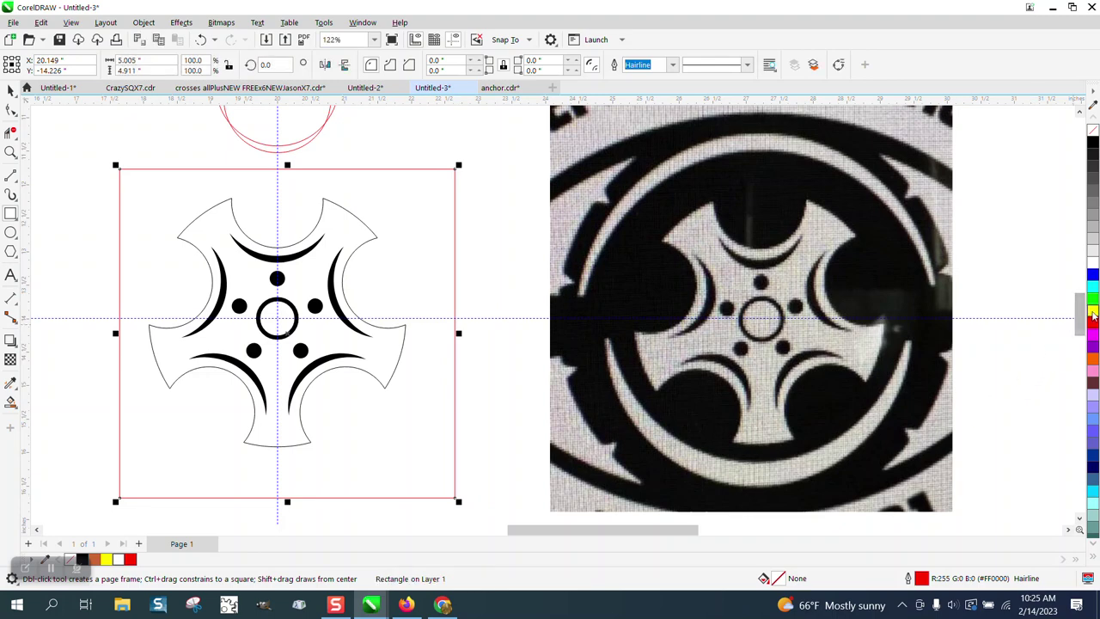
click(1092, 311)
click(144, 23)
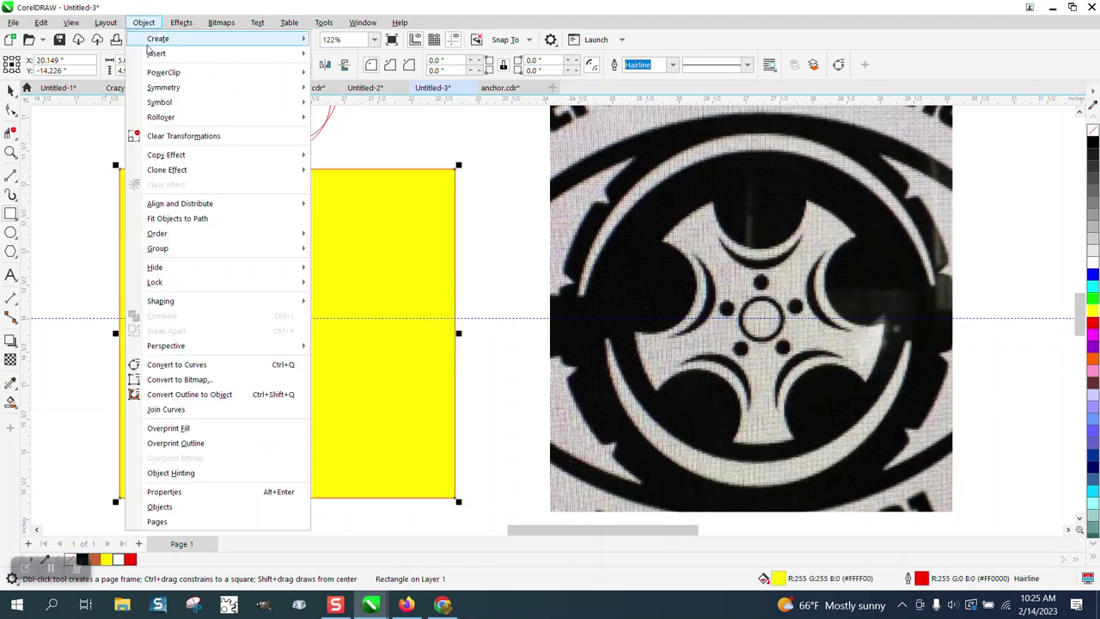
mouse_move(157, 233)
click(357, 247)
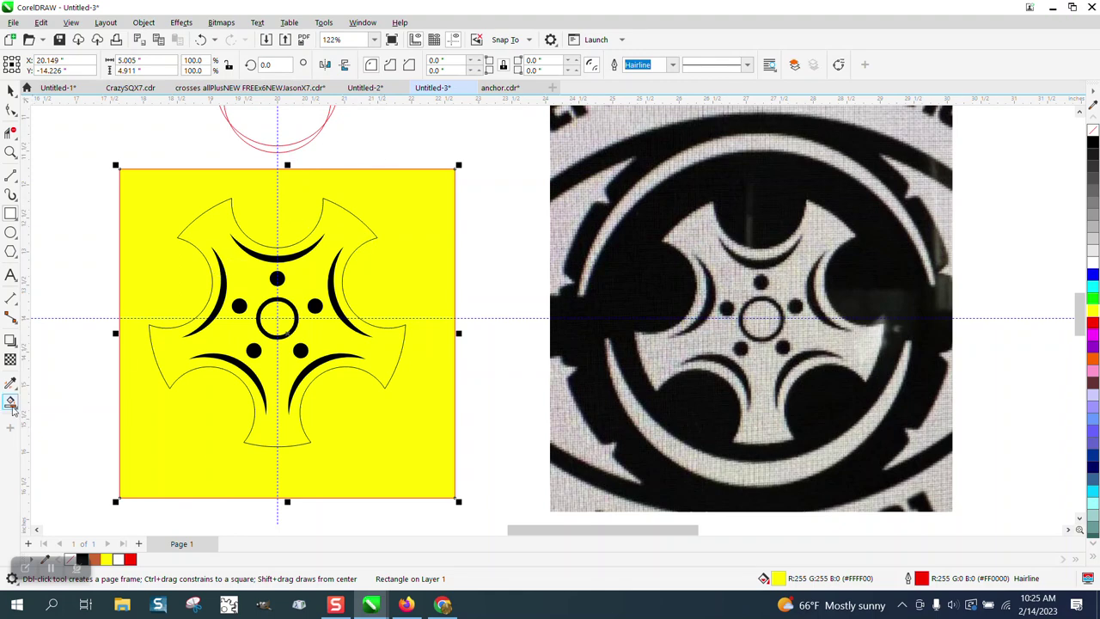
- Smart Fill the hub's enclosed area with white
click(11, 403)
click(155, 65)
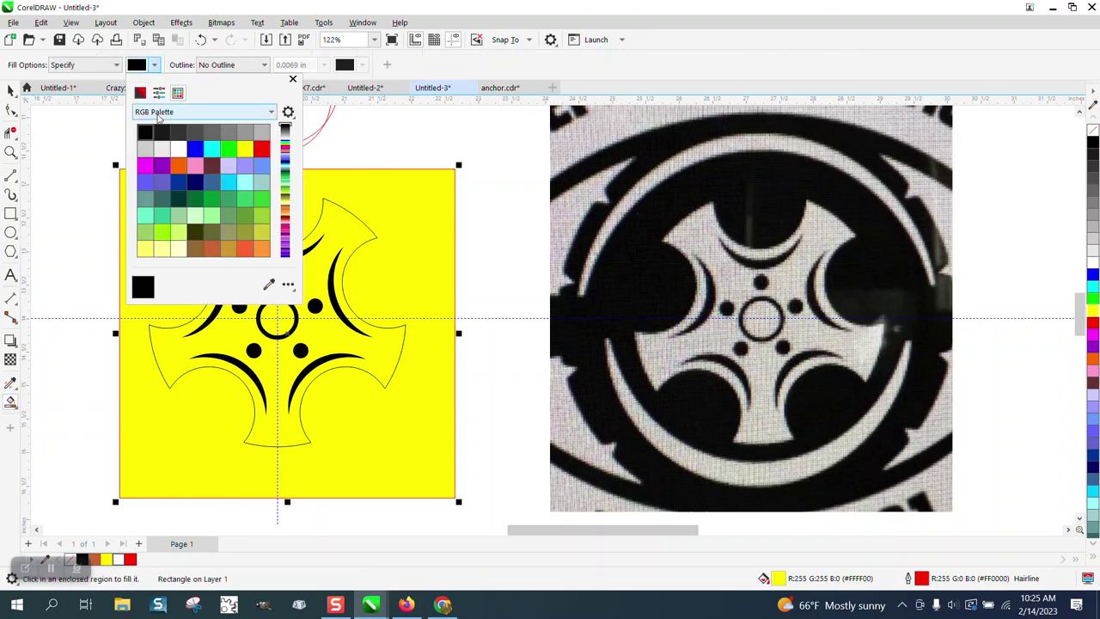
click(177, 149)
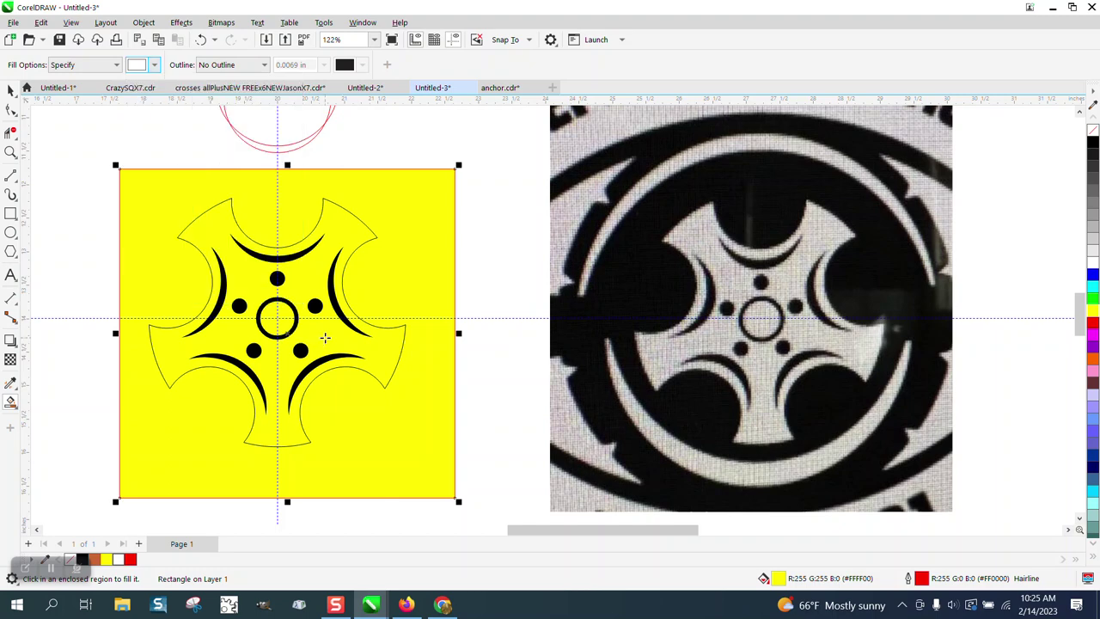
click(324, 337)
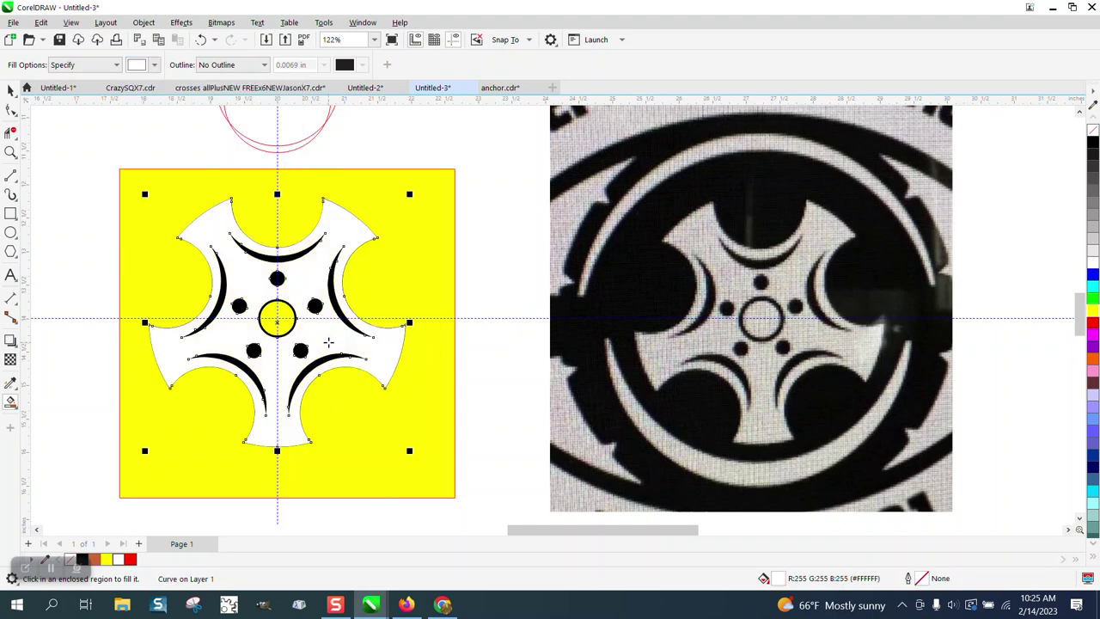
- Fill the inside of the centre ring white and send that centre piece to the back
click(286, 314)
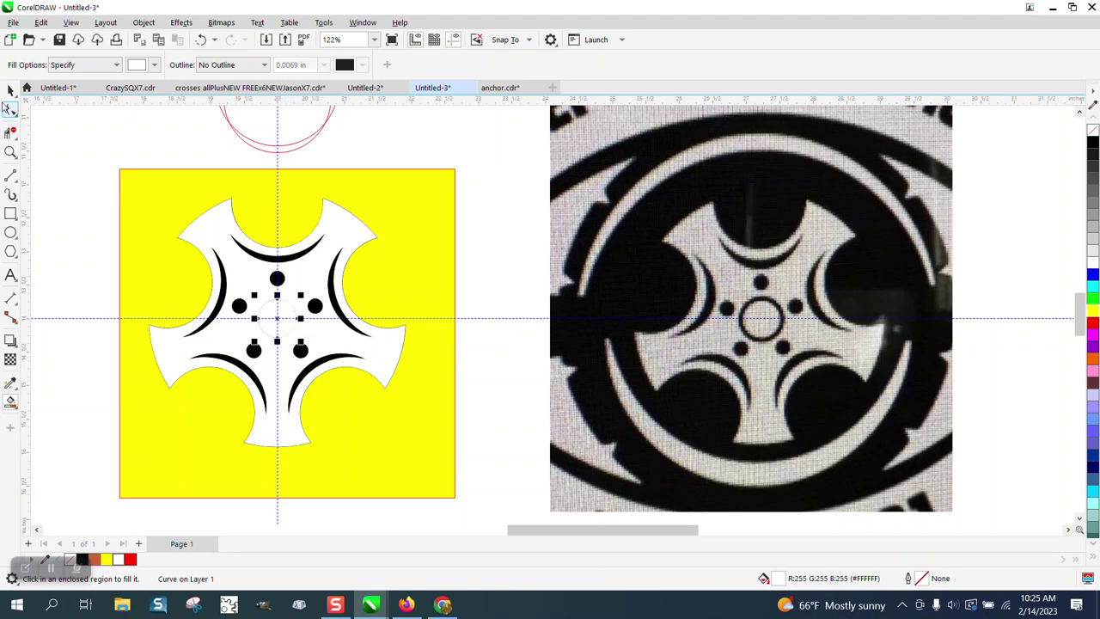
click(11, 91)
click(49, 188)
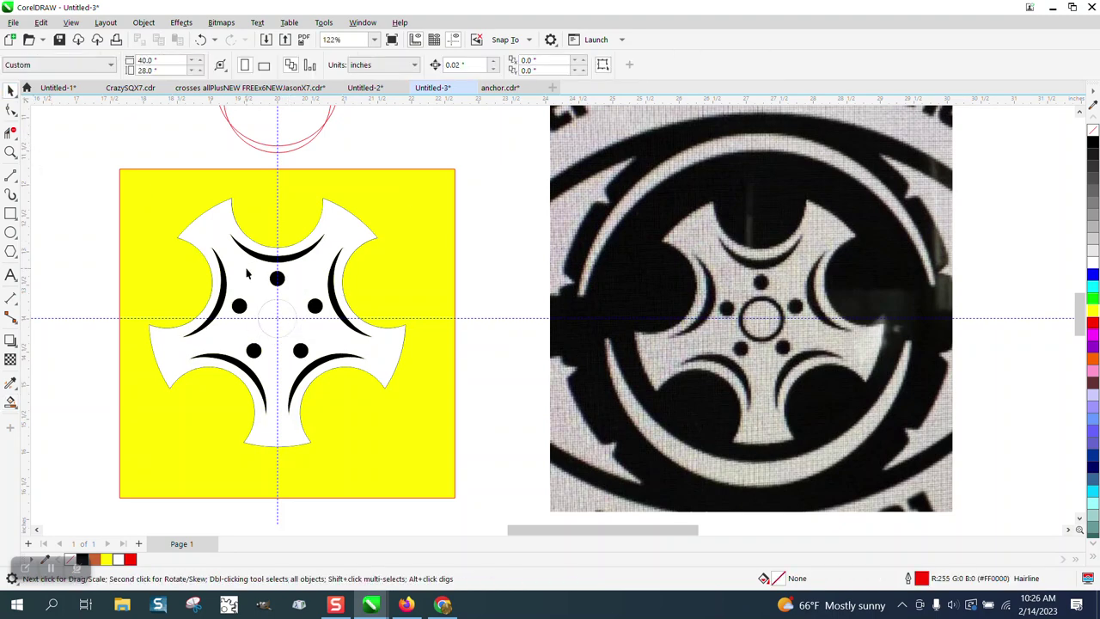
click(288, 308)
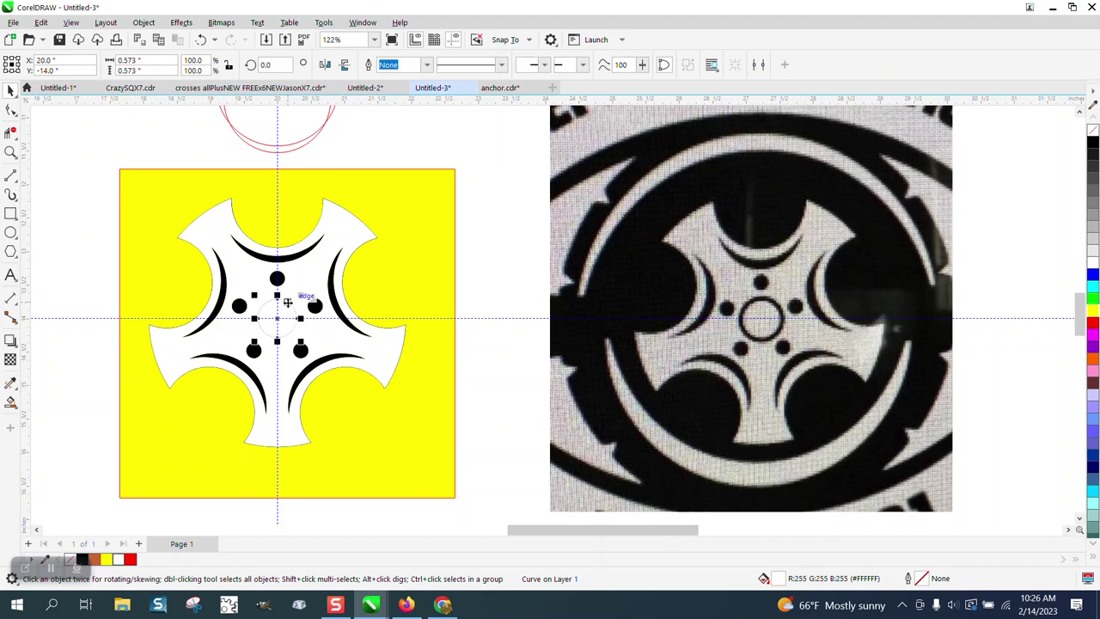
click(144, 23)
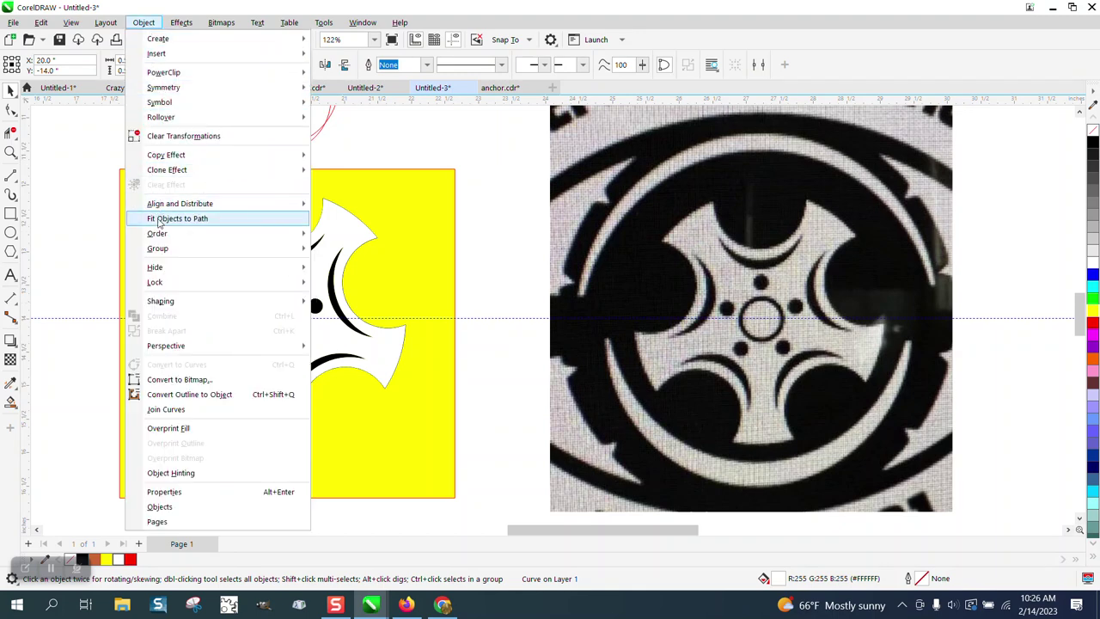
mouse_move(161, 234)
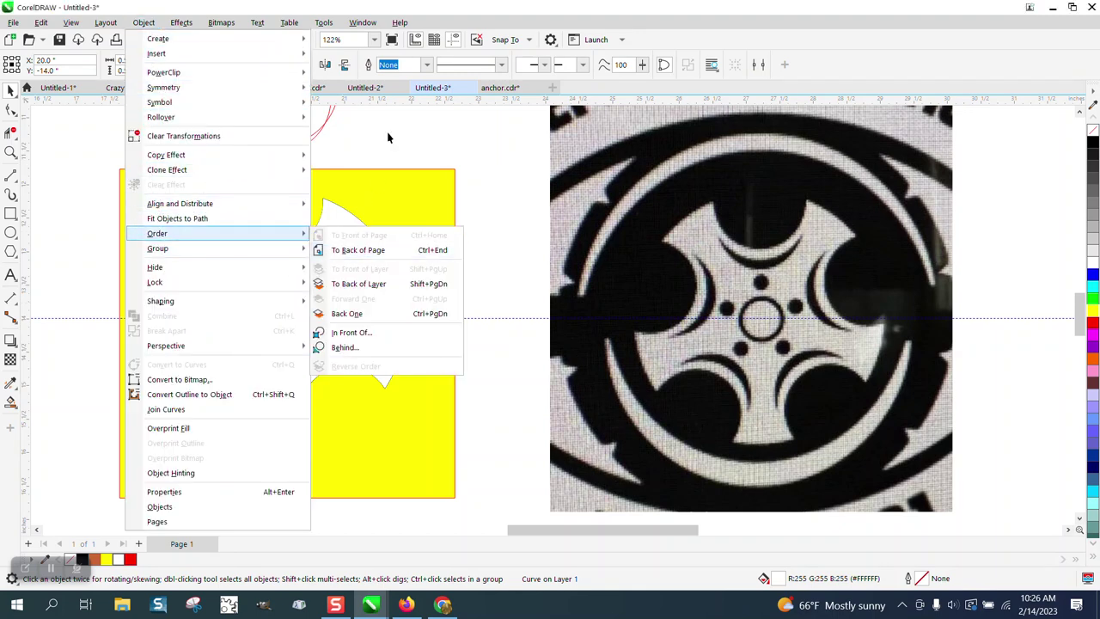
click(344, 250)
- Delete the yellow square, then undo to bring it back
click(394, 278)
key(Delete)
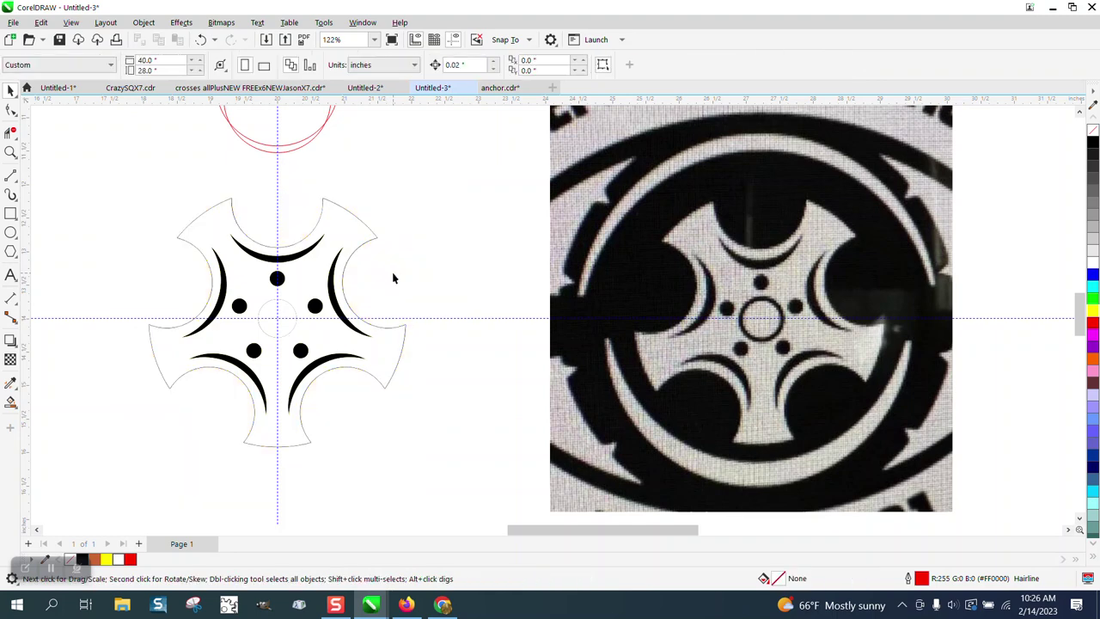
click(288, 310)
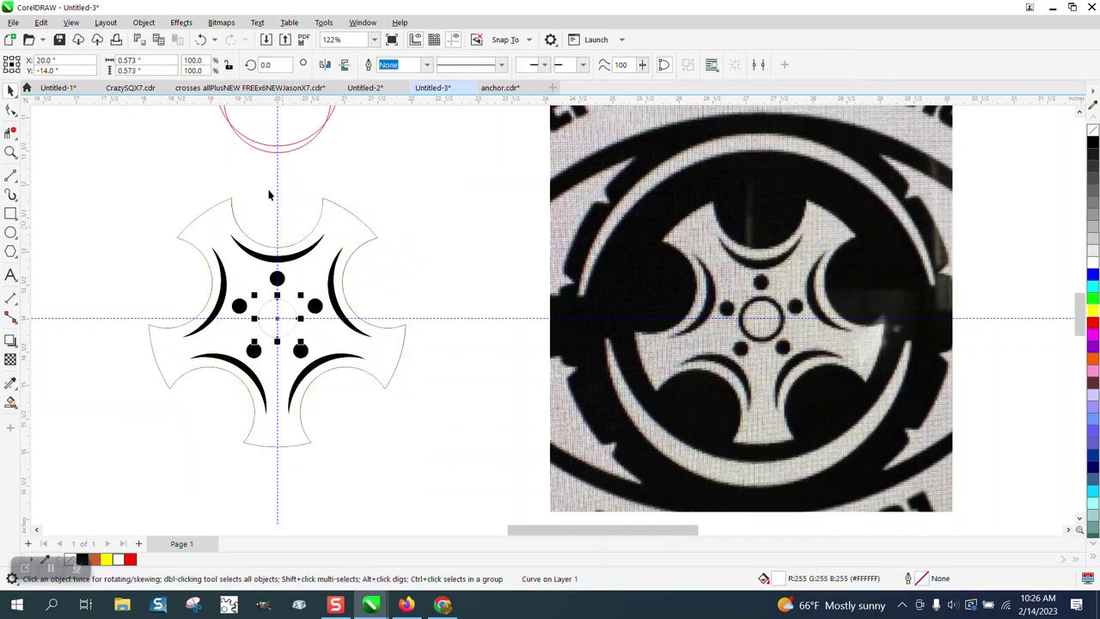
click(143, 22)
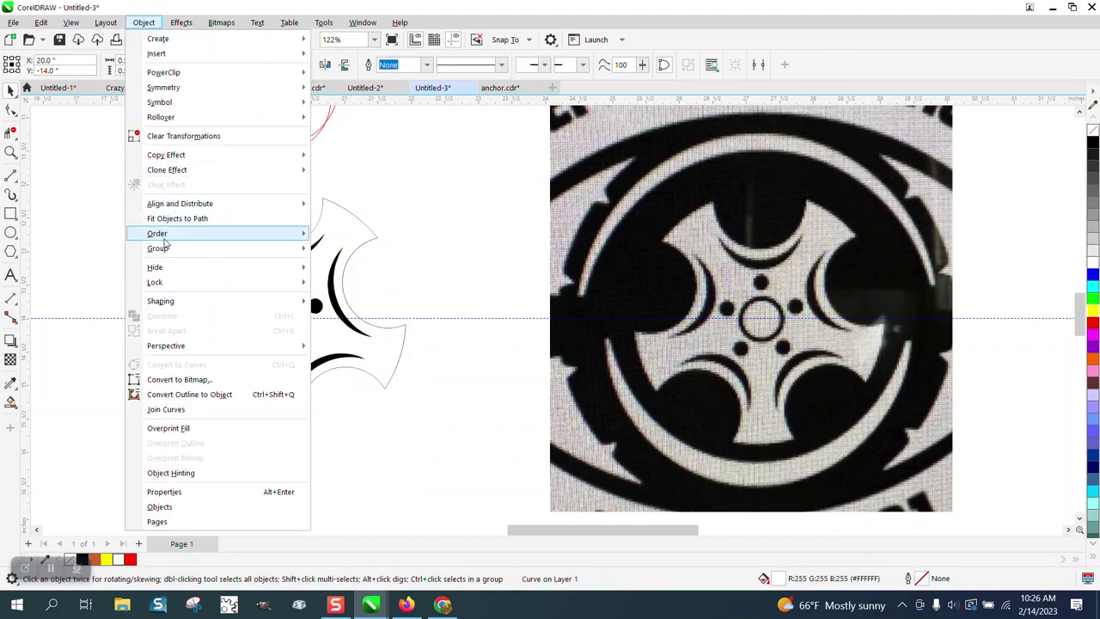
mouse_move(167, 236)
click(391, 201)
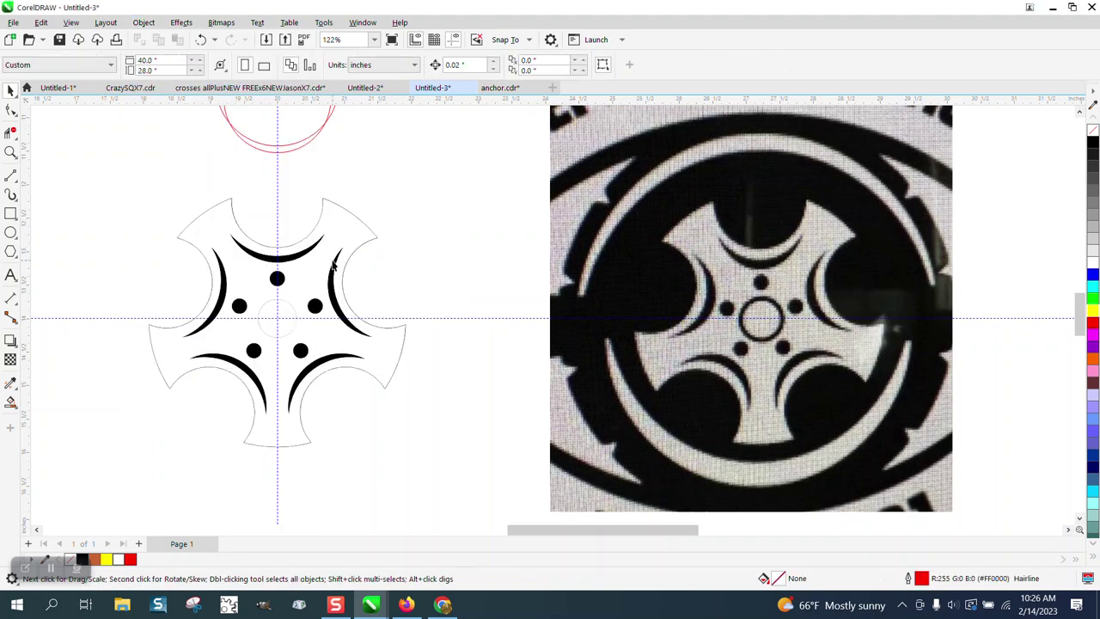
click(199, 39)
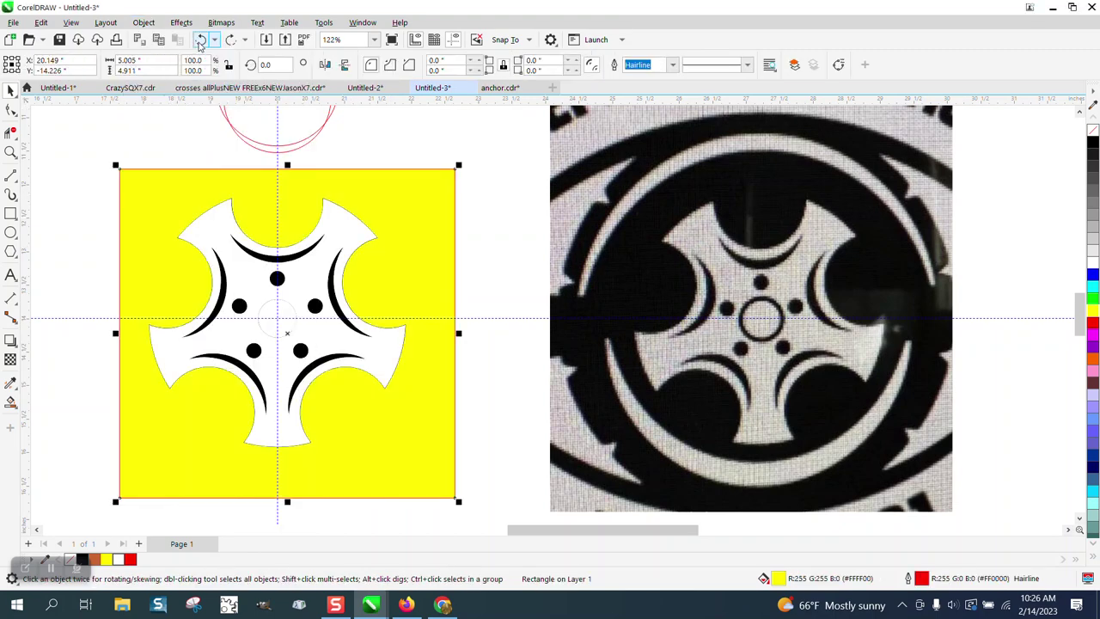
- Send the white hub design and then the centre circle to the back of the page
click(512, 192)
click(347, 234)
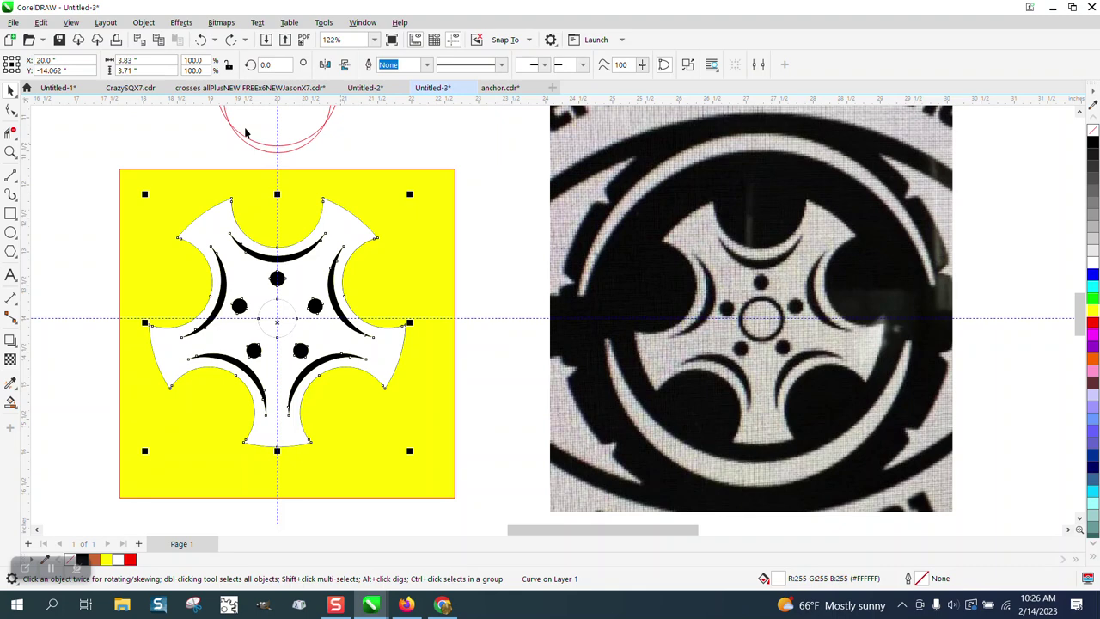
click(144, 23)
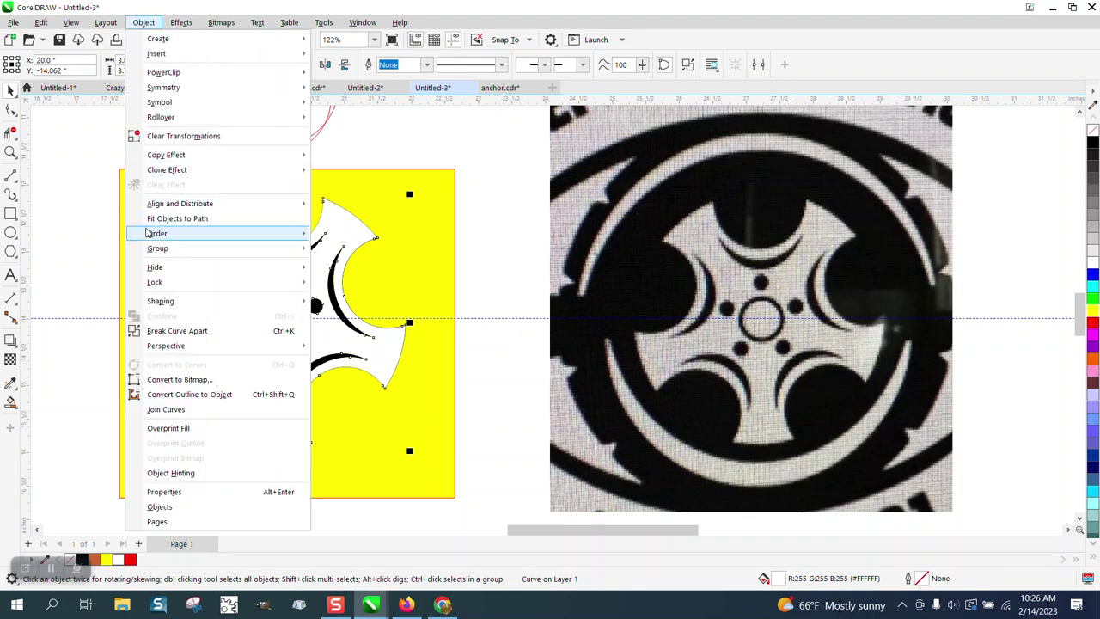
mouse_move(151, 233)
click(360, 250)
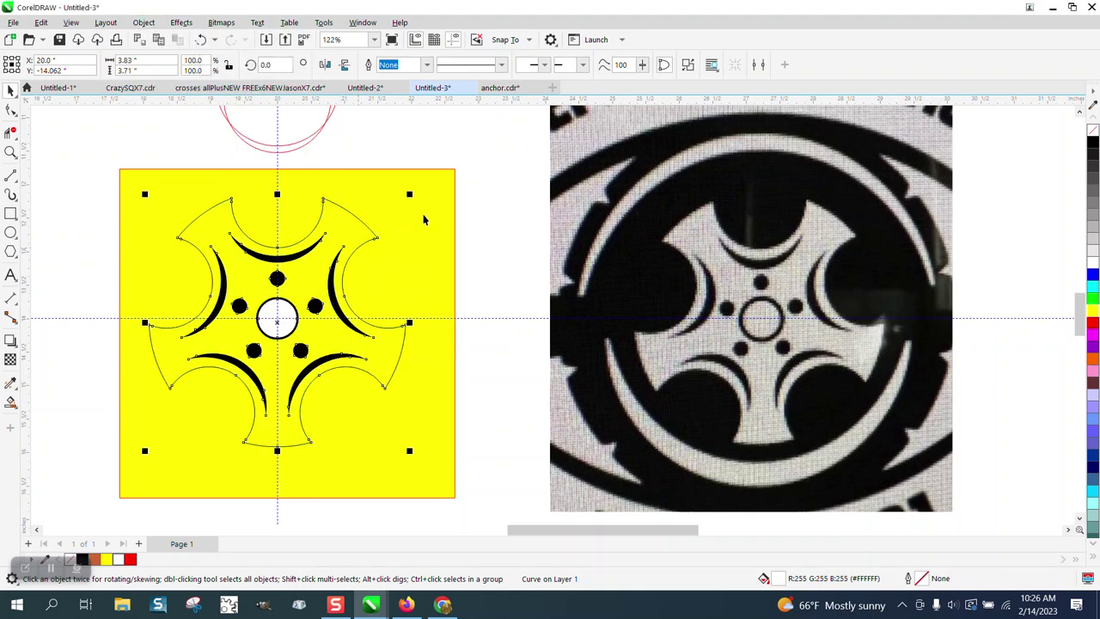
click(475, 197)
click(287, 313)
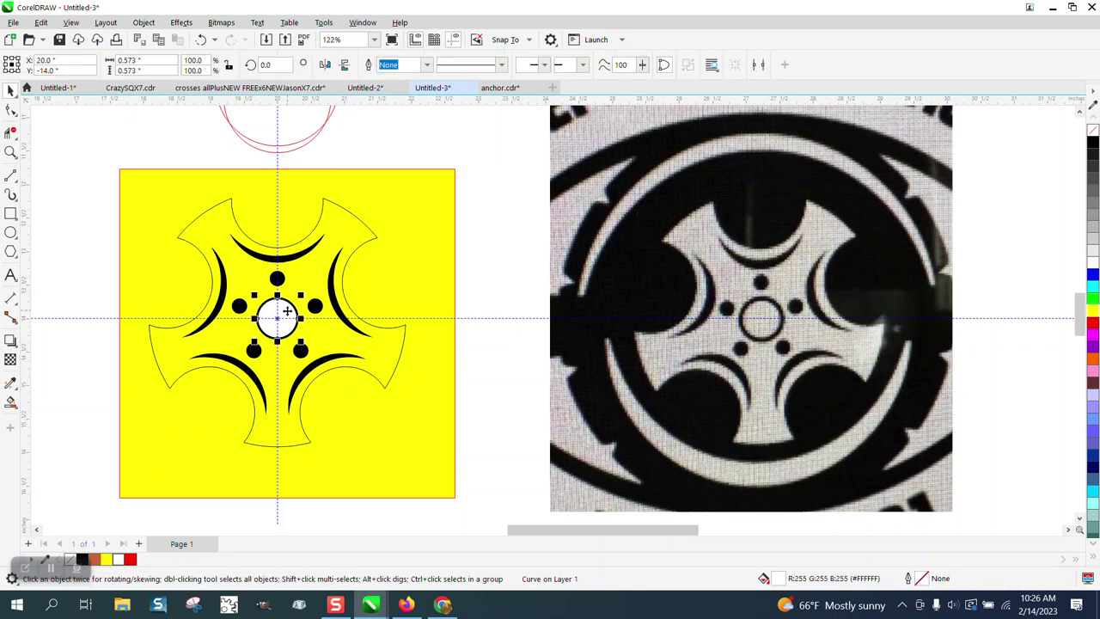
click(144, 23)
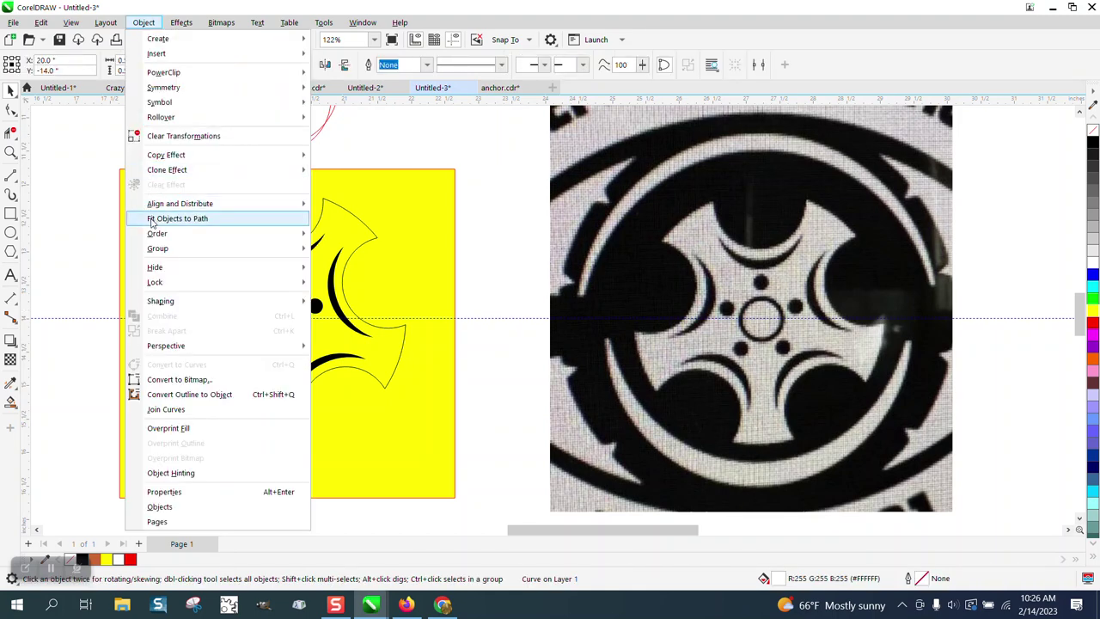
mouse_move(258, 233)
click(332, 250)
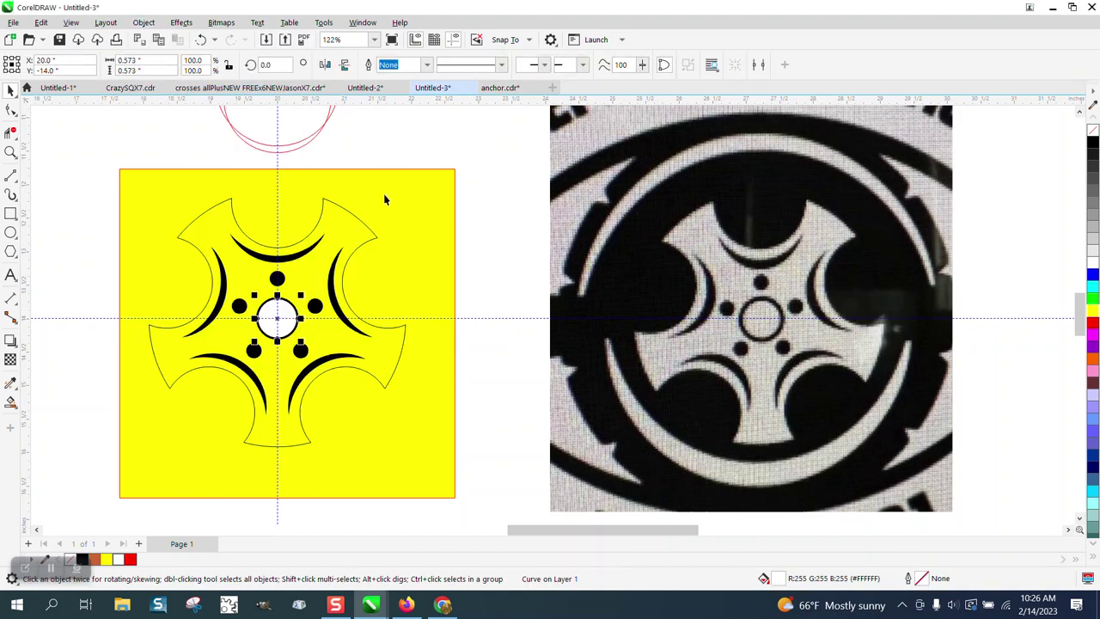
- Select the yellow square and open its stacking order options, then select the white hub shape
click(418, 156)
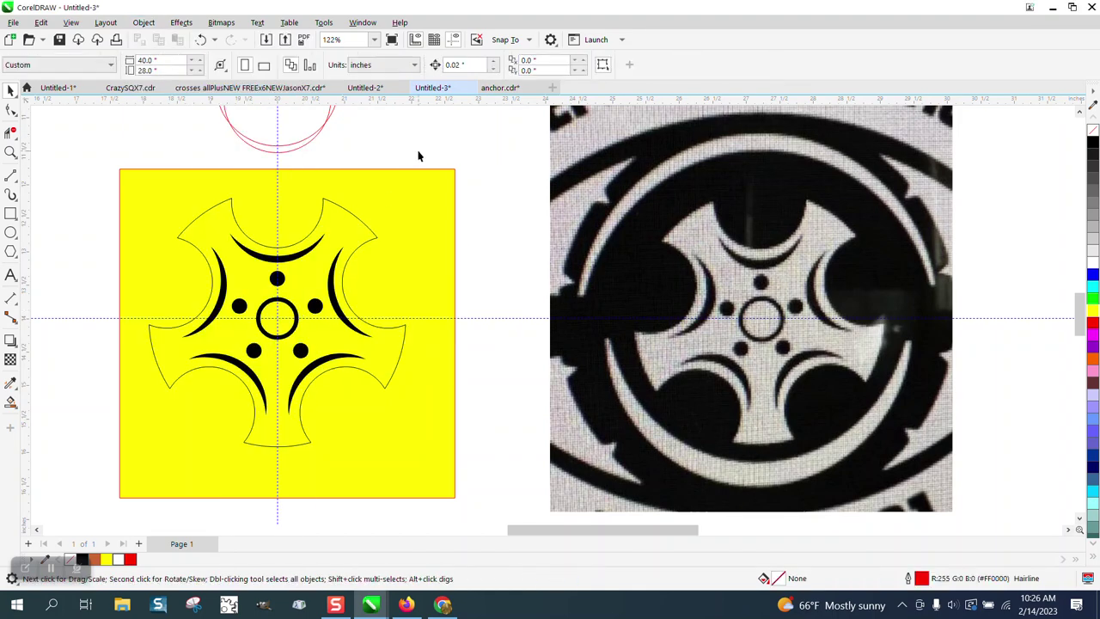
click(416, 214)
click(144, 22)
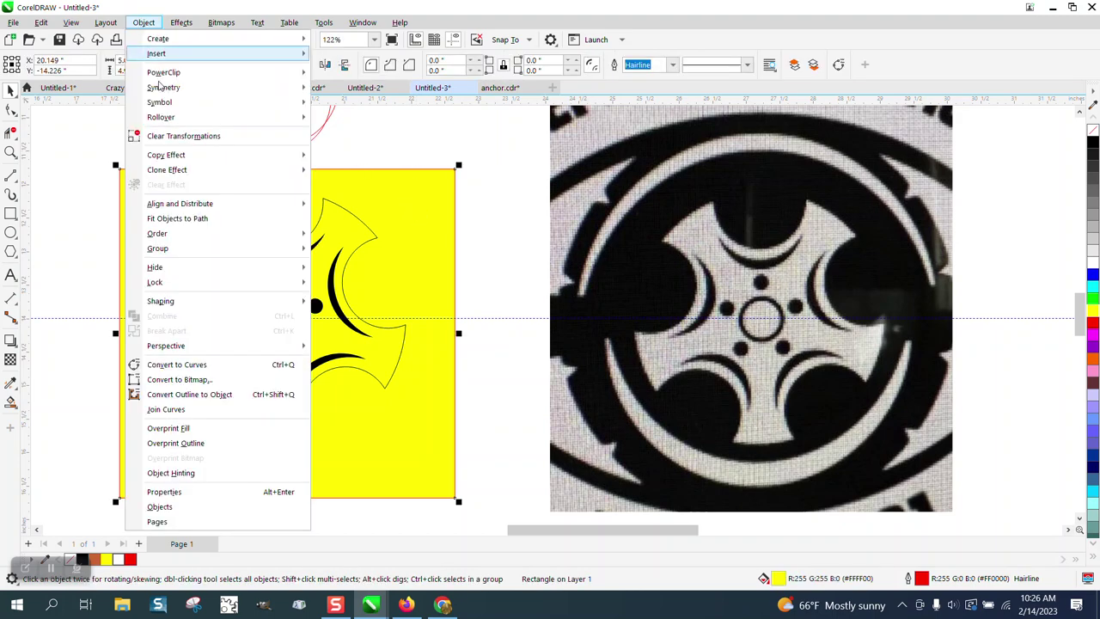
mouse_move(178, 239)
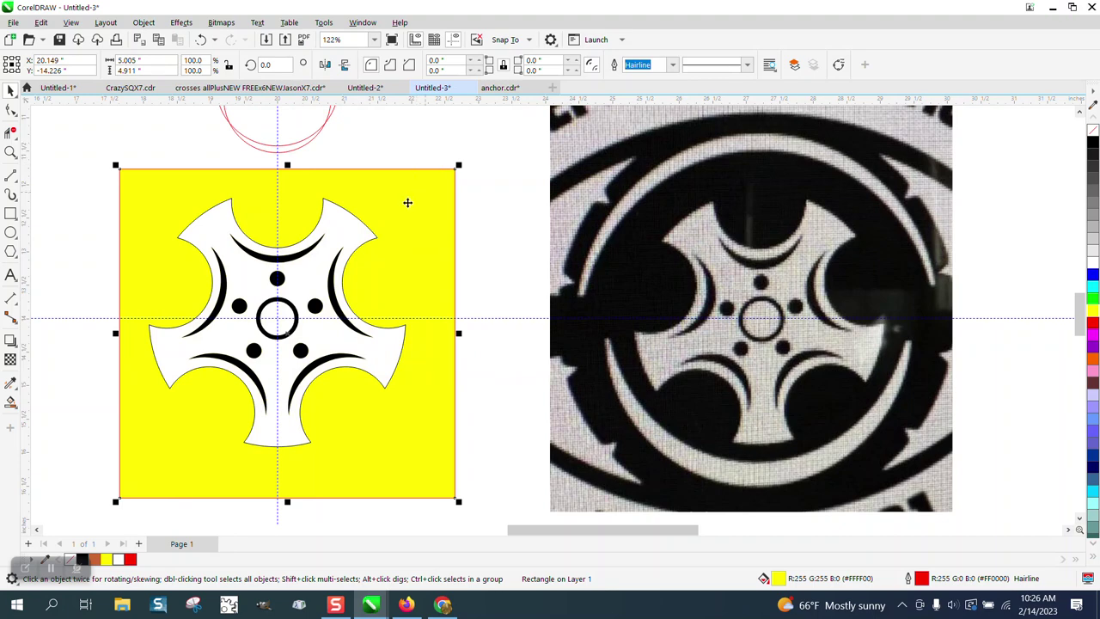
click(371, 217)
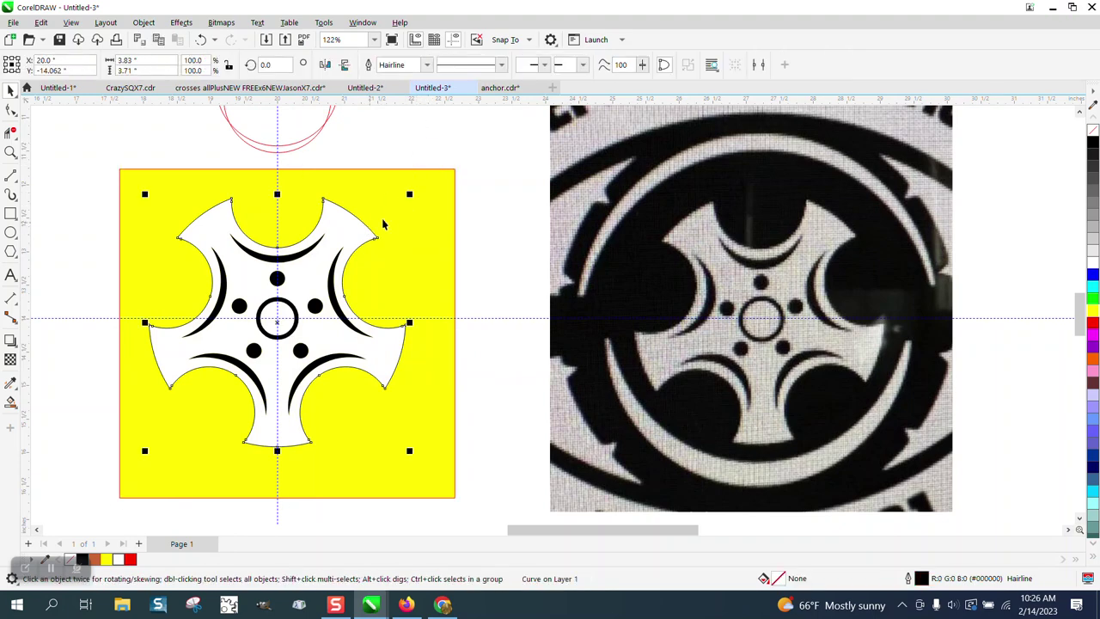
- Set the white hub shape's outline to No Color from the palette, then deselect it
right_click(1093, 129)
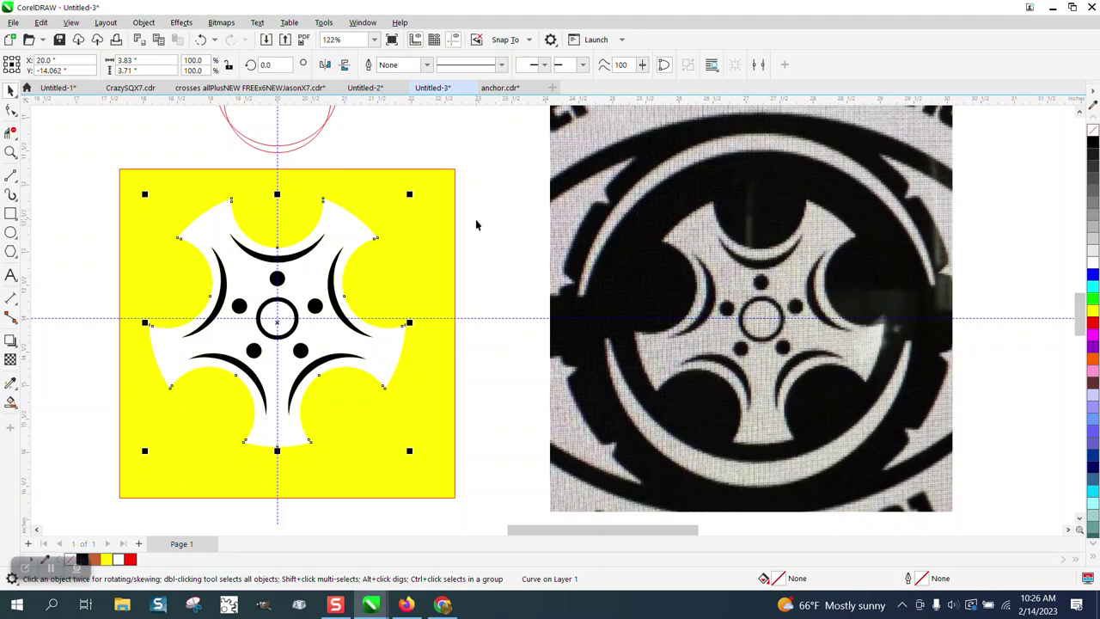
scroll(474, 226, down, 1)
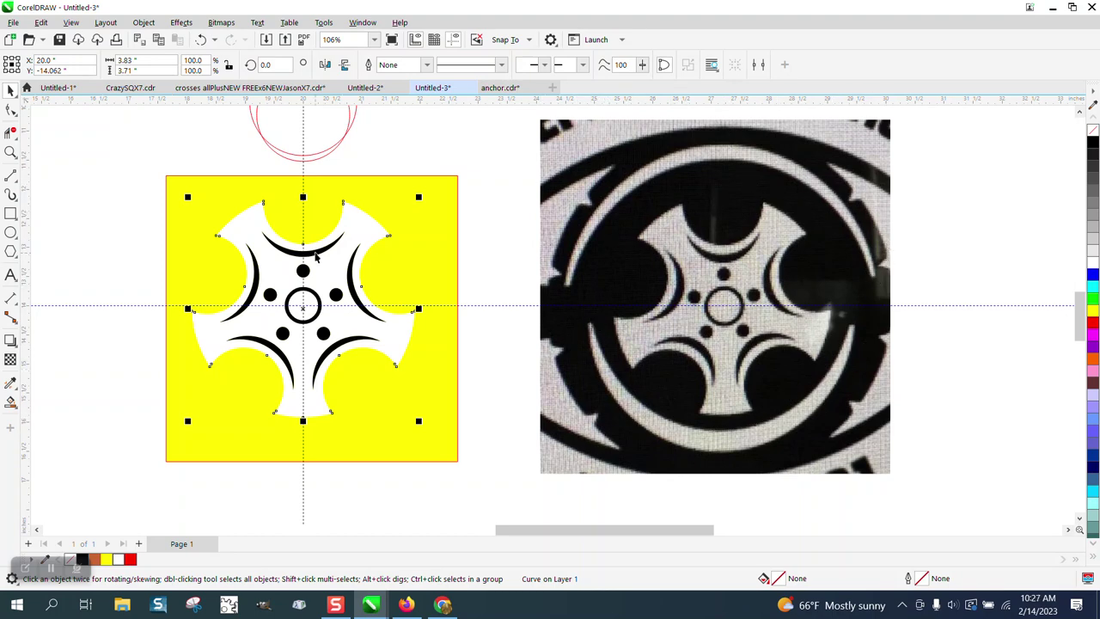
click(431, 169)
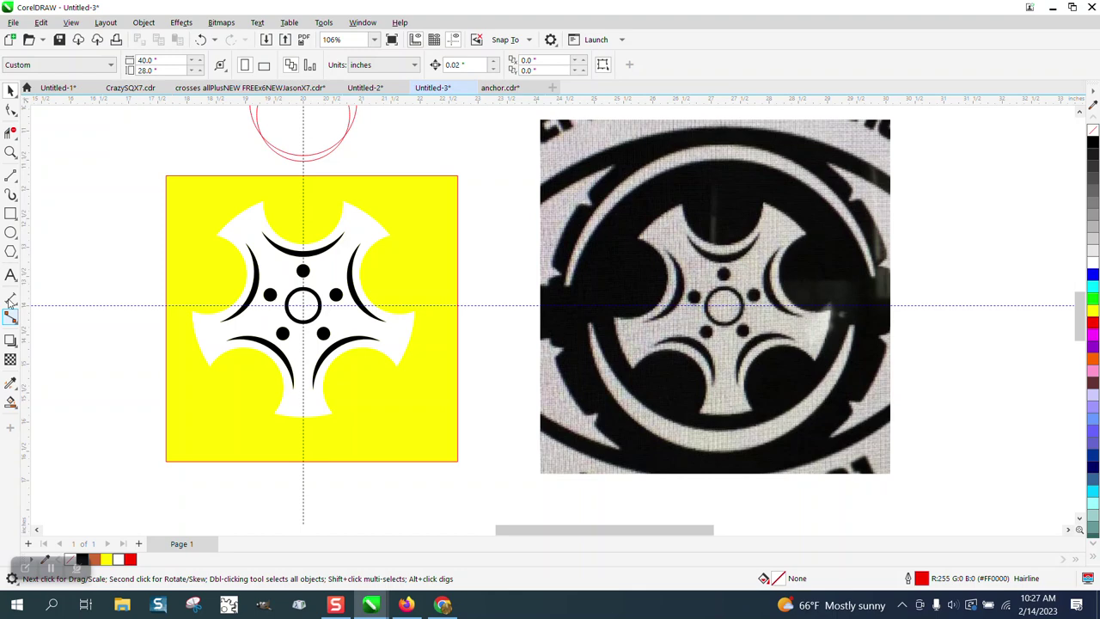
- Draw a circle from the hub centre past the spokes and Smart Fill the gaps black
click(11, 232)
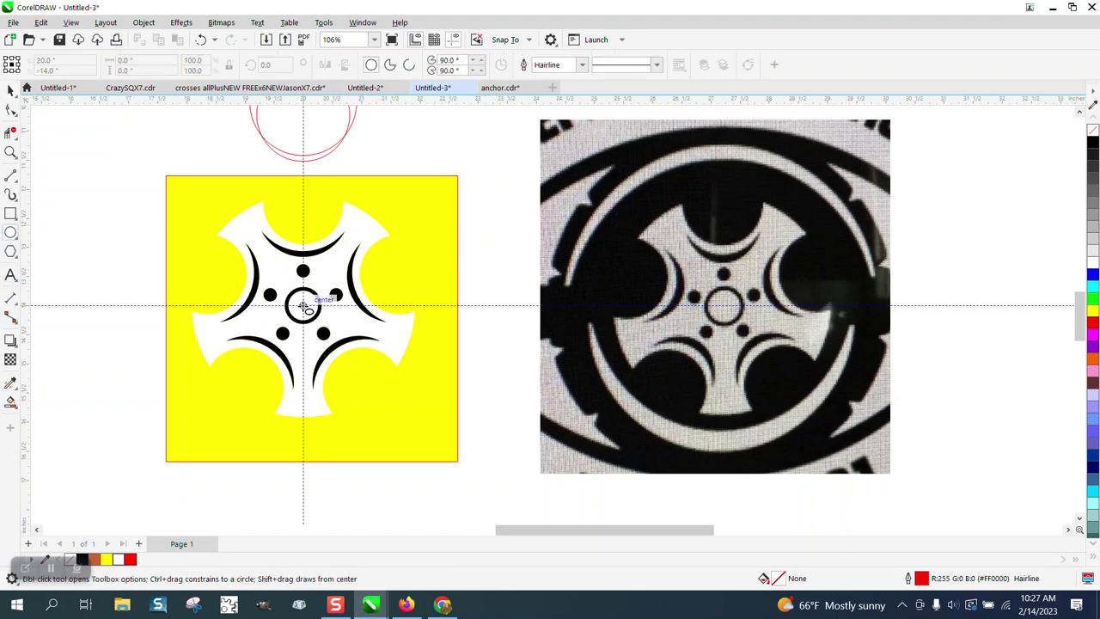
drag(302, 305, 191, 435)
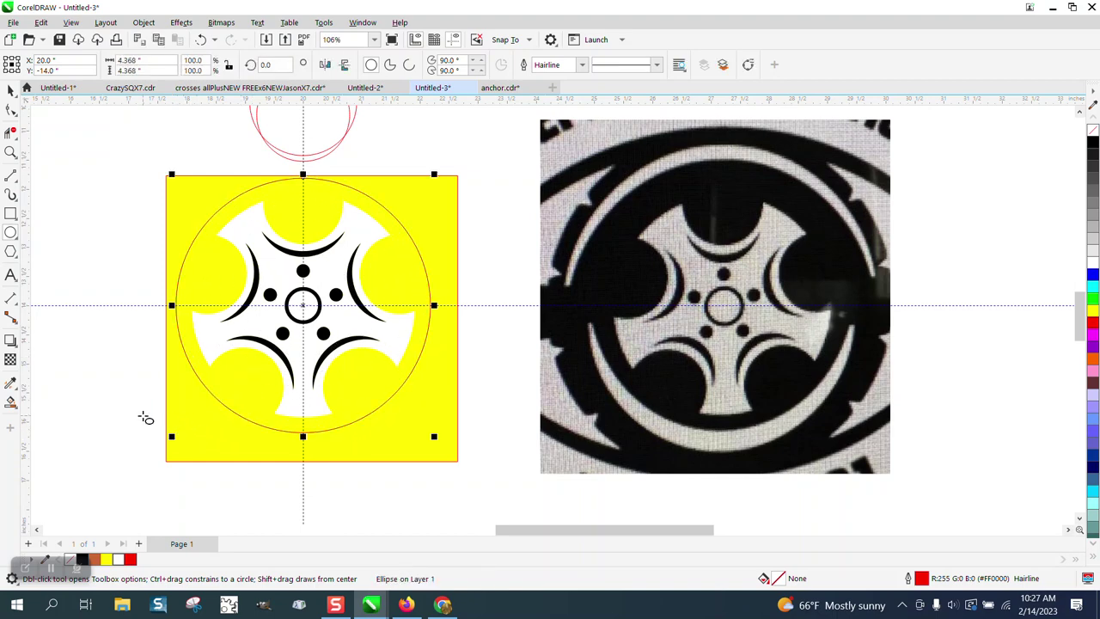
click(13, 404)
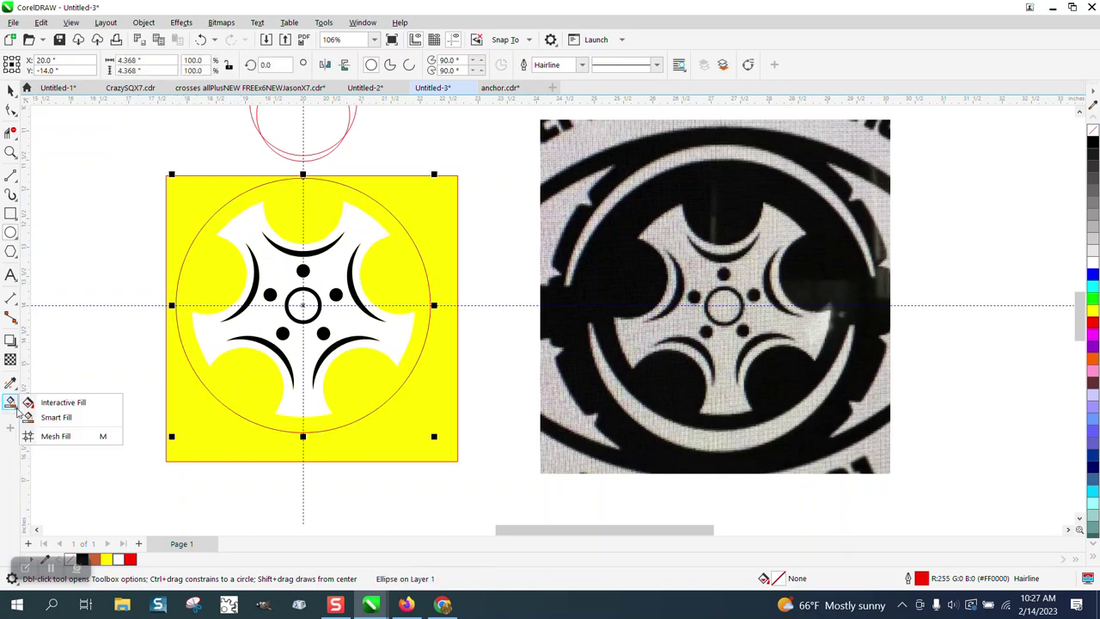
click(56, 417)
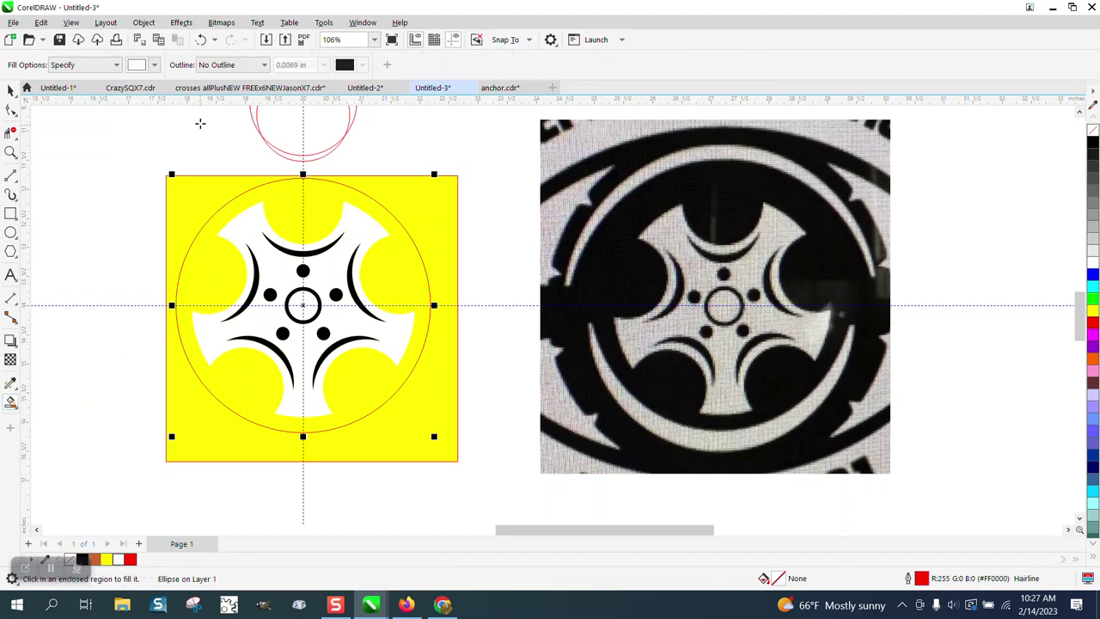
click(154, 65)
click(145, 133)
click(228, 372)
click(229, 373)
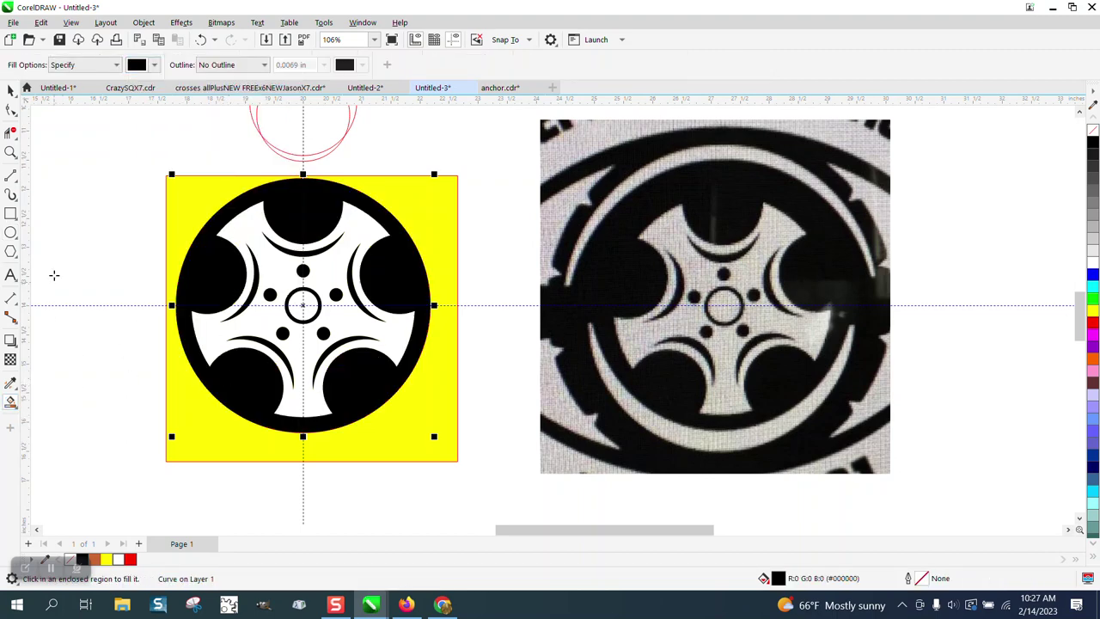
- Hide the guide lines and deselect the black circle
click(10, 91)
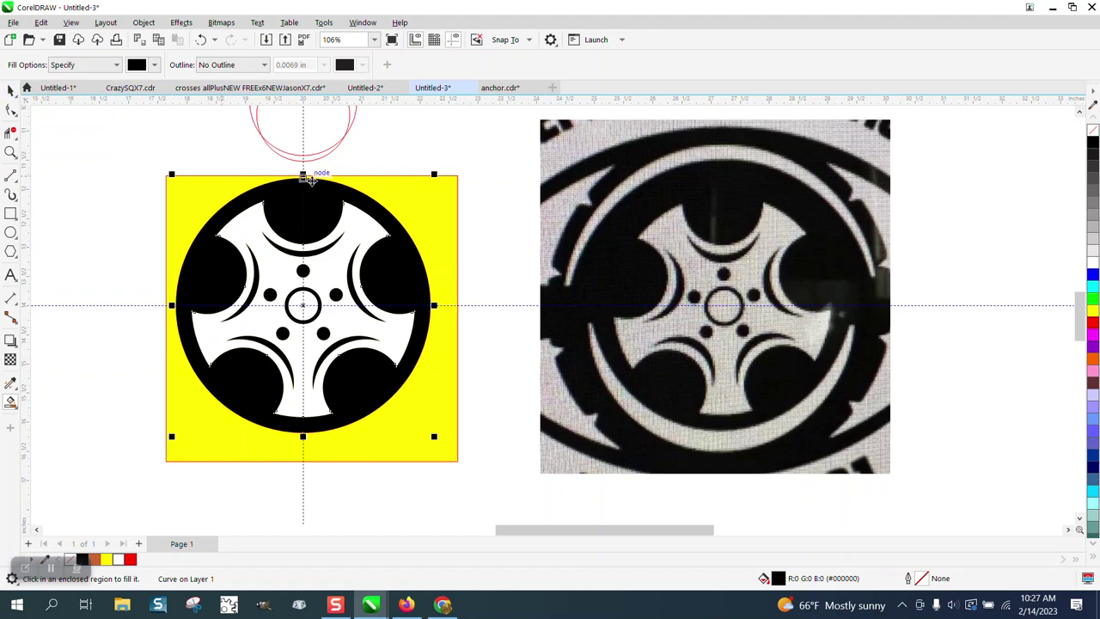
click(475, 40)
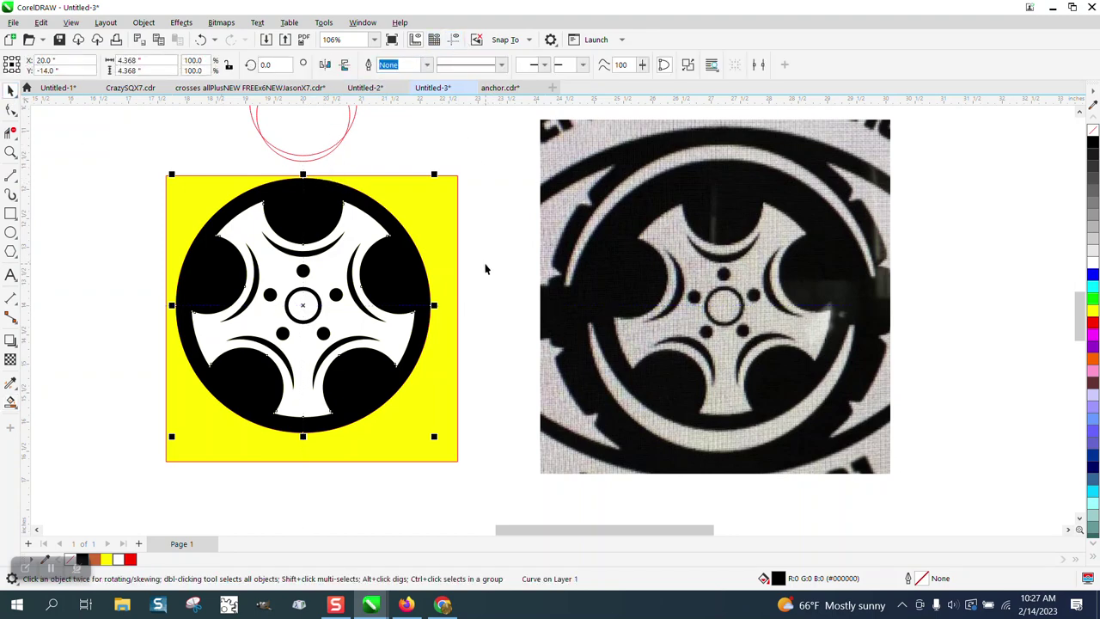
click(61, 147)
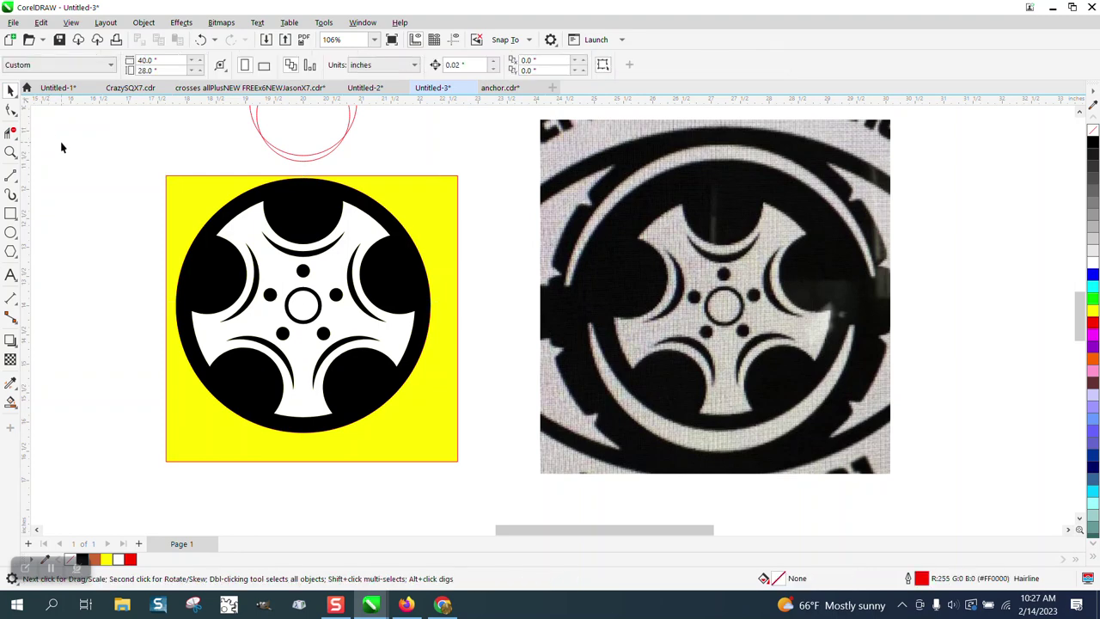